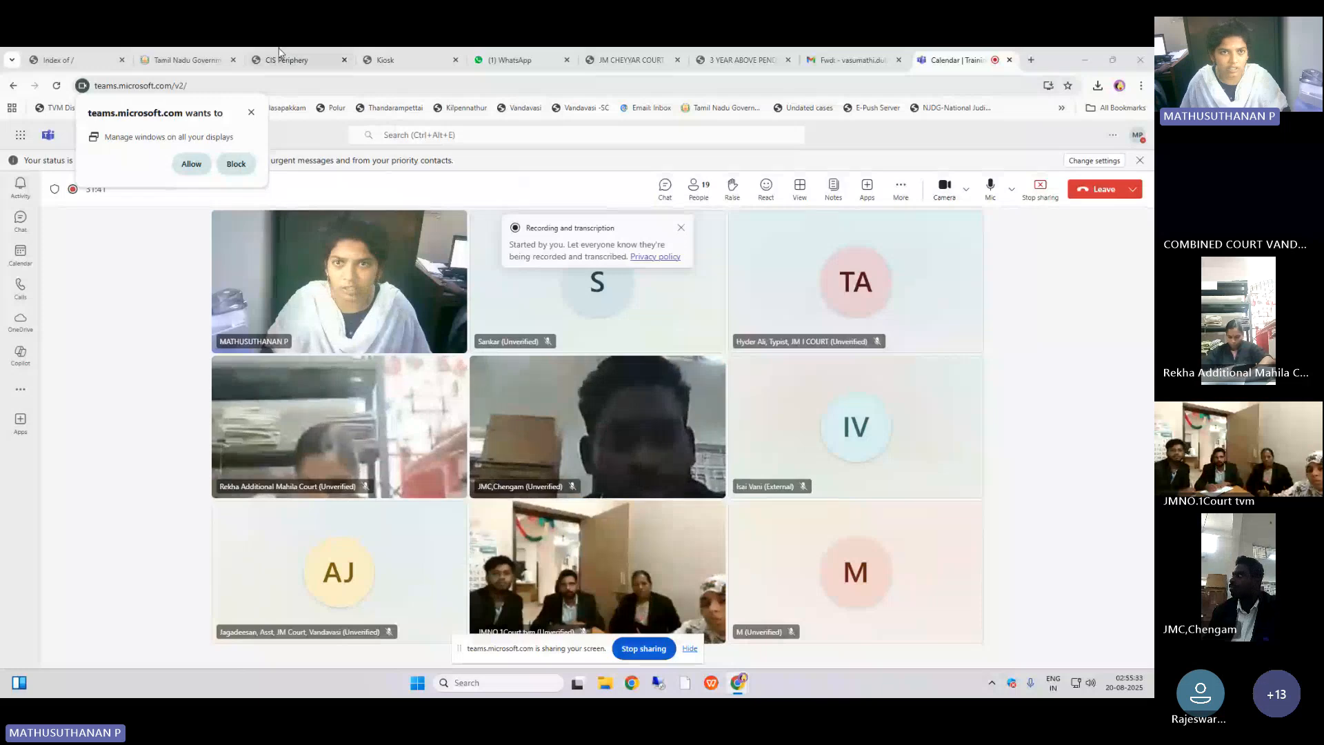
Step: Allow Teams to manage windows on all displays and review the eCourtIS and WhatsApp chat tabs
click(192, 164)
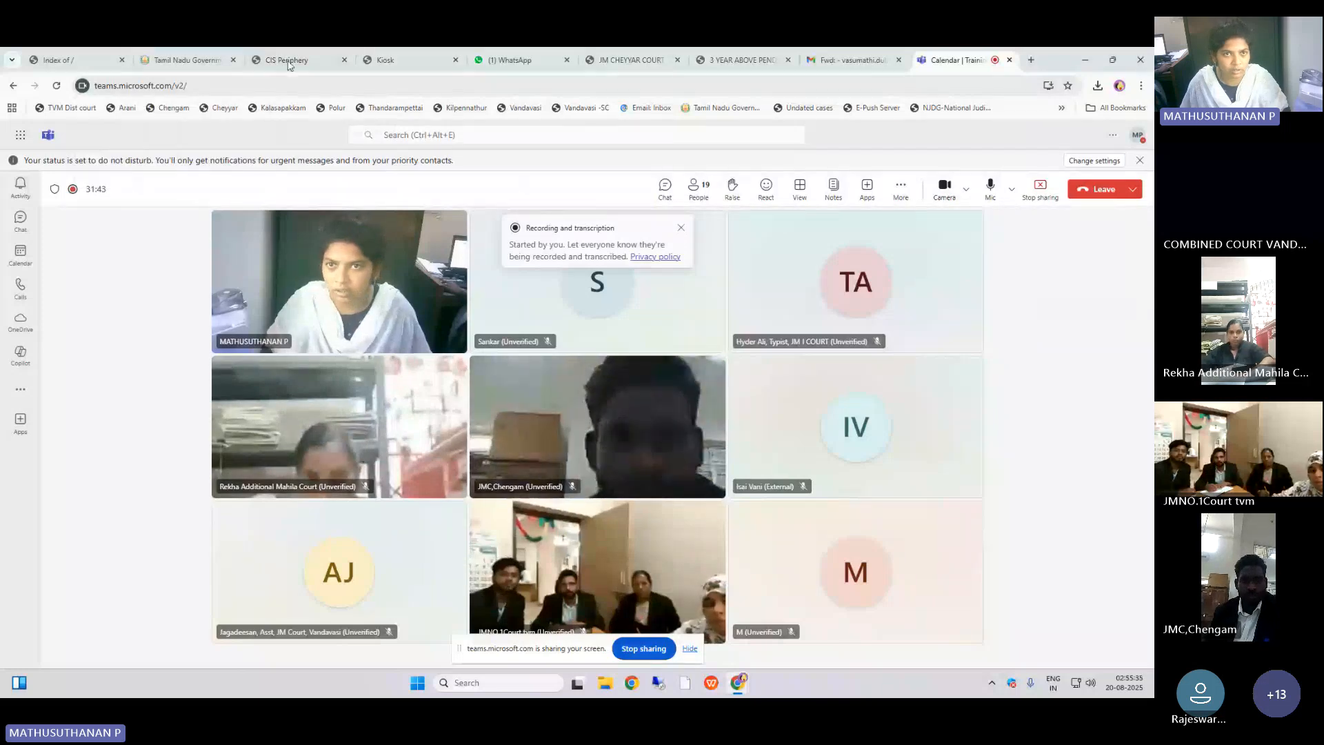
click(291, 56)
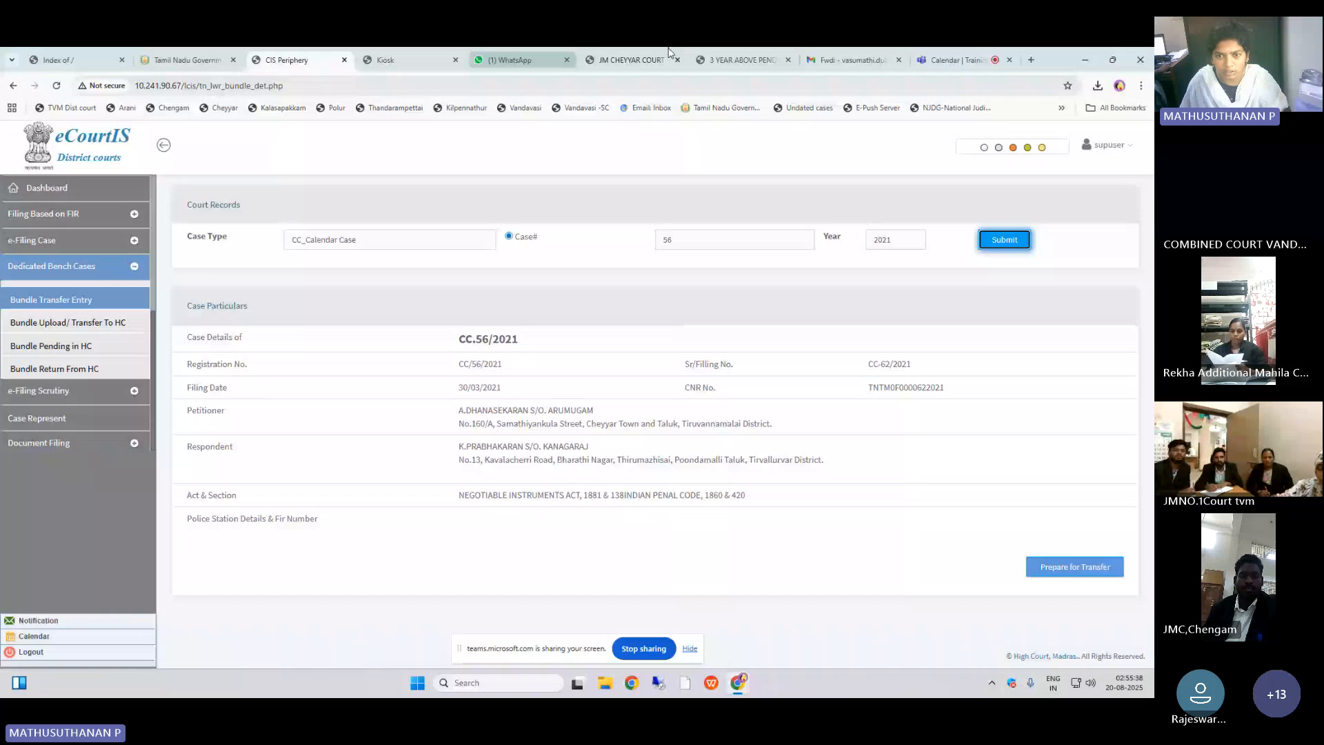
click(957, 60)
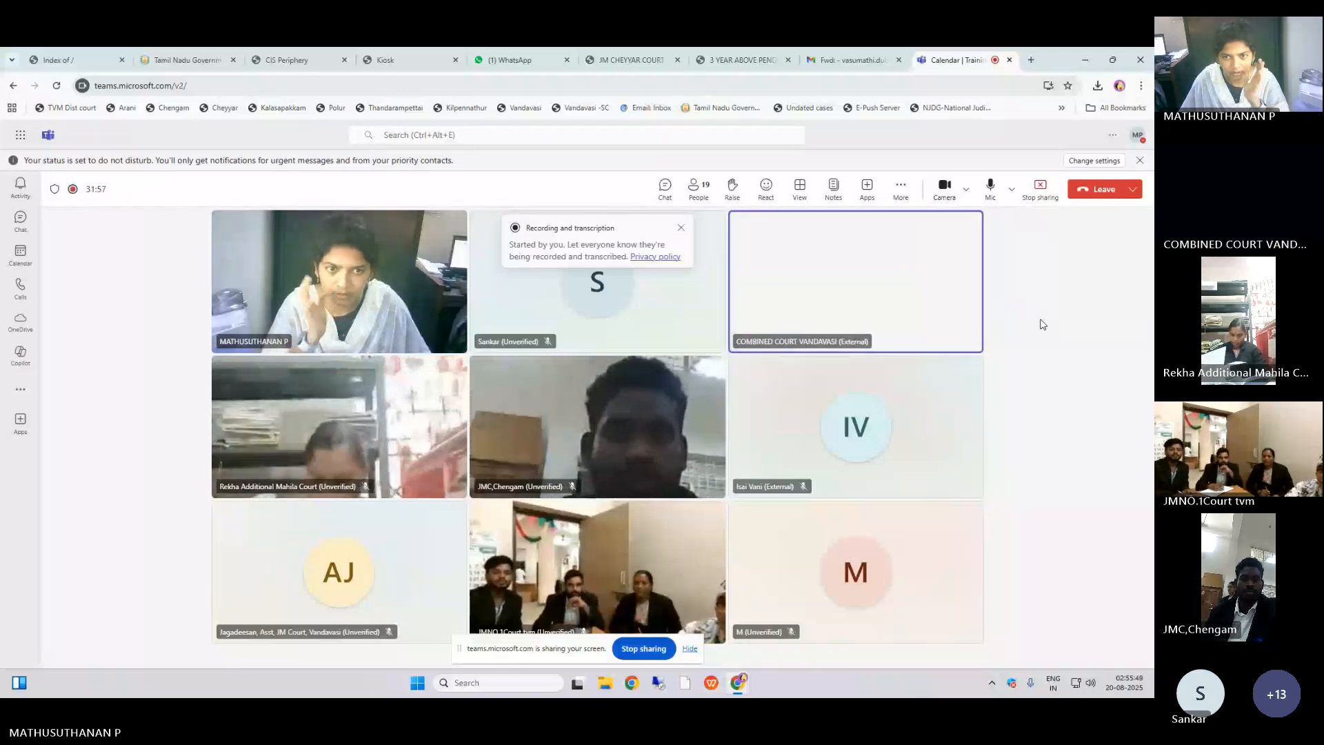
click(296, 50)
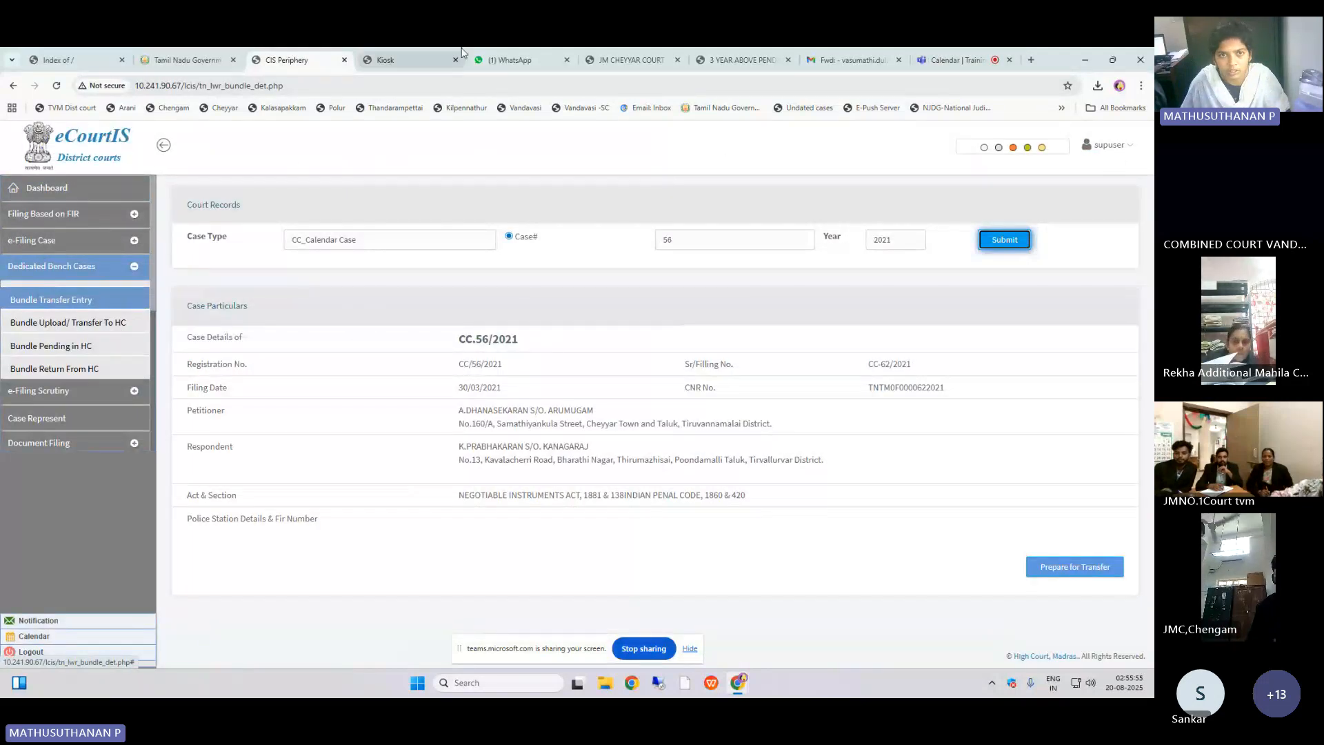
click(564, 53)
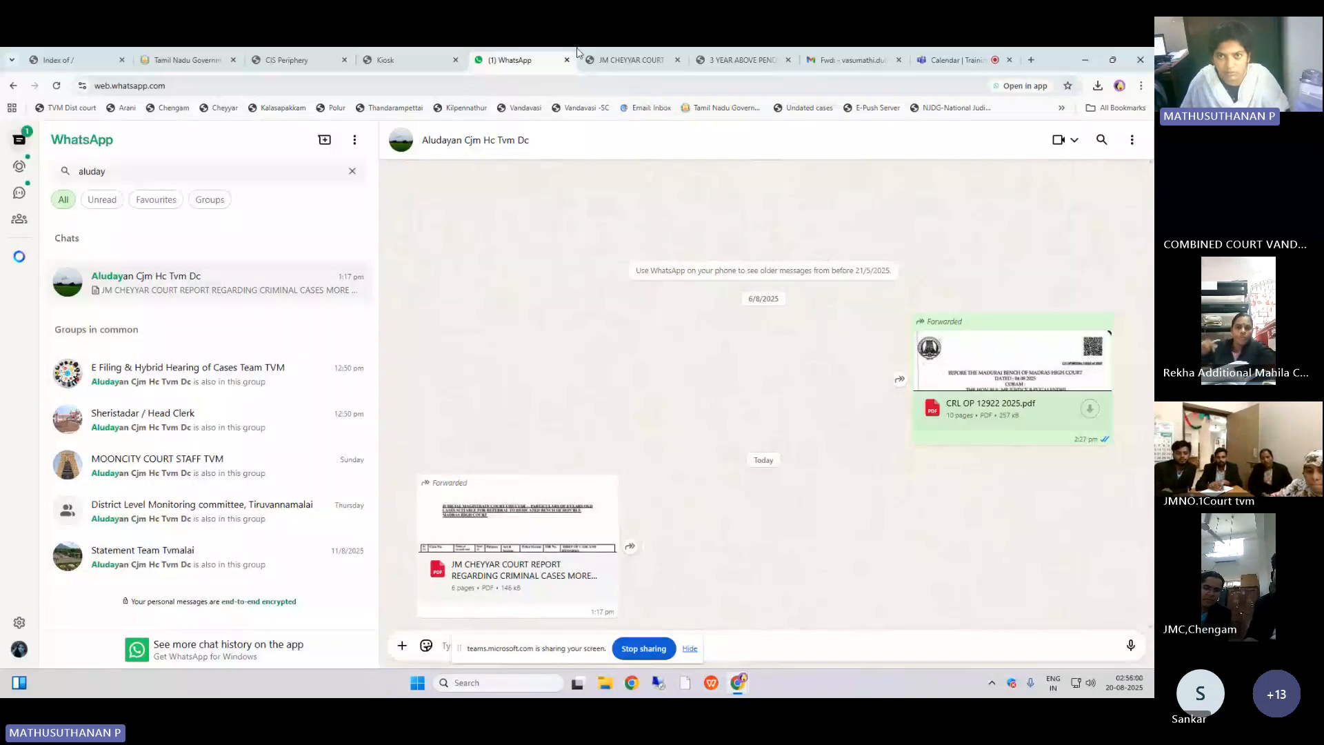
click(600, 59)
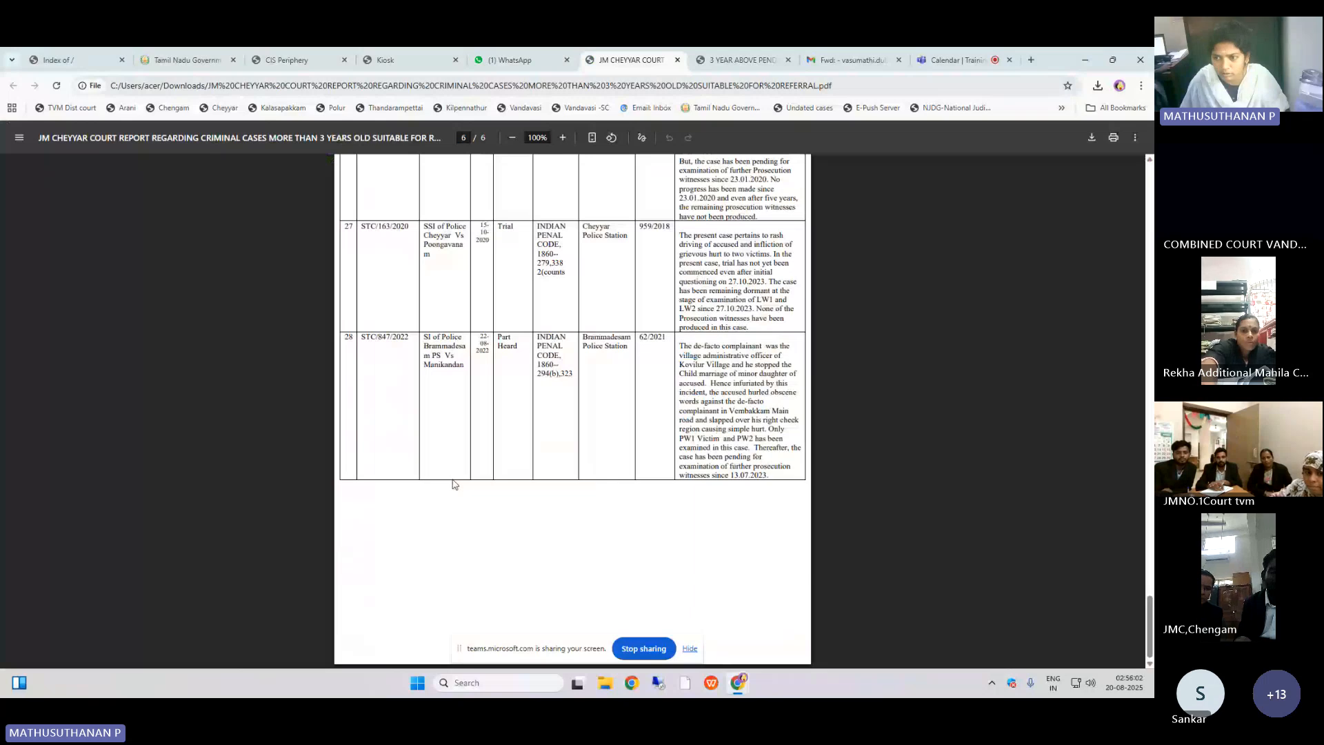
key(Home)
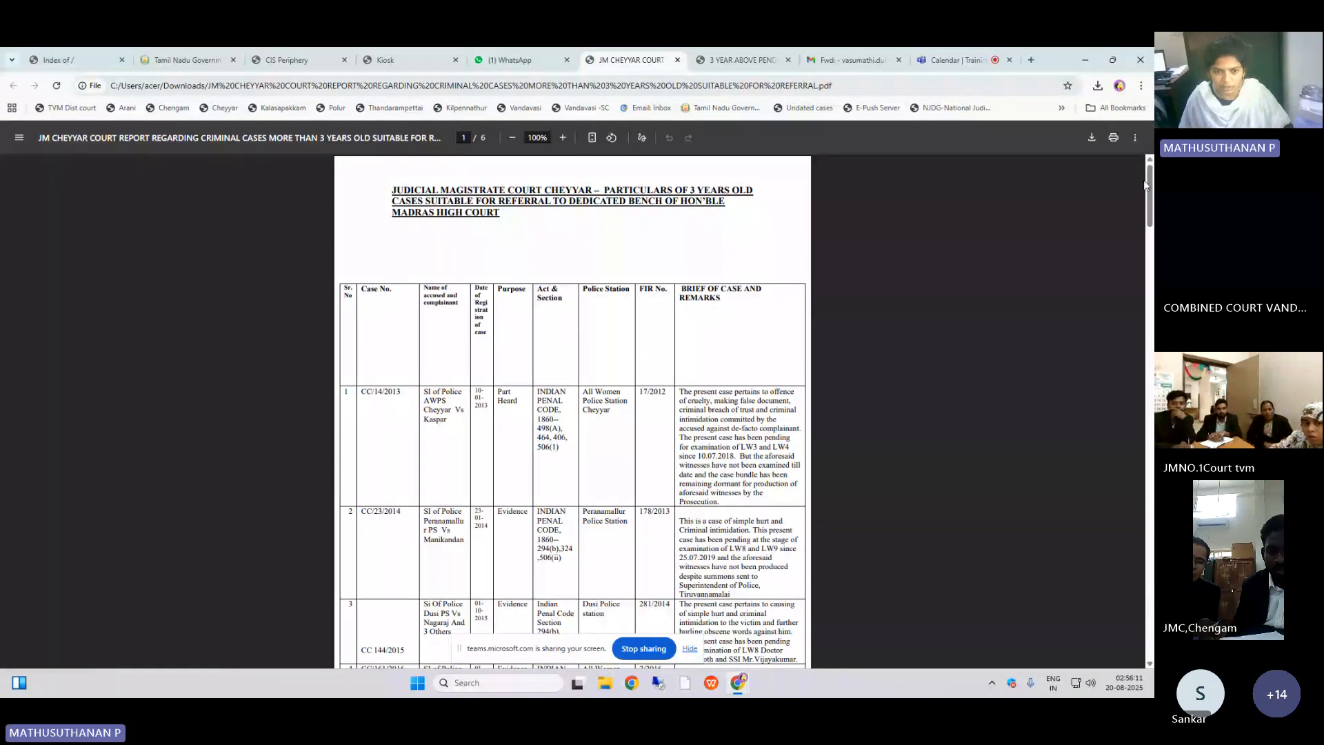
drag(362, 393, 400, 390)
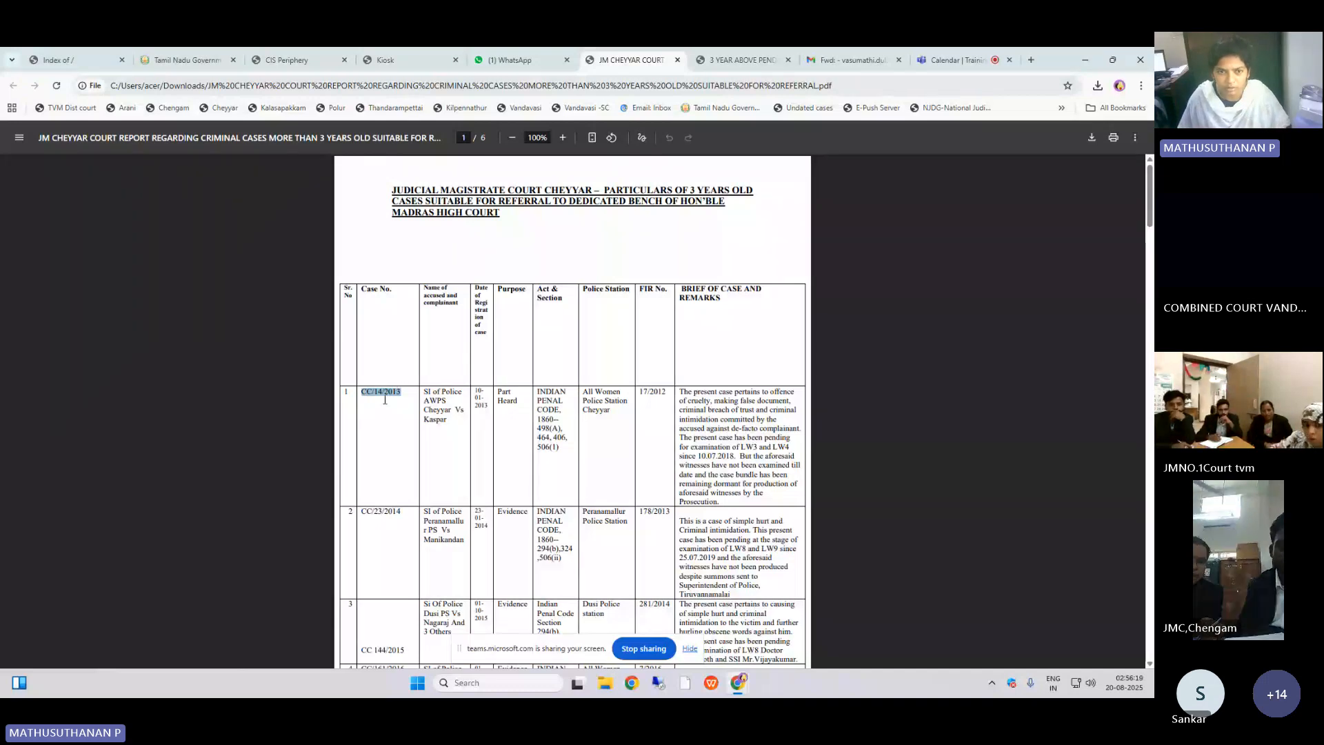
click(360, 400)
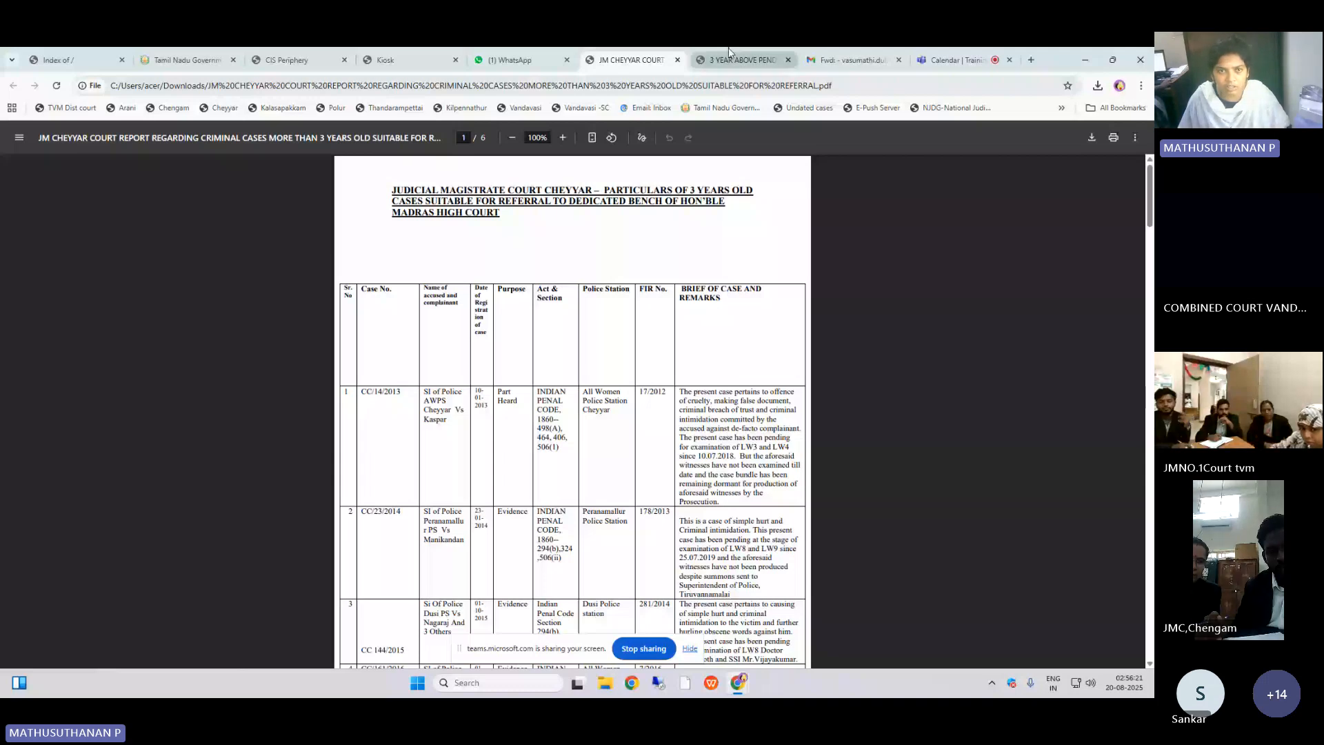
click(385, 60)
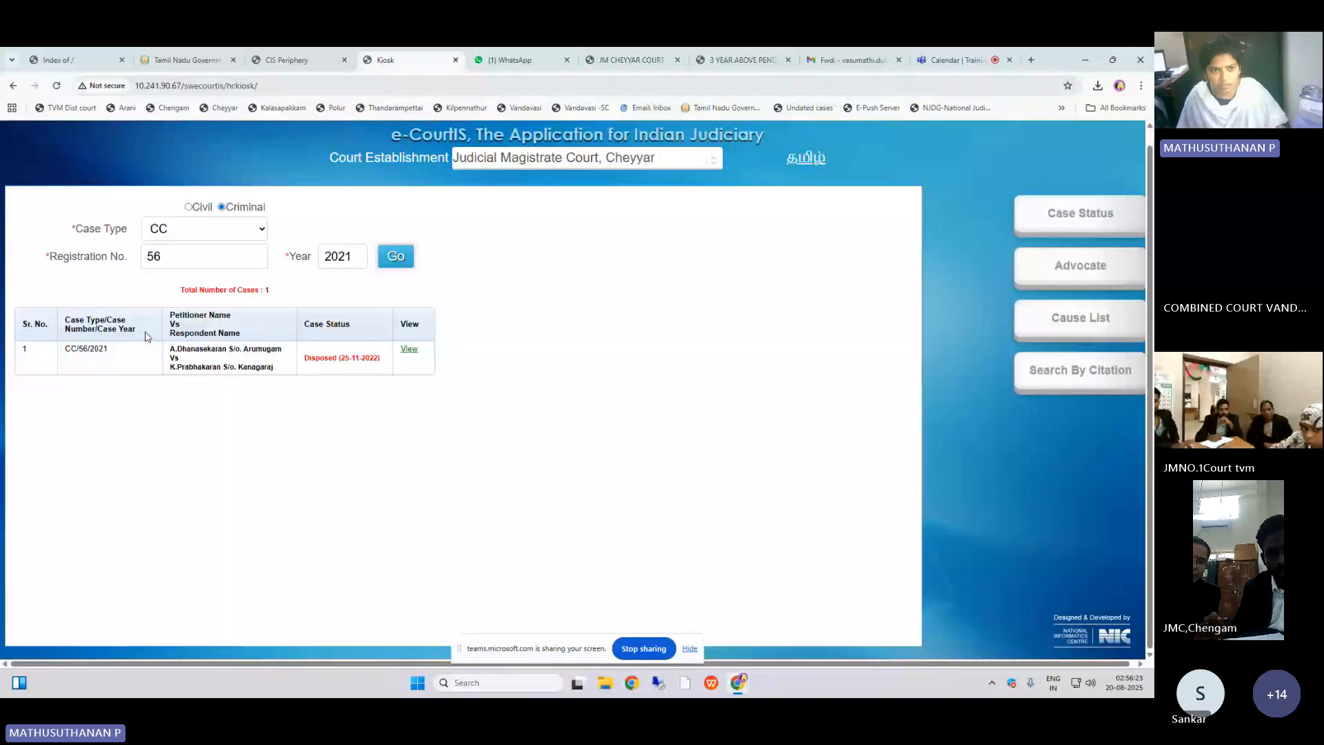
double_click(155, 256)
text(14)
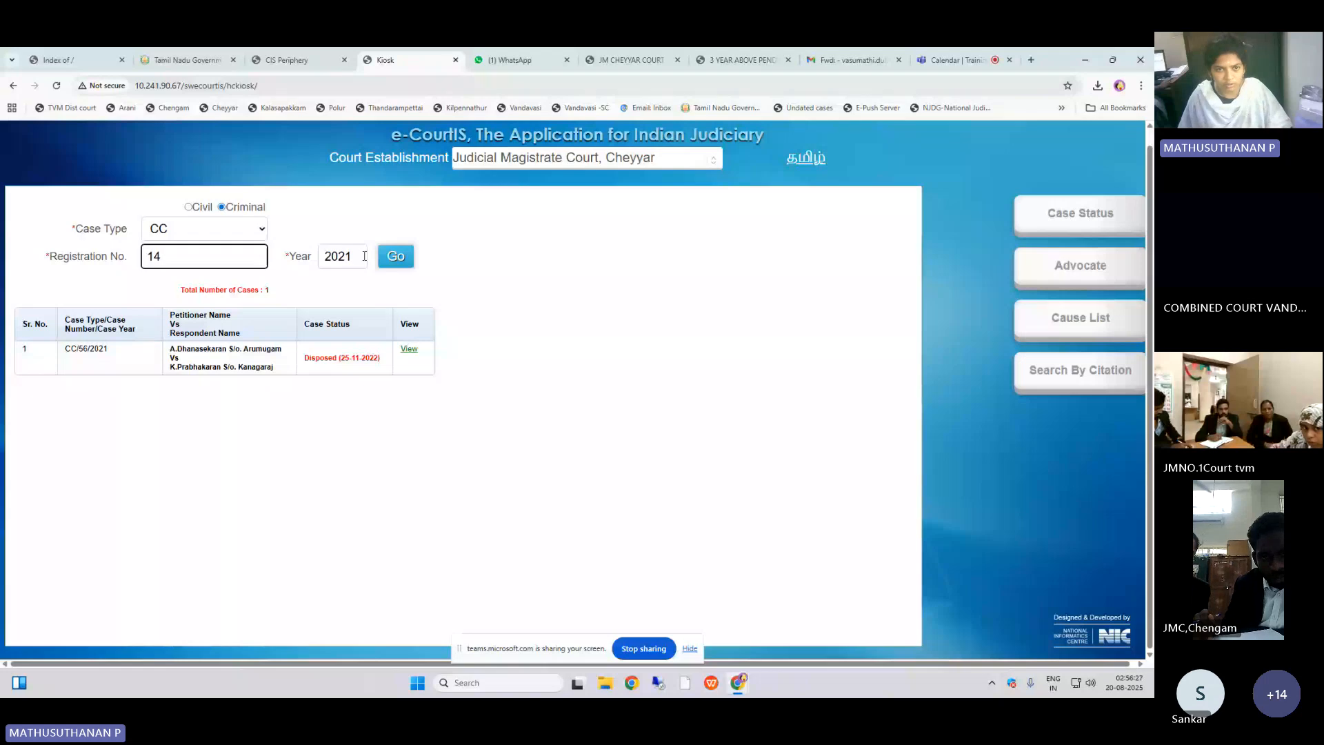
double_click(364, 256)
text(2013)
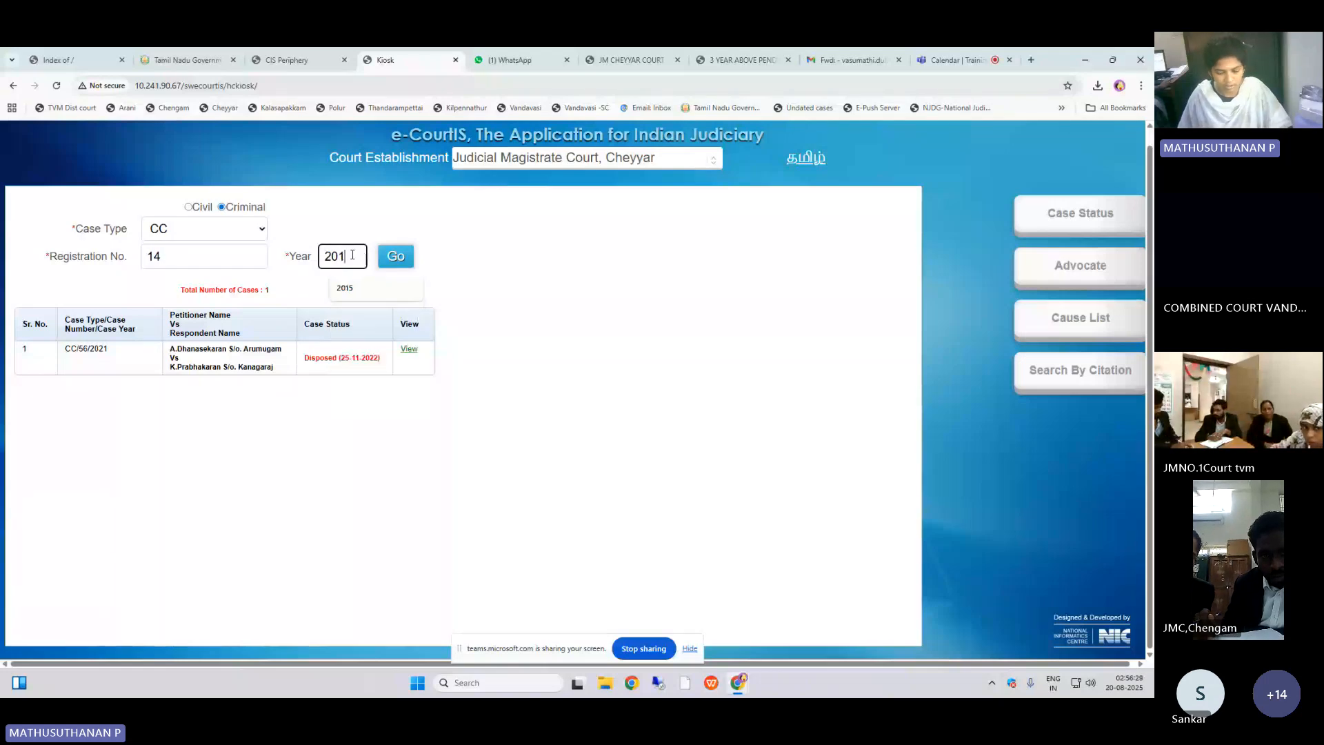
click(386, 262)
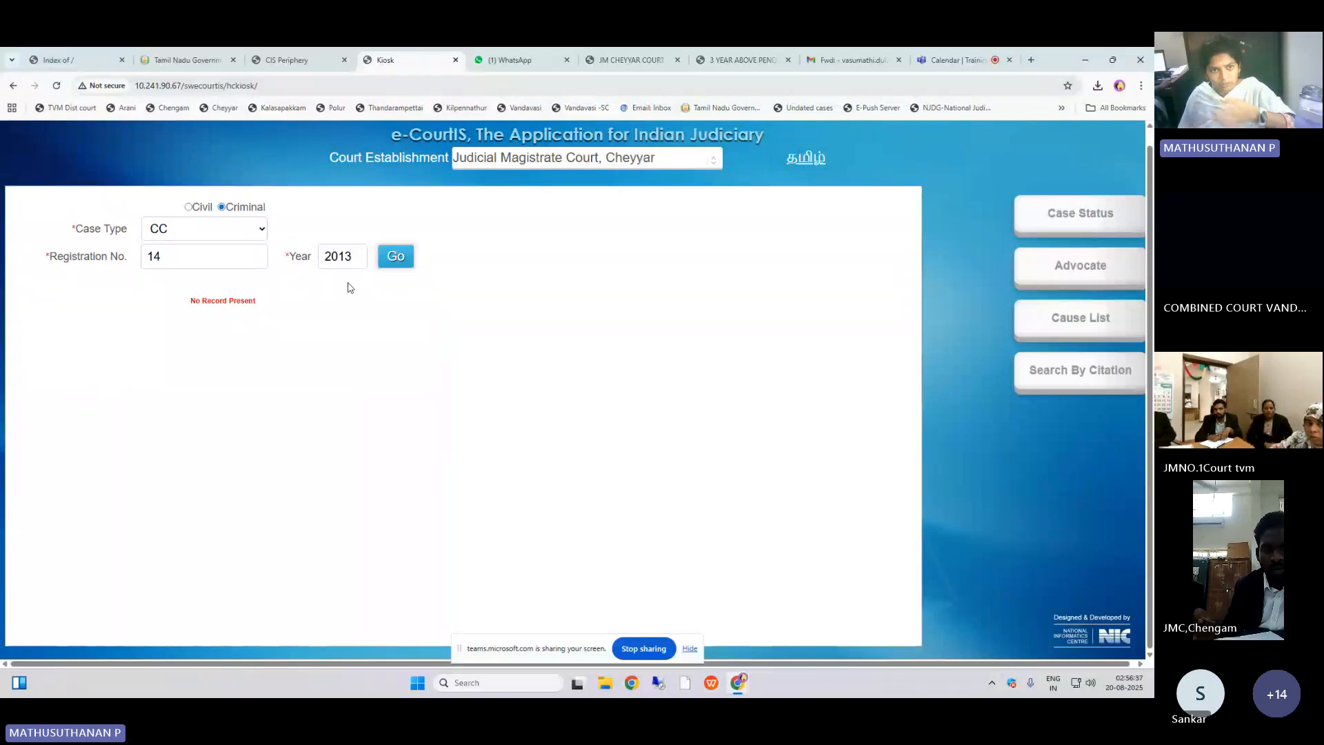
Step: Scroll through the report PDF down to the last listed case
click(608, 55)
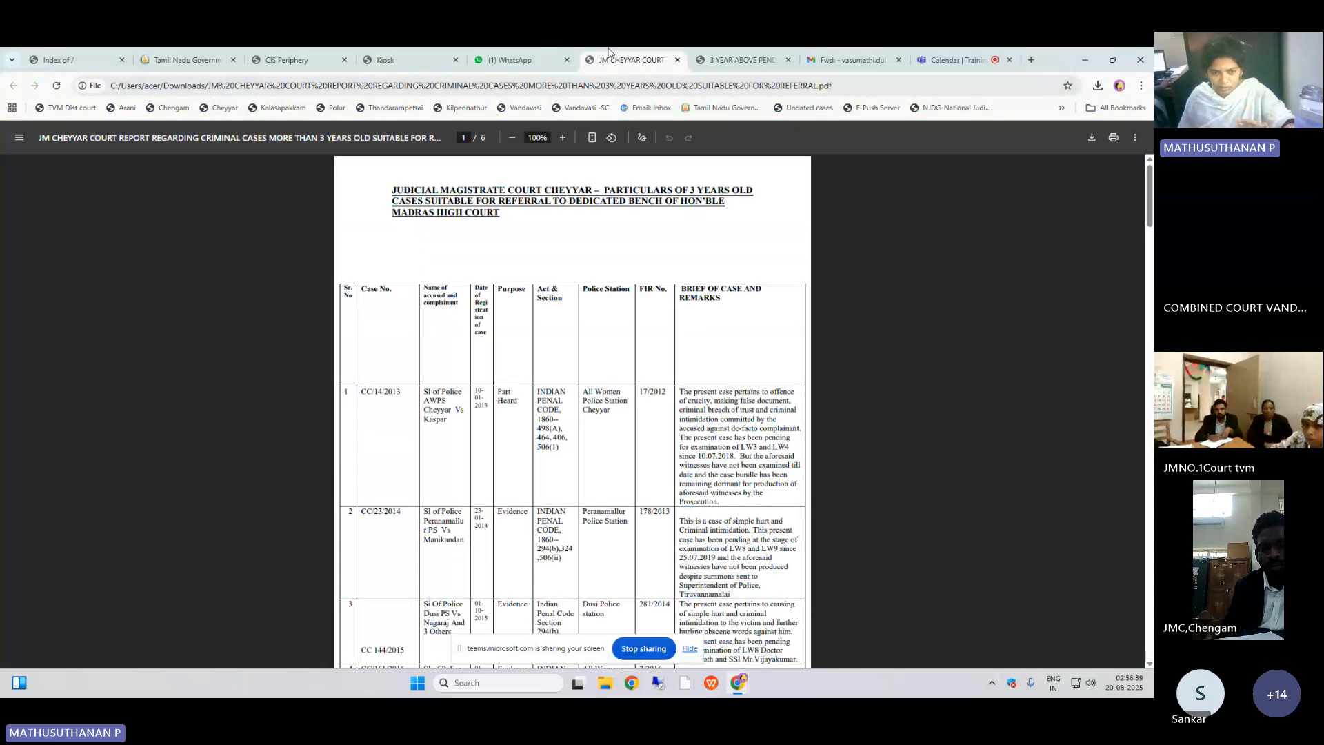
scroll(522, 392, down, 3)
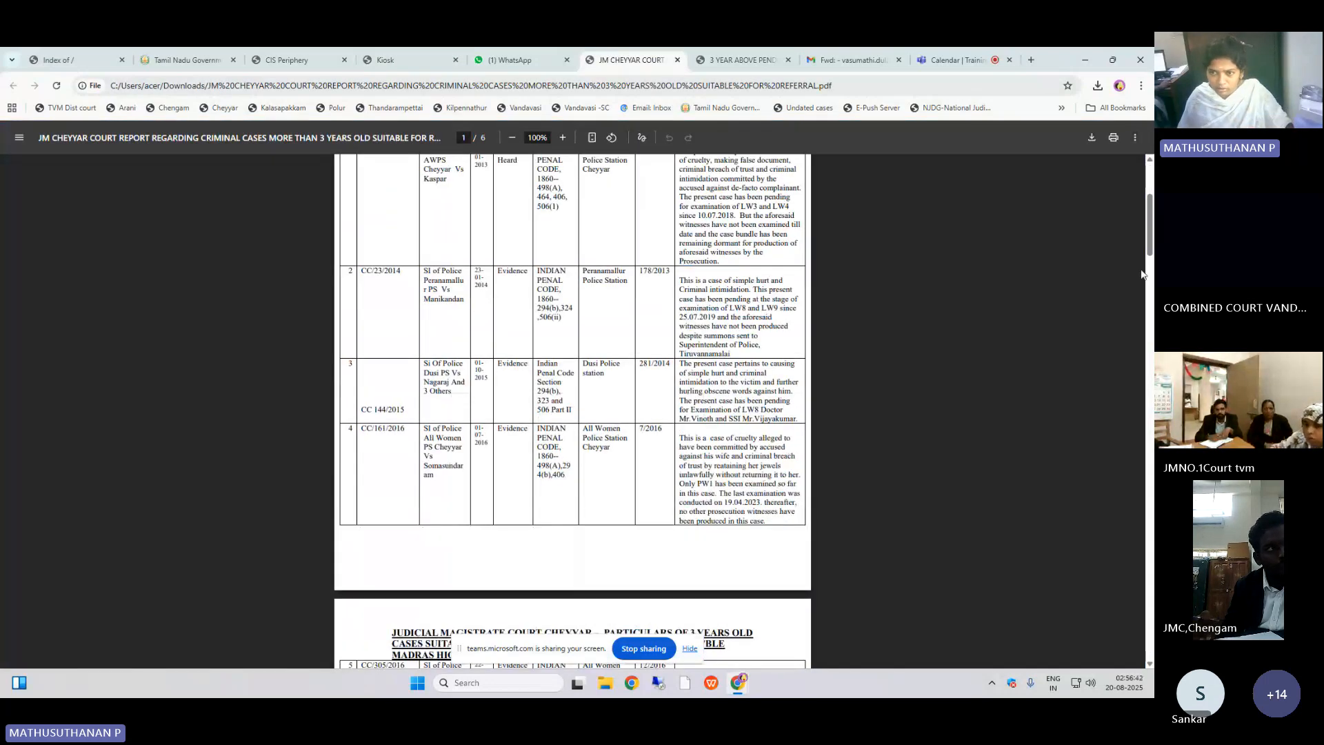
drag(1142, 274, 1122, 621)
scroll(1120, 620, down, 3)
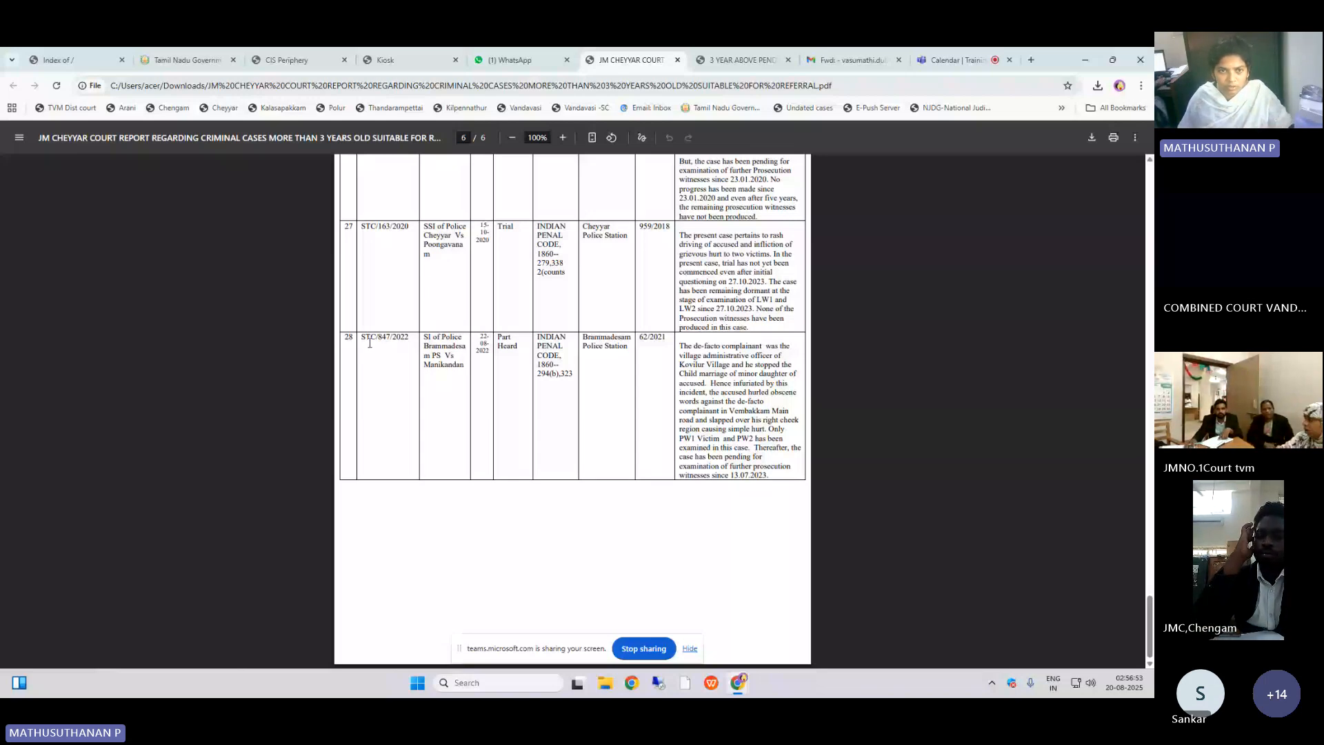
click(295, 60)
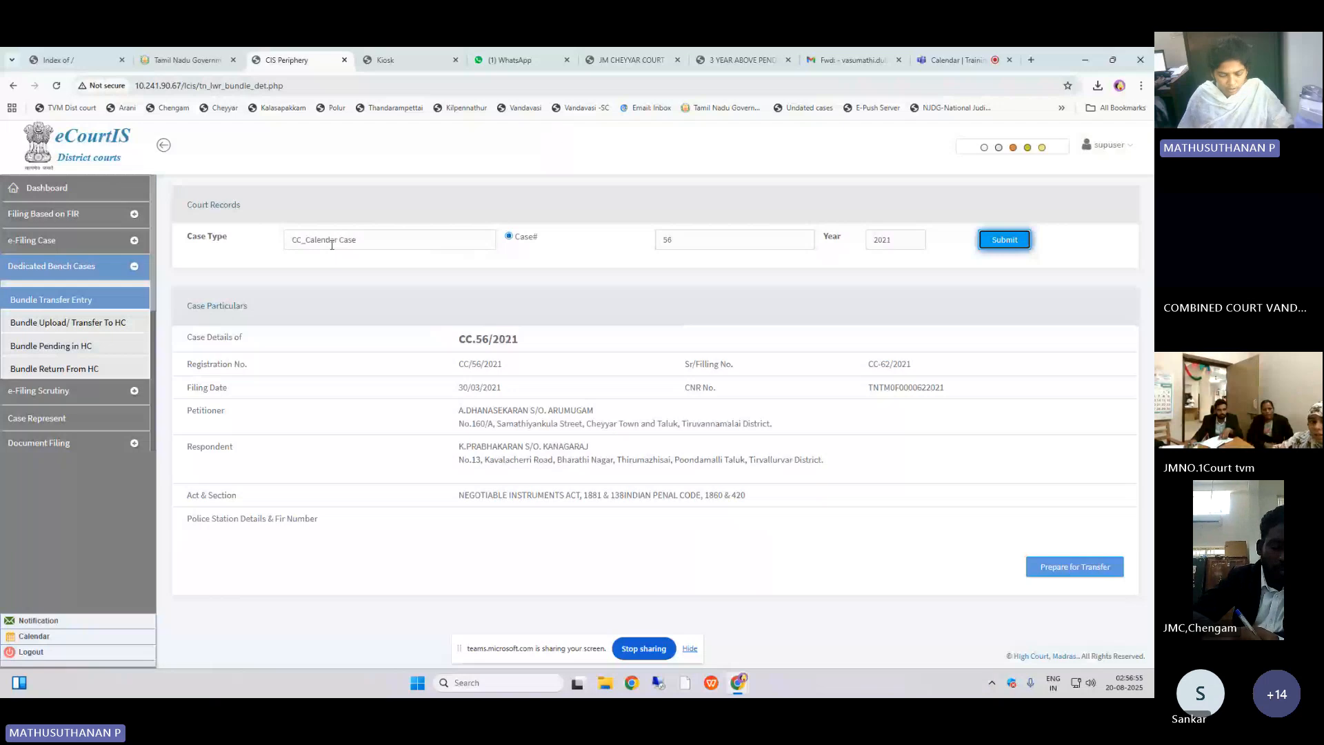
click(358, 246)
text(stc)
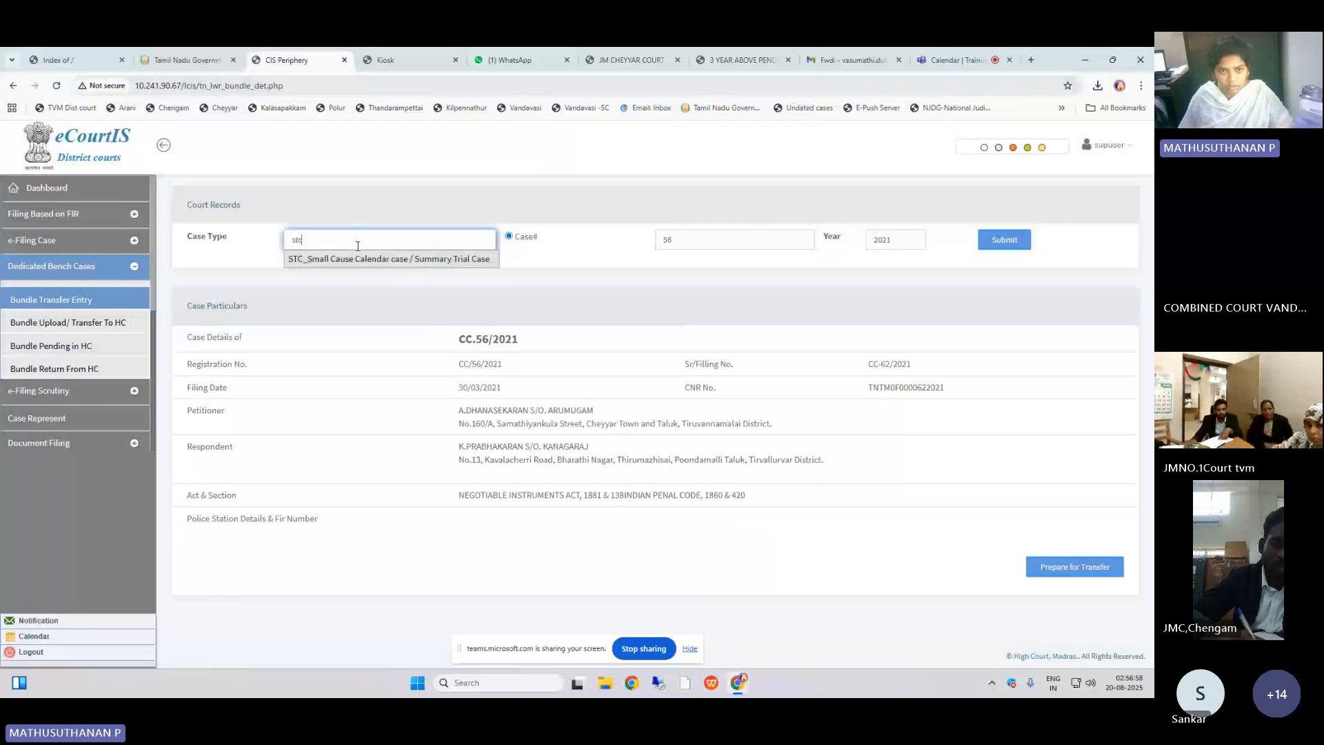
click(357, 258)
click(709, 242)
double_click(707, 241)
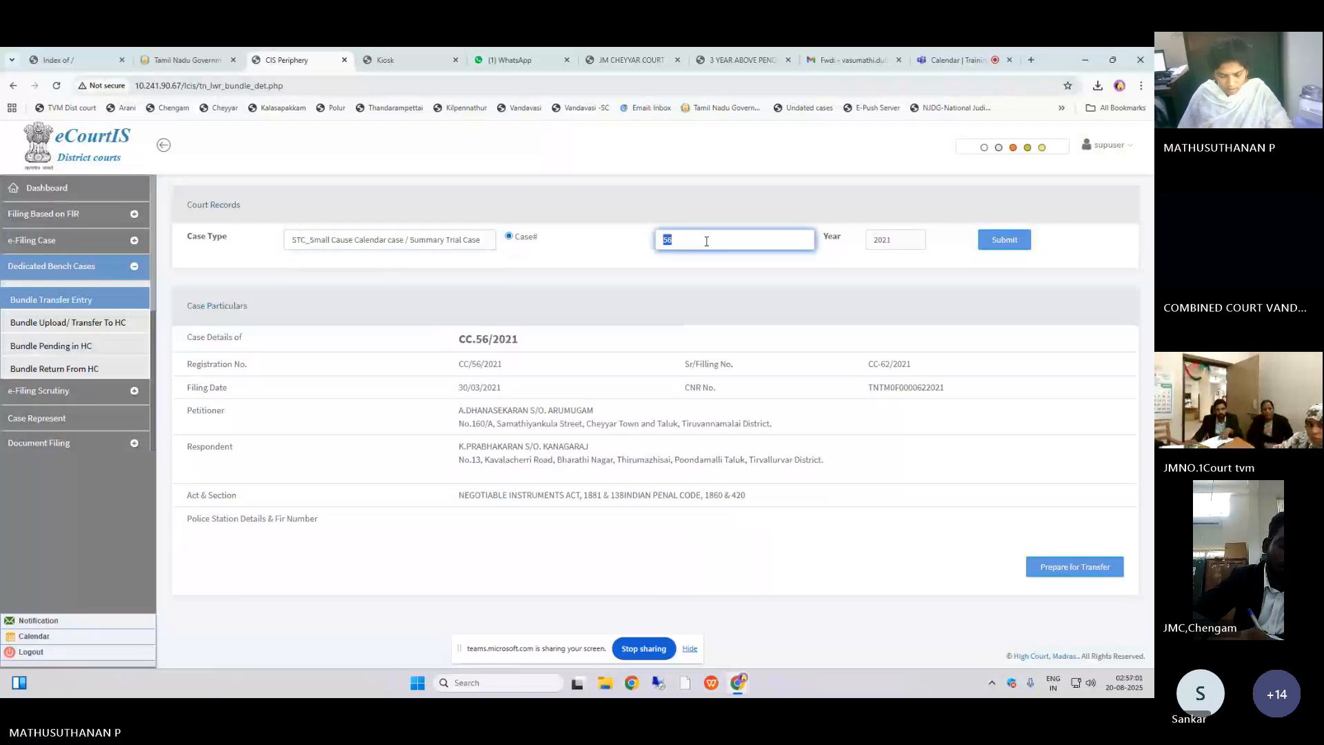
text(847)
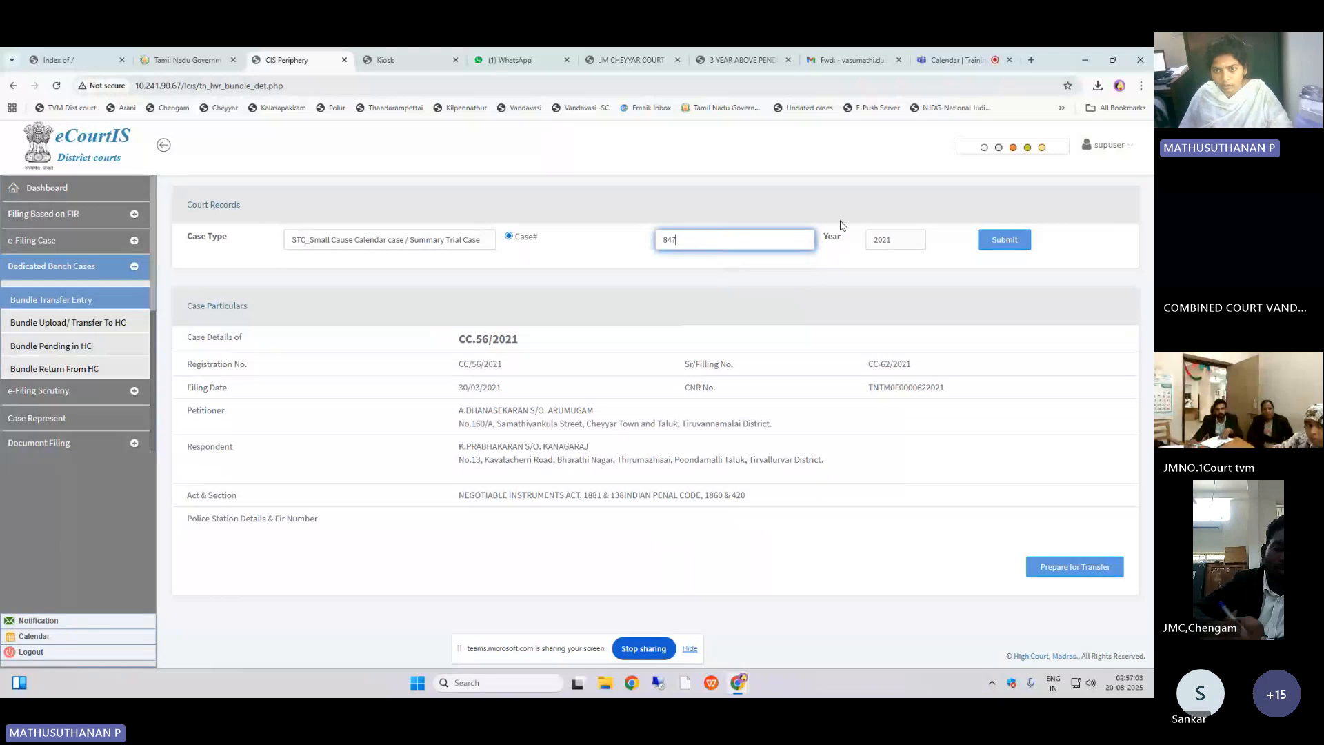
click(895, 241)
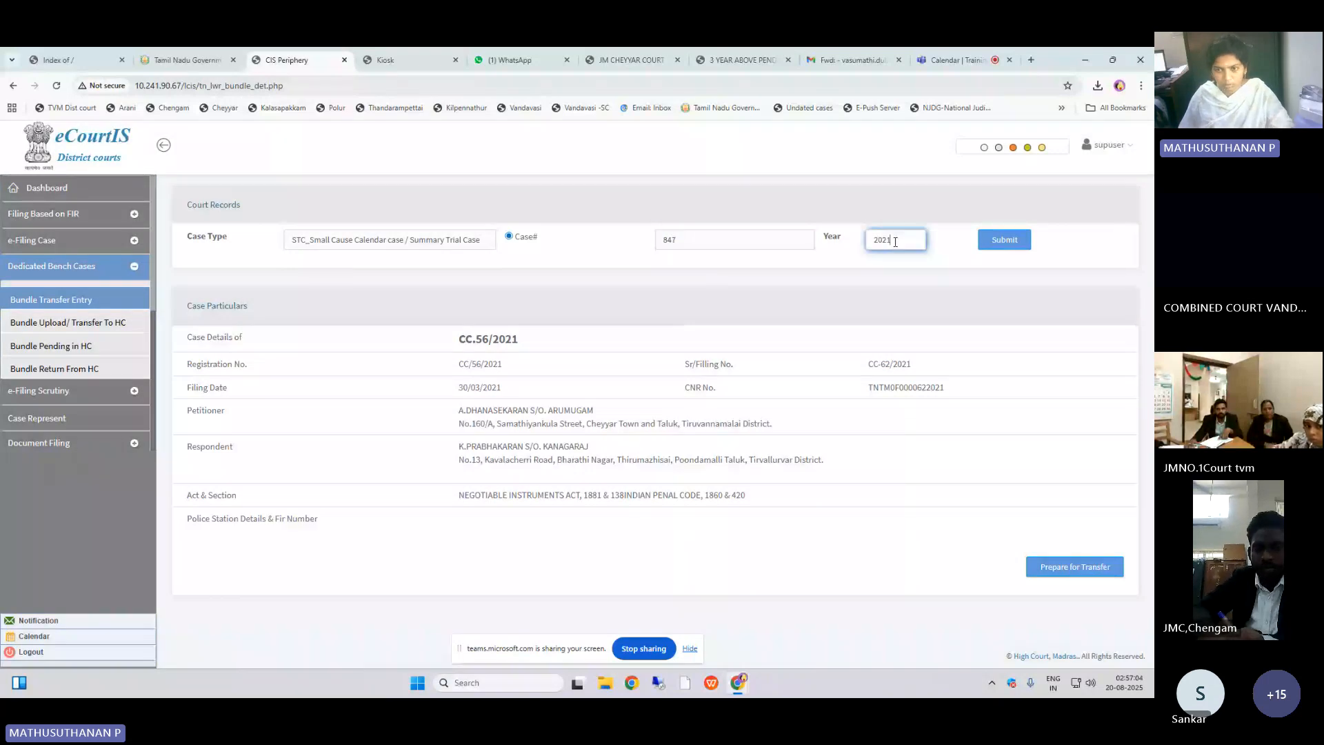
key(BackSpace)
text(2)
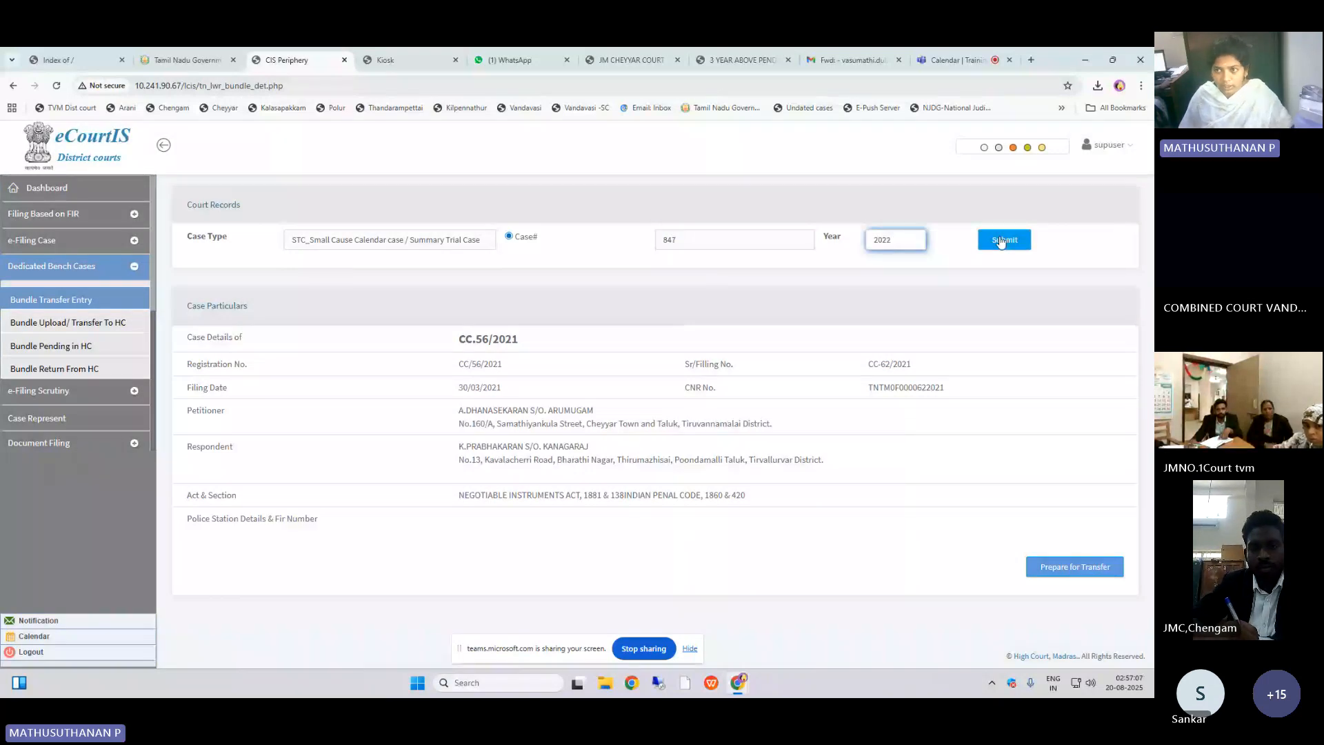
click(1002, 239)
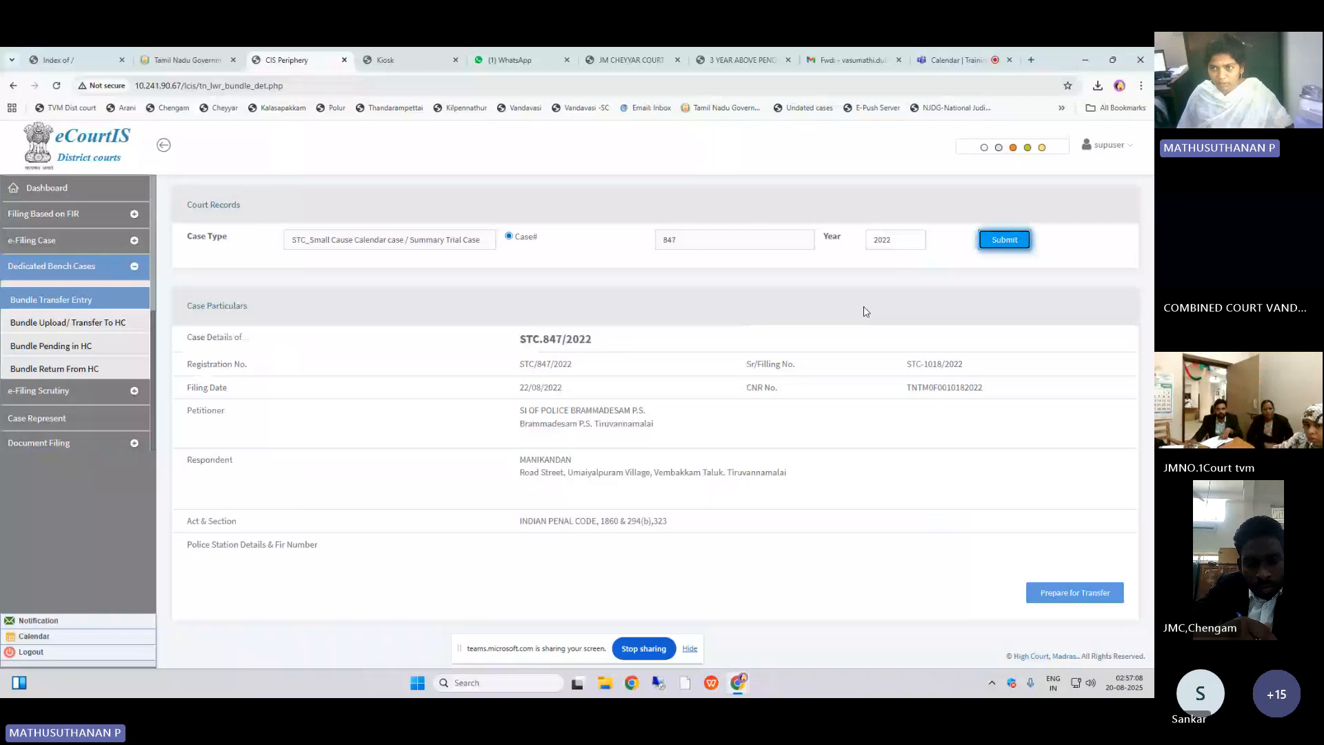
Step: Log out and sign back in to Judicial Magistrate Court, Cheyyar using the saved username and password
click(1095, 146)
click(1096, 209)
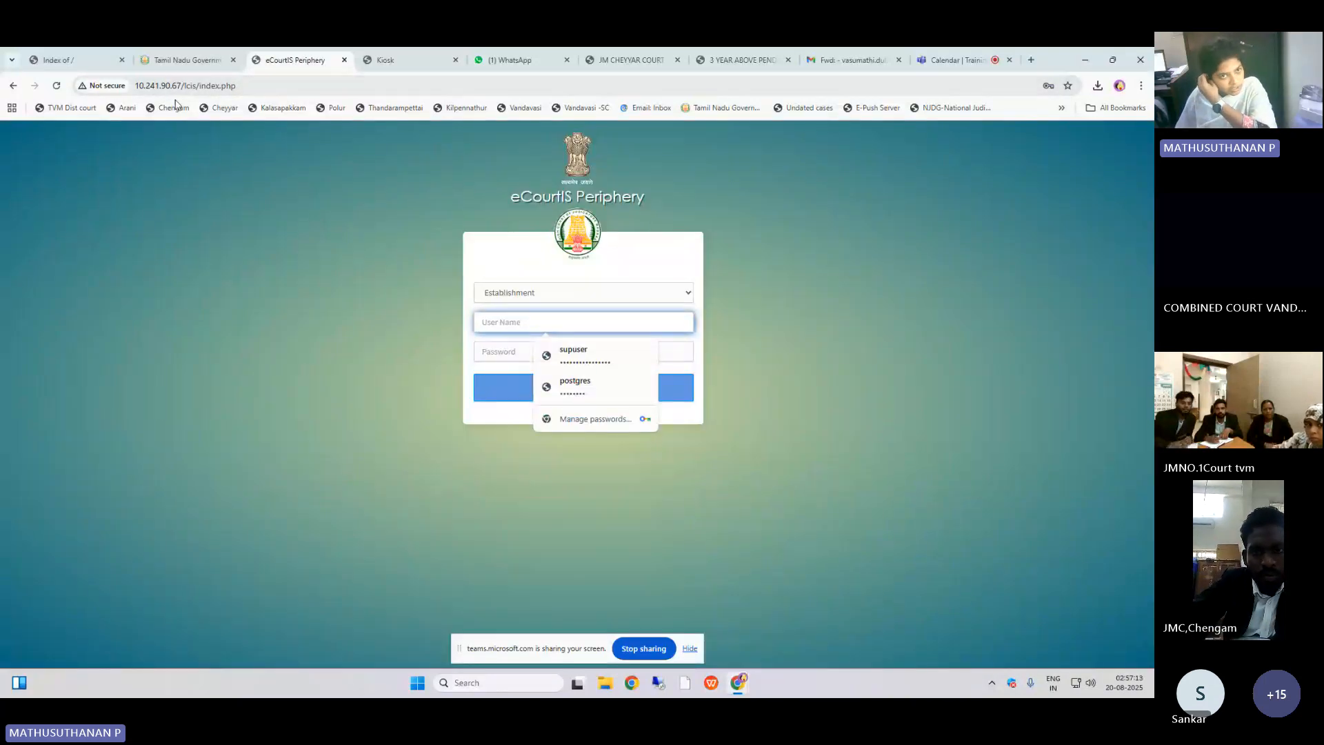
click(574, 290)
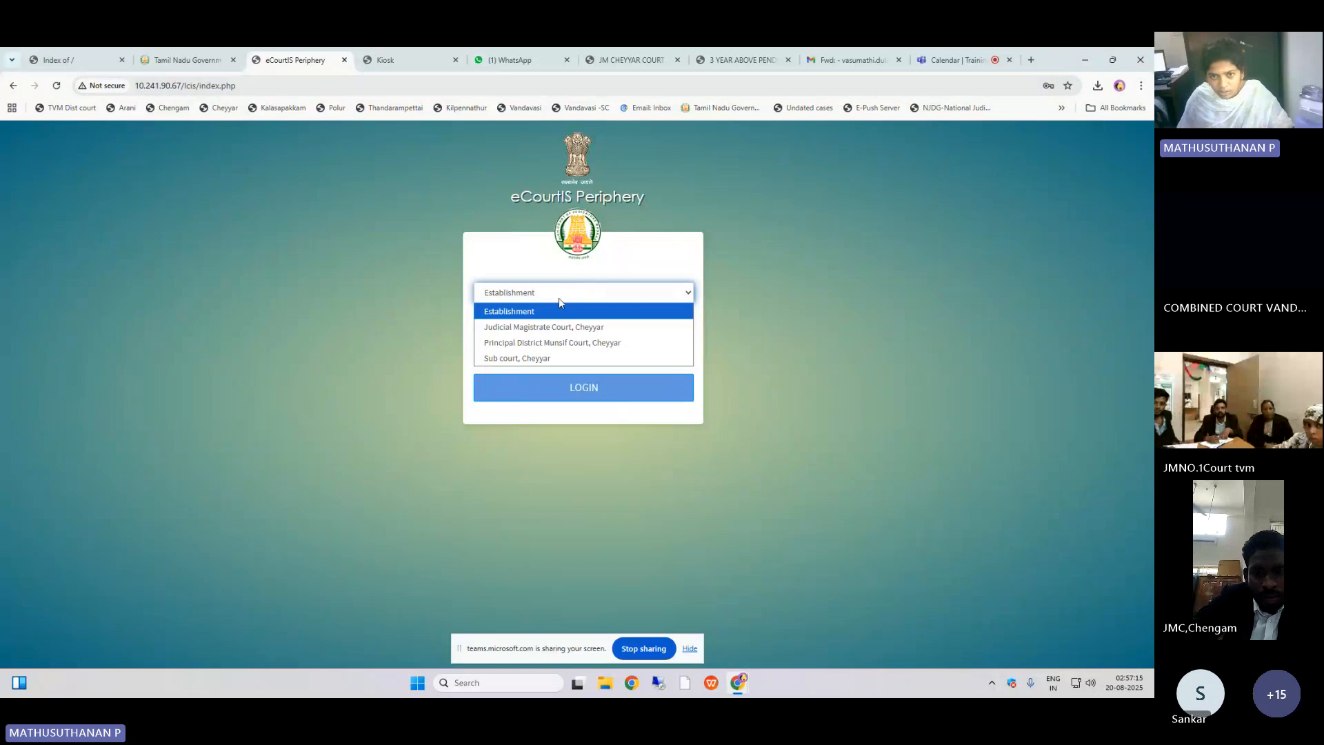
click(555, 327)
click(553, 329)
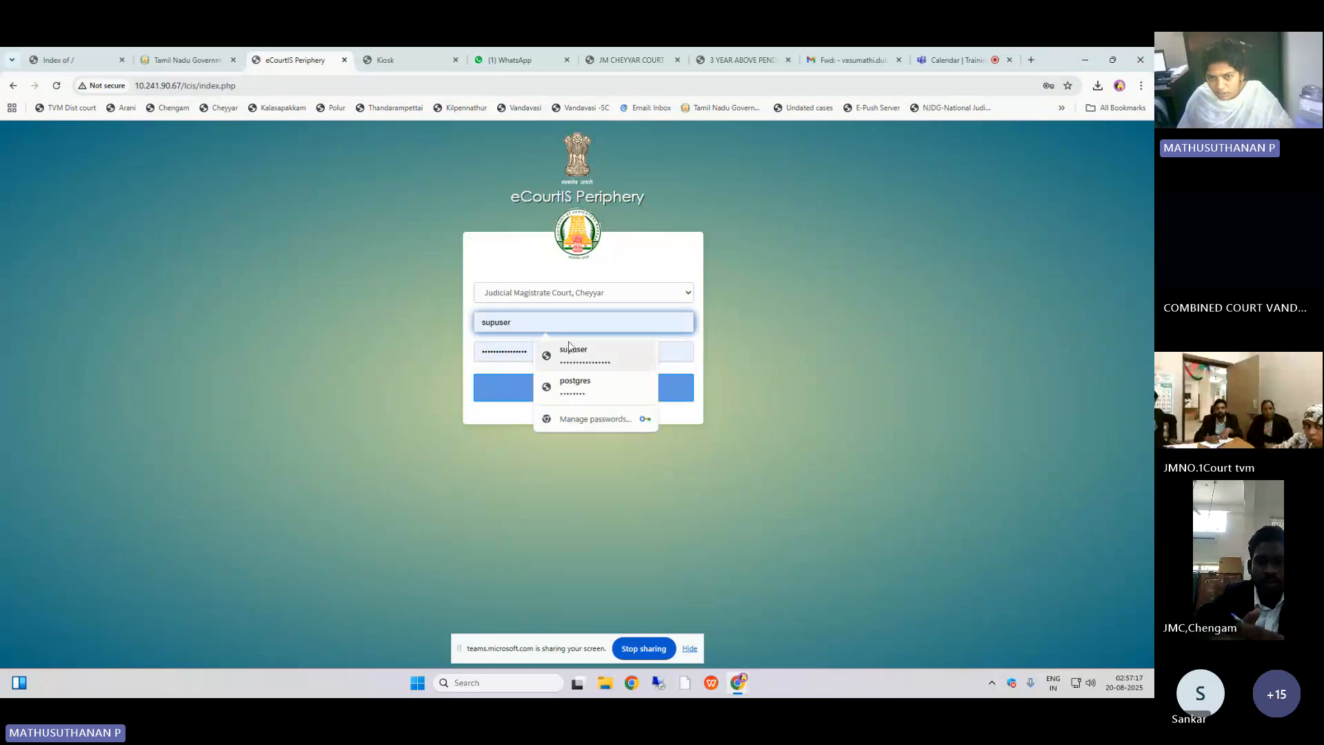
click(578, 350)
click(578, 400)
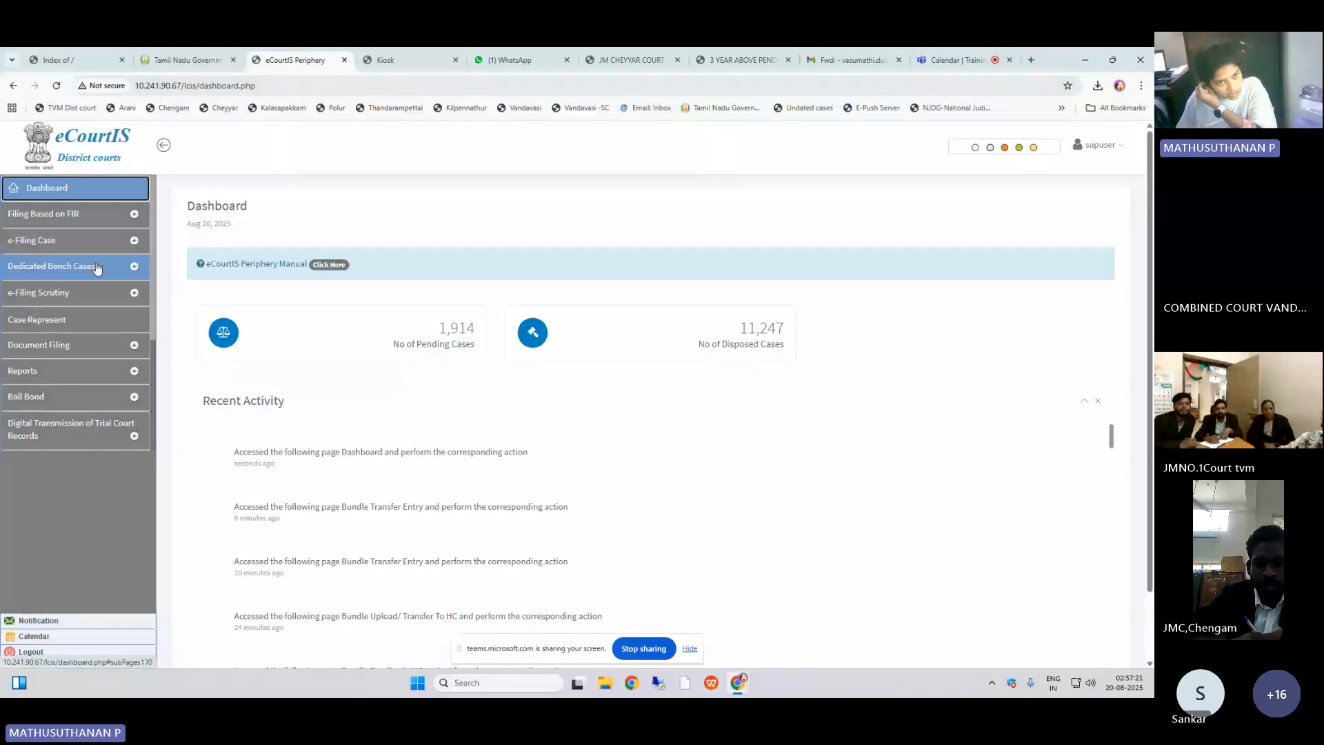
Step: Zoom the page in and open Bundle Transfer Entry under Dedicated Bench Cases
key(ctrl+plus)
key(ctrl+plus)
key(ctrl+plus)
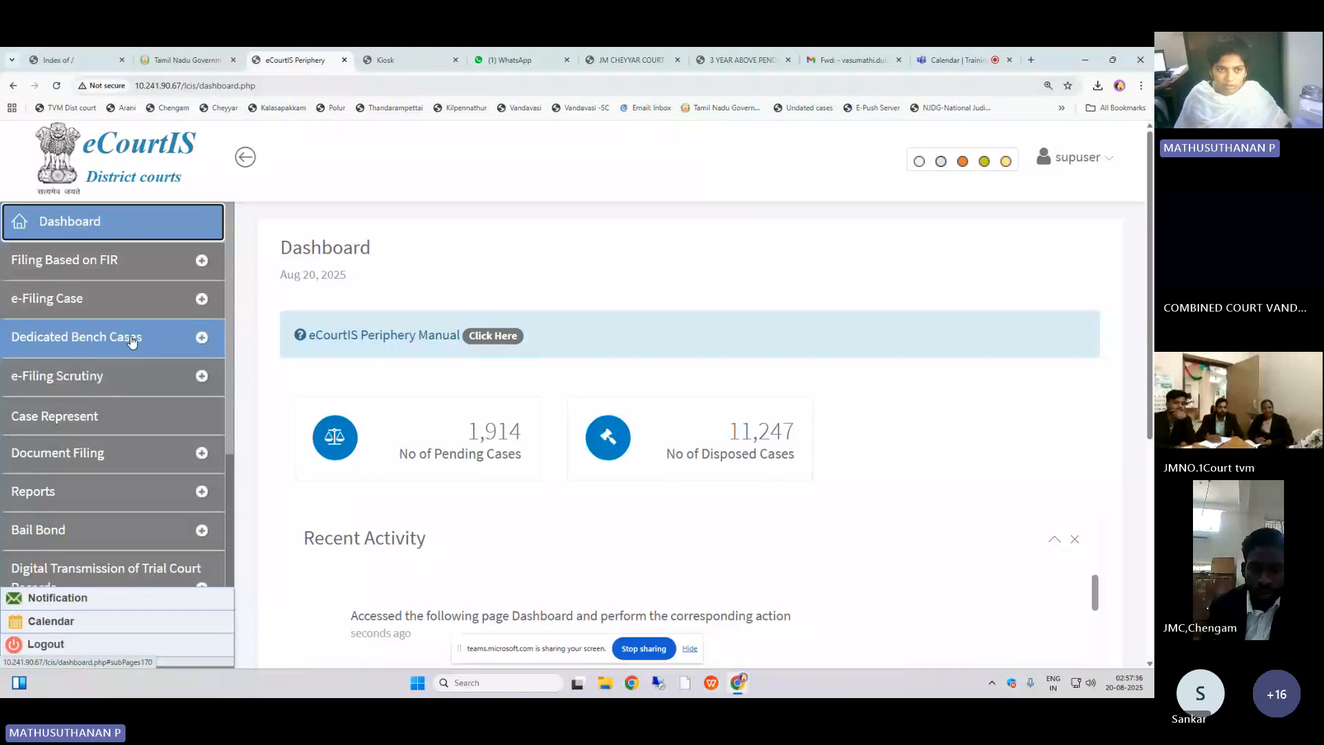
click(132, 339)
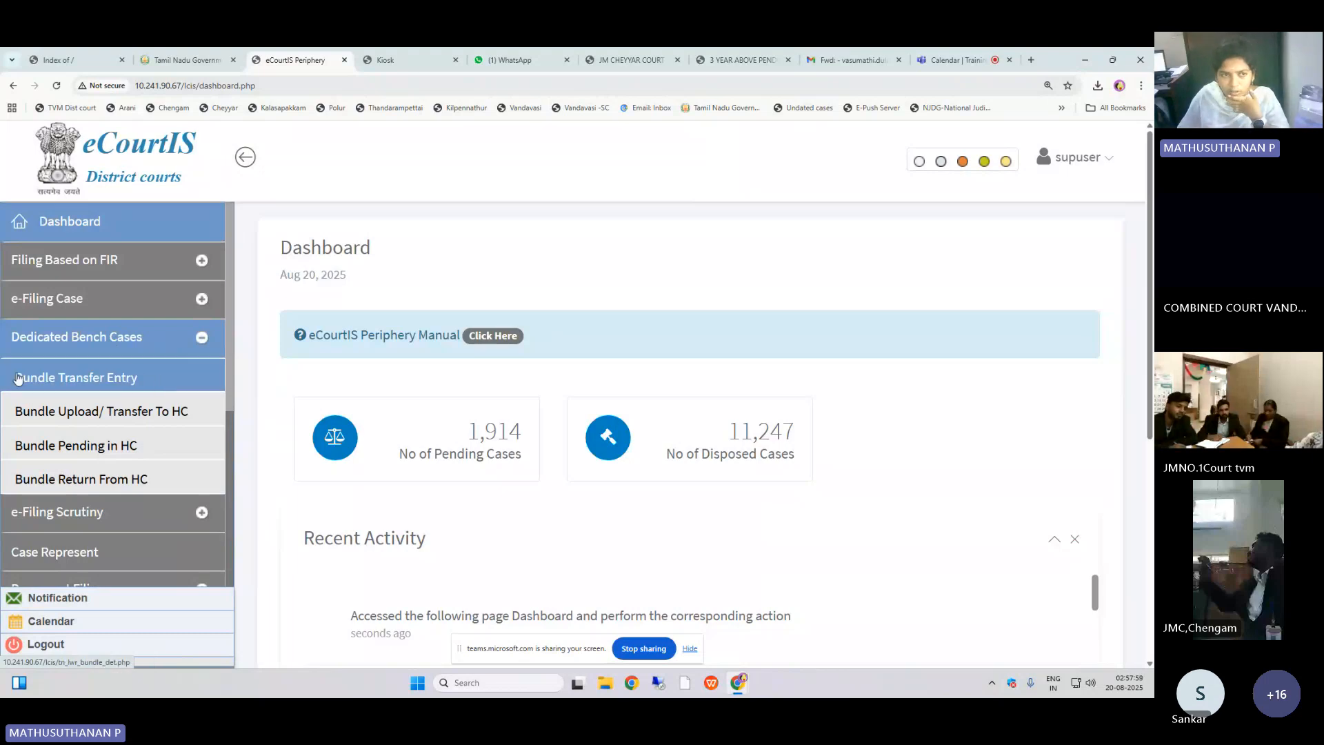
click(61, 387)
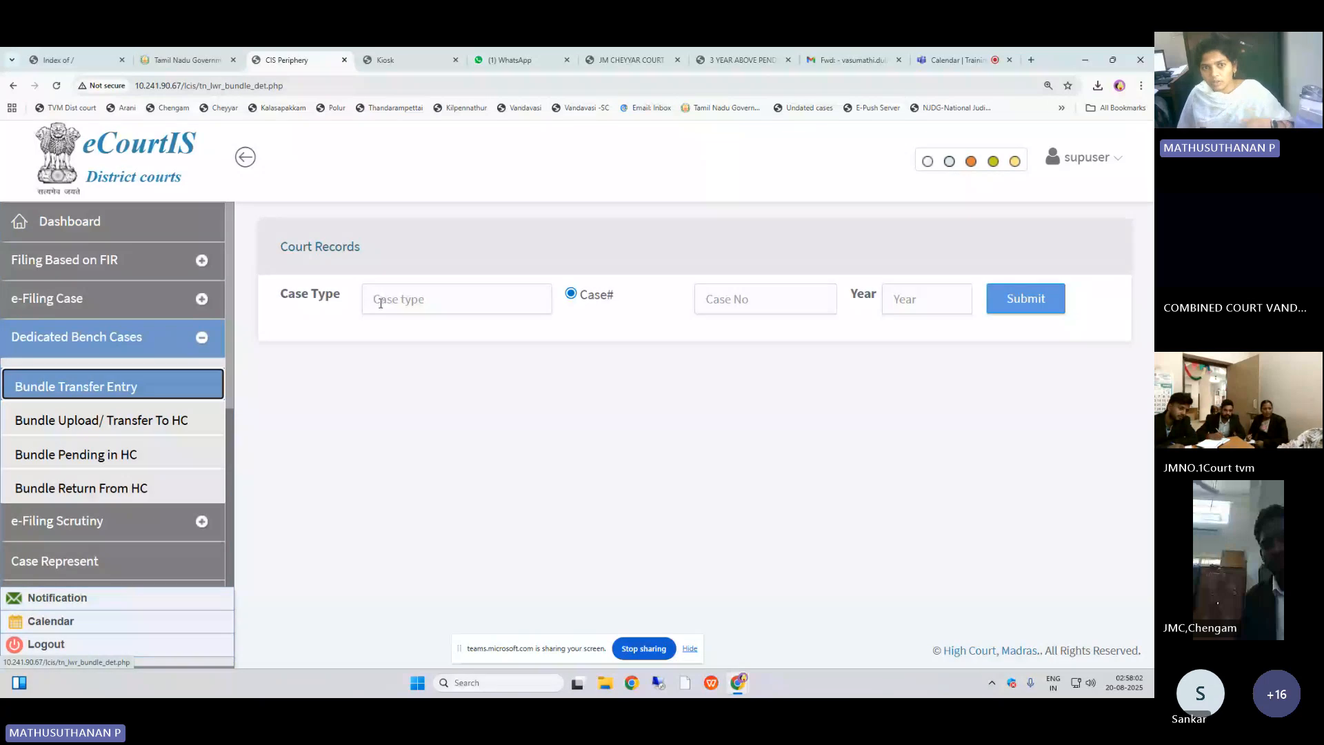
Step: Check the last case number in the report PDF and return to the Bundle Transfer Entry form
click(380, 303)
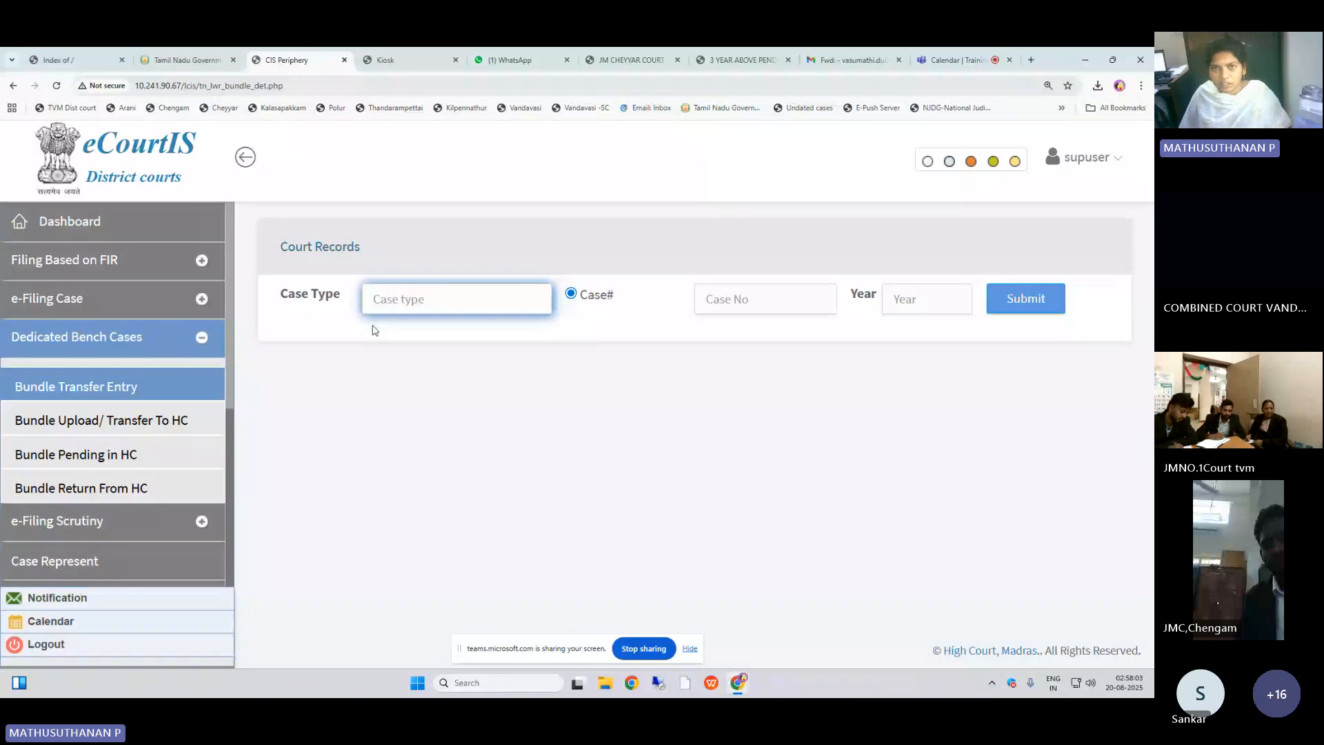
click(656, 55)
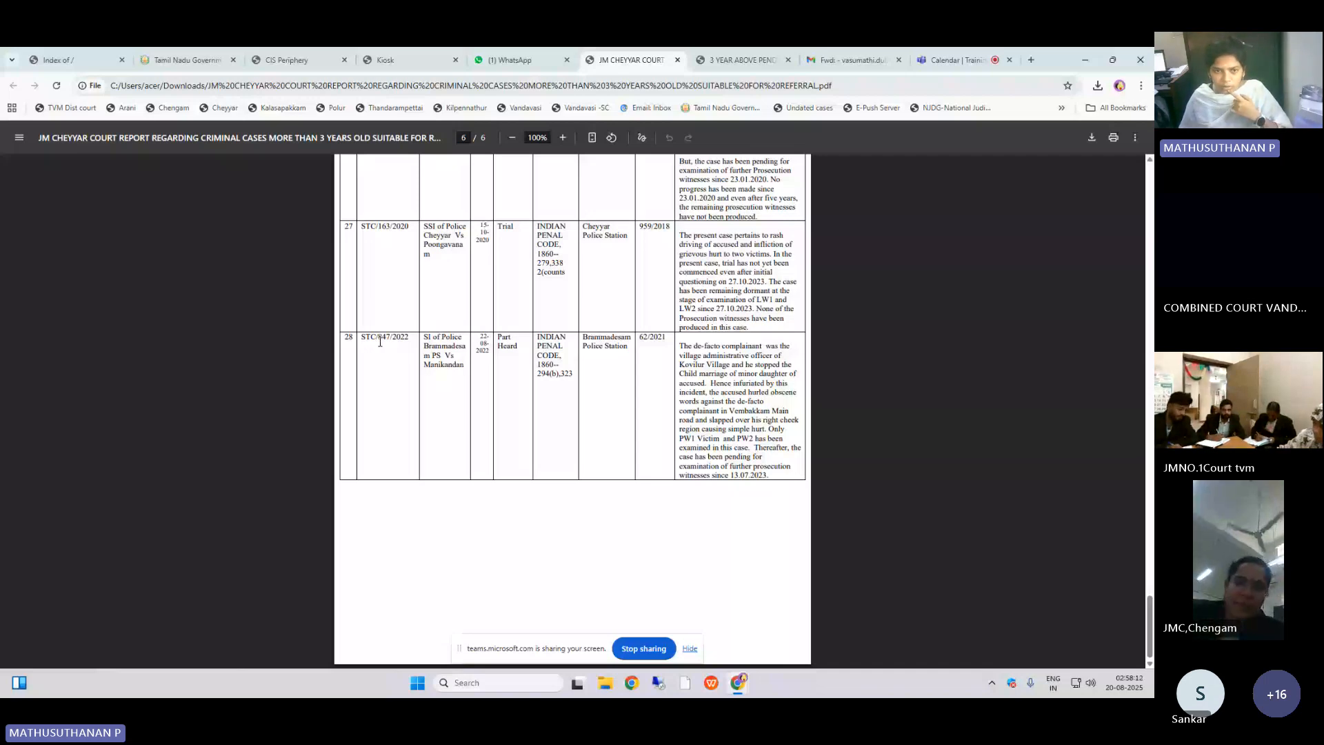
click(308, 60)
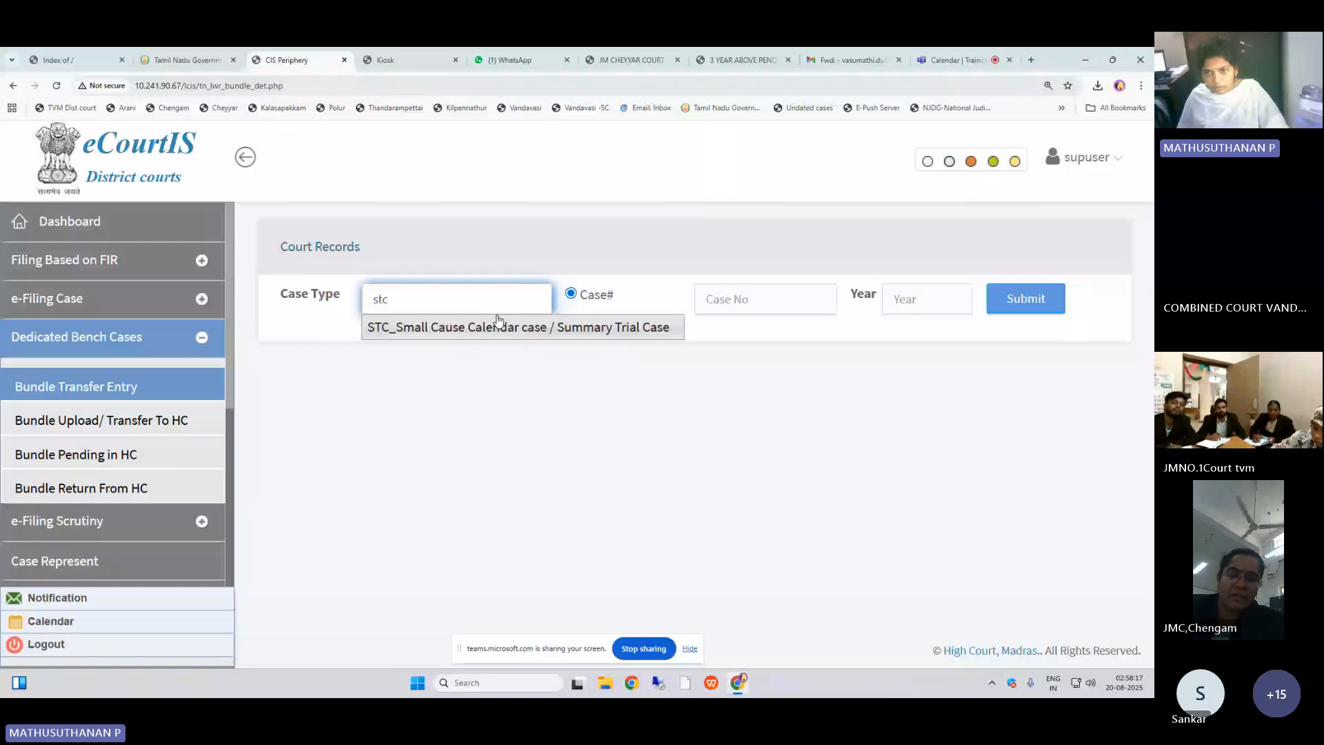
click(497, 325)
click(765, 299)
text(847)
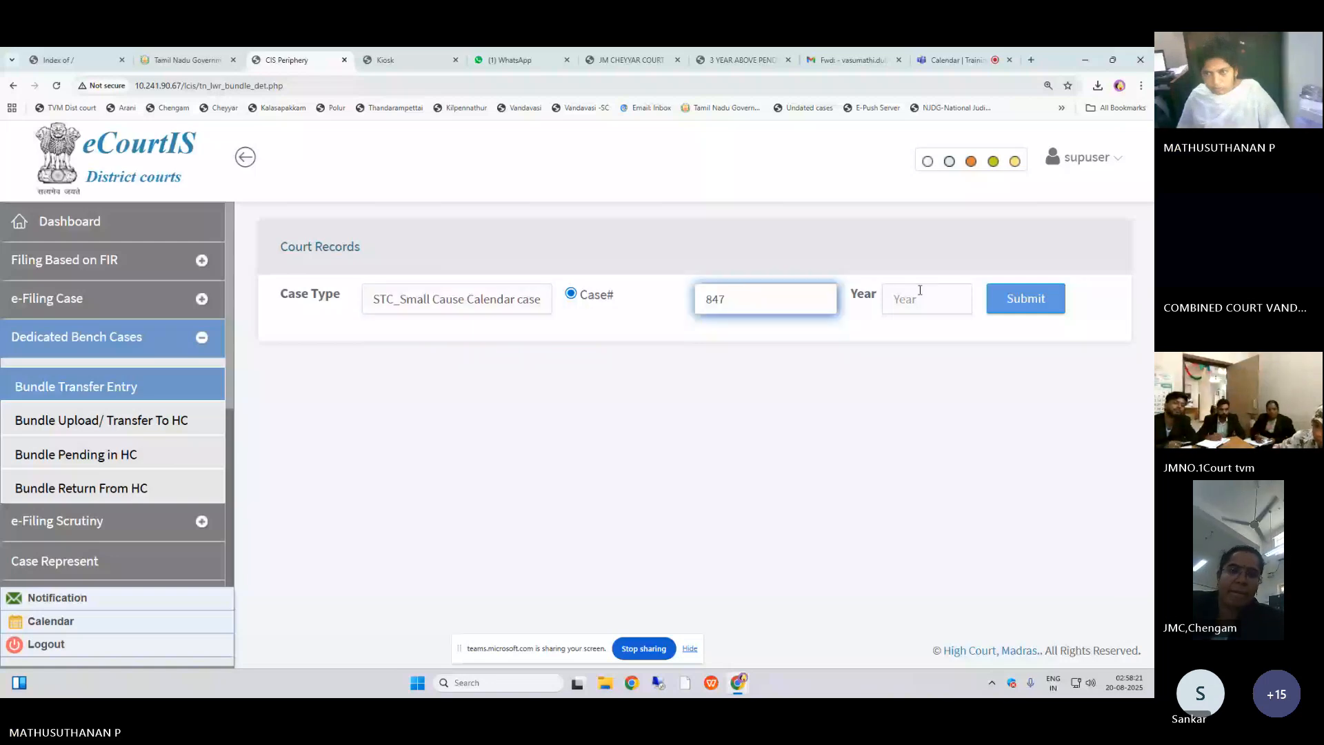
click(920, 294)
text(202)
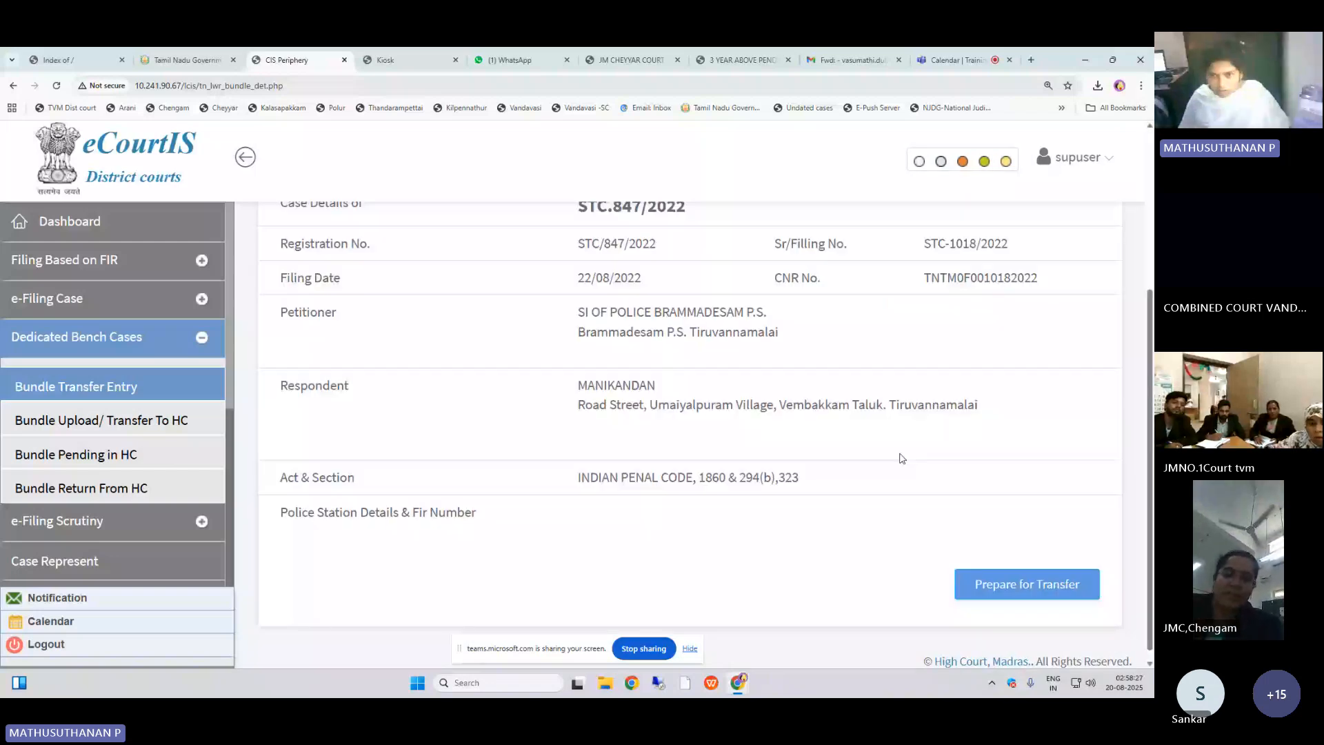
key(ctrl+minus)
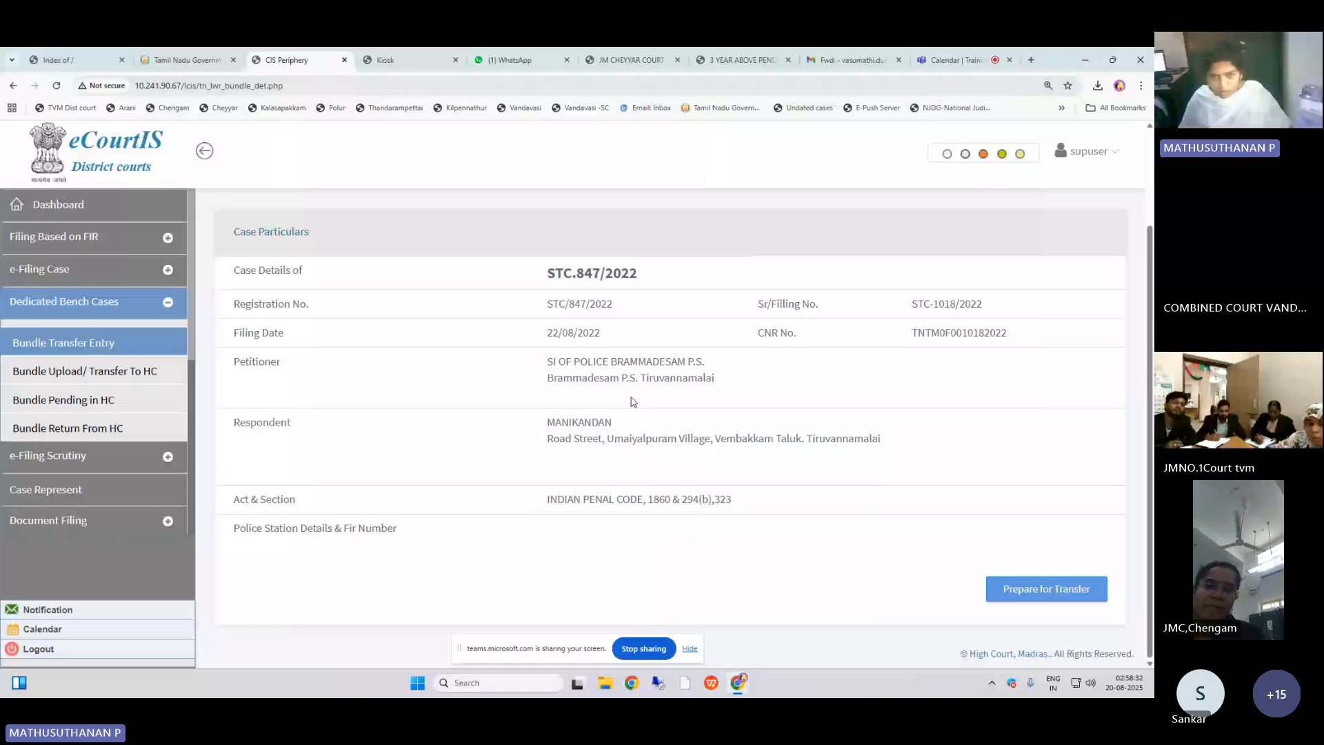
click(94, 371)
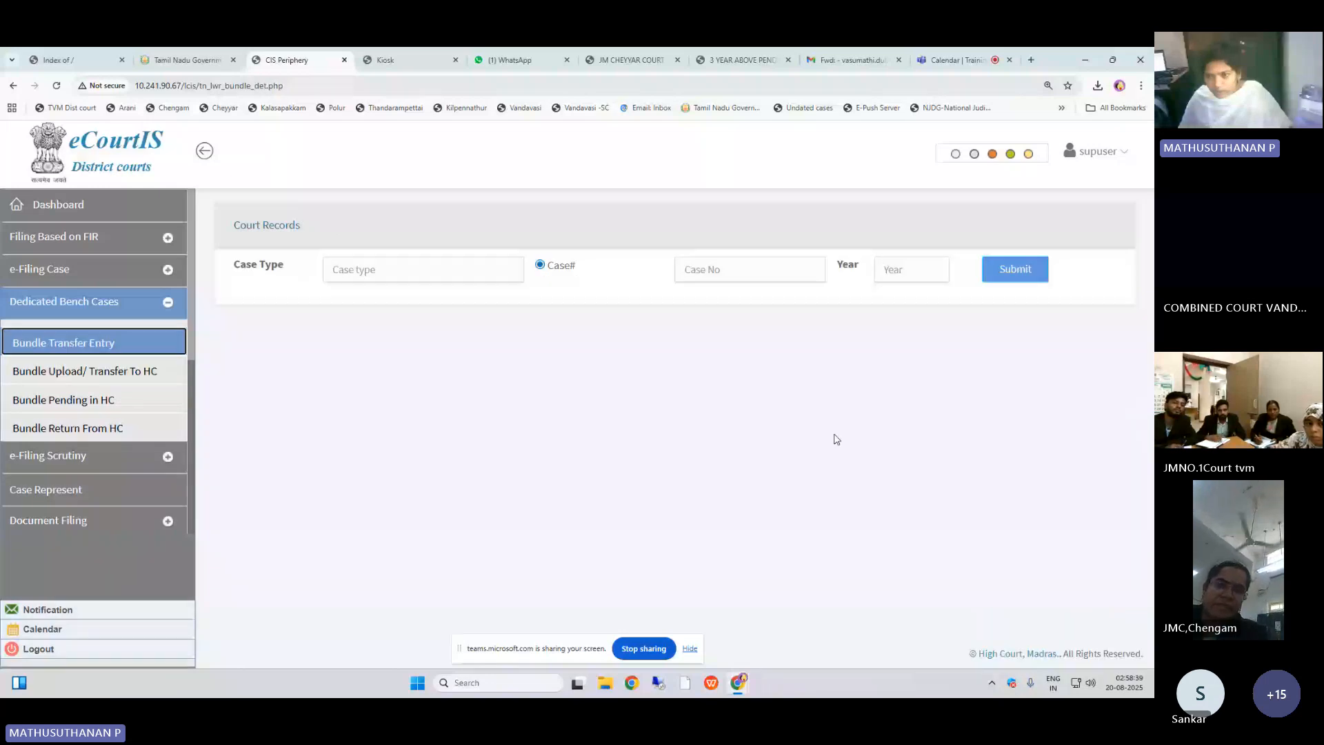
click(345, 265)
click(641, 230)
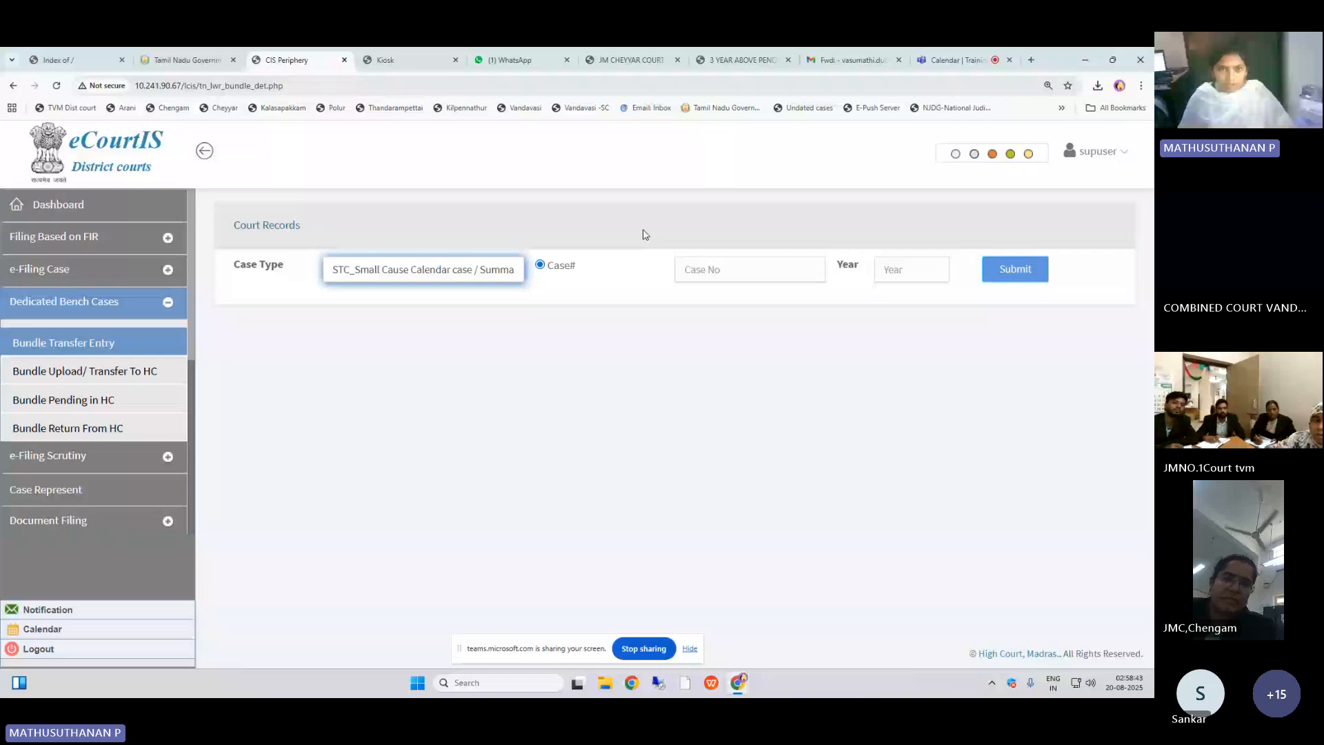
click(790, 277)
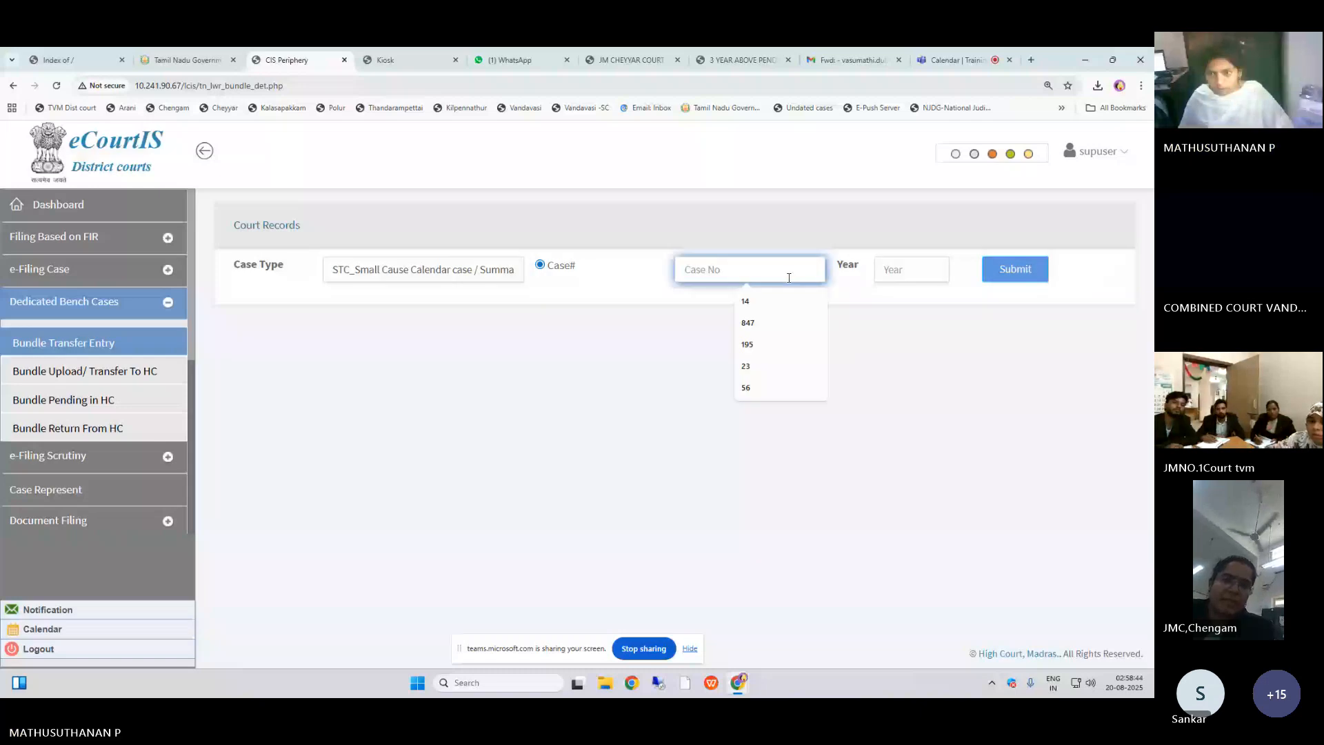
click(748, 323)
click(910, 269)
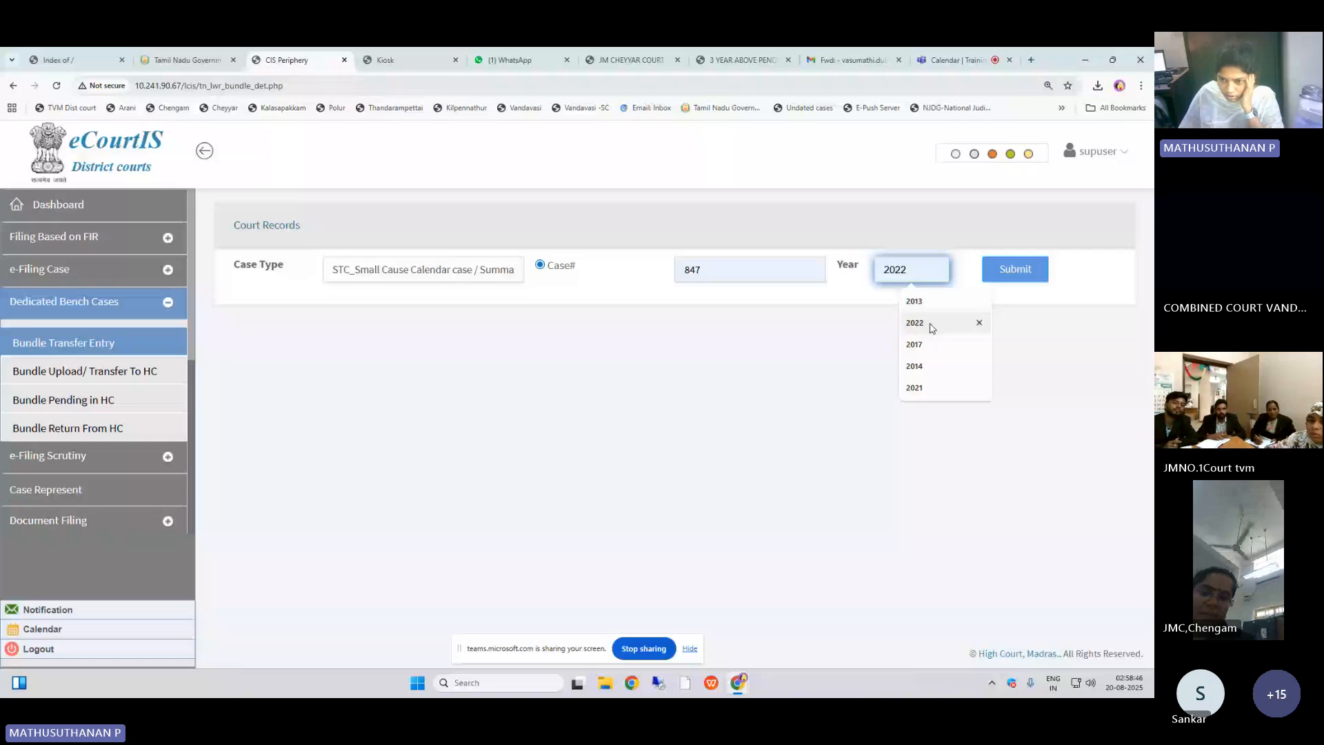
click(933, 328)
click(1015, 269)
scroll(457, 397, down, 2)
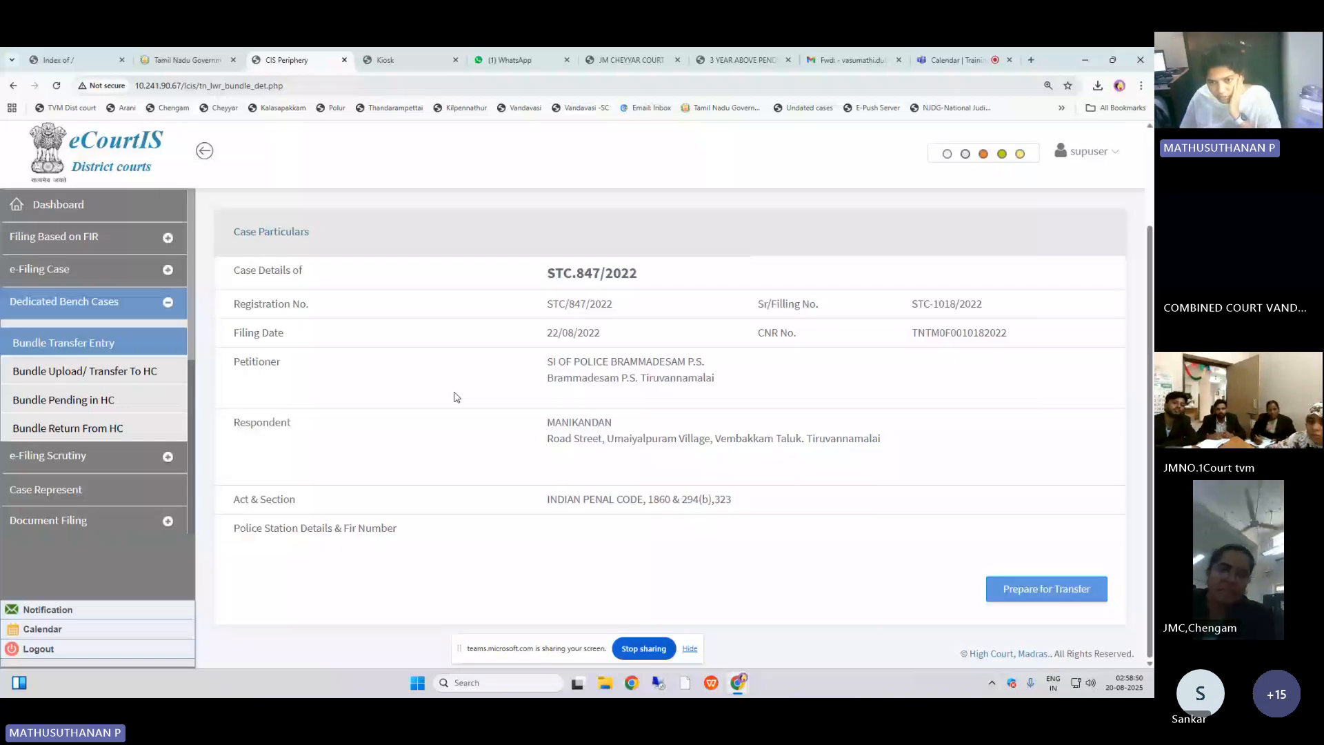
click(1046, 588)
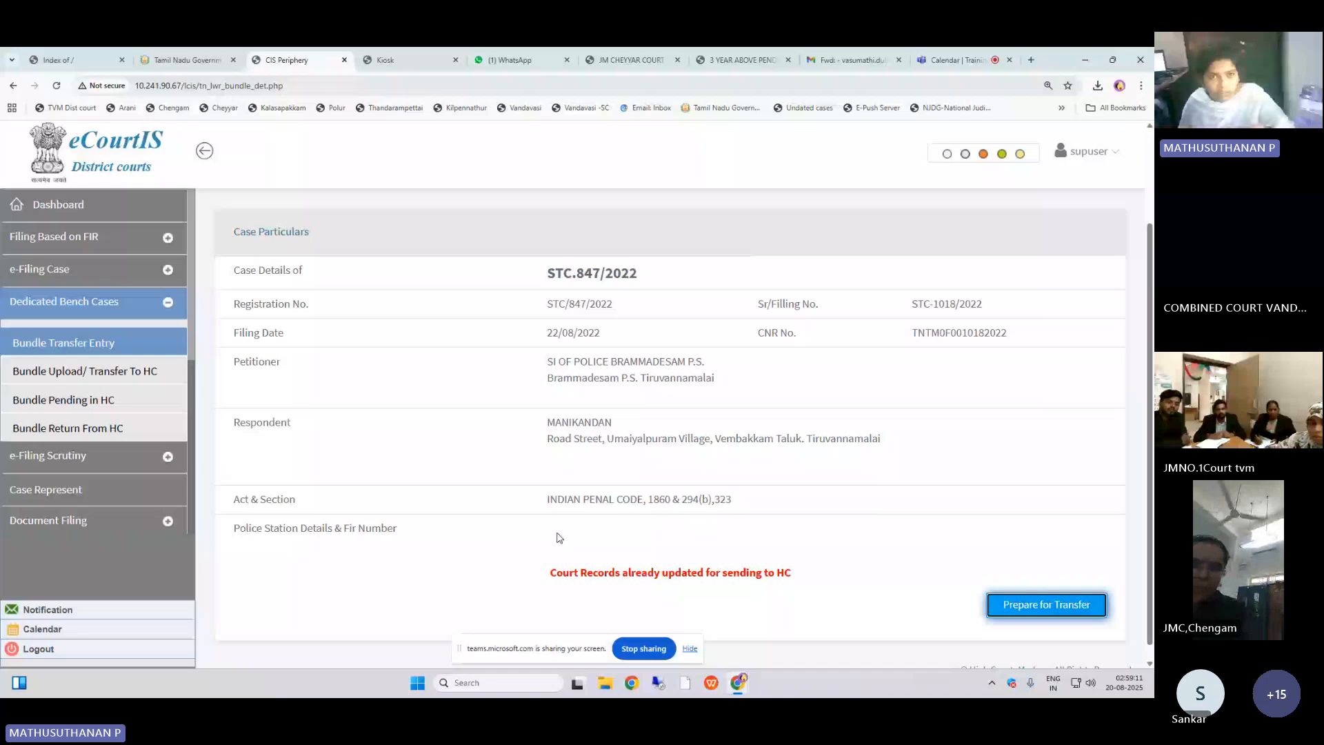
click(631, 60)
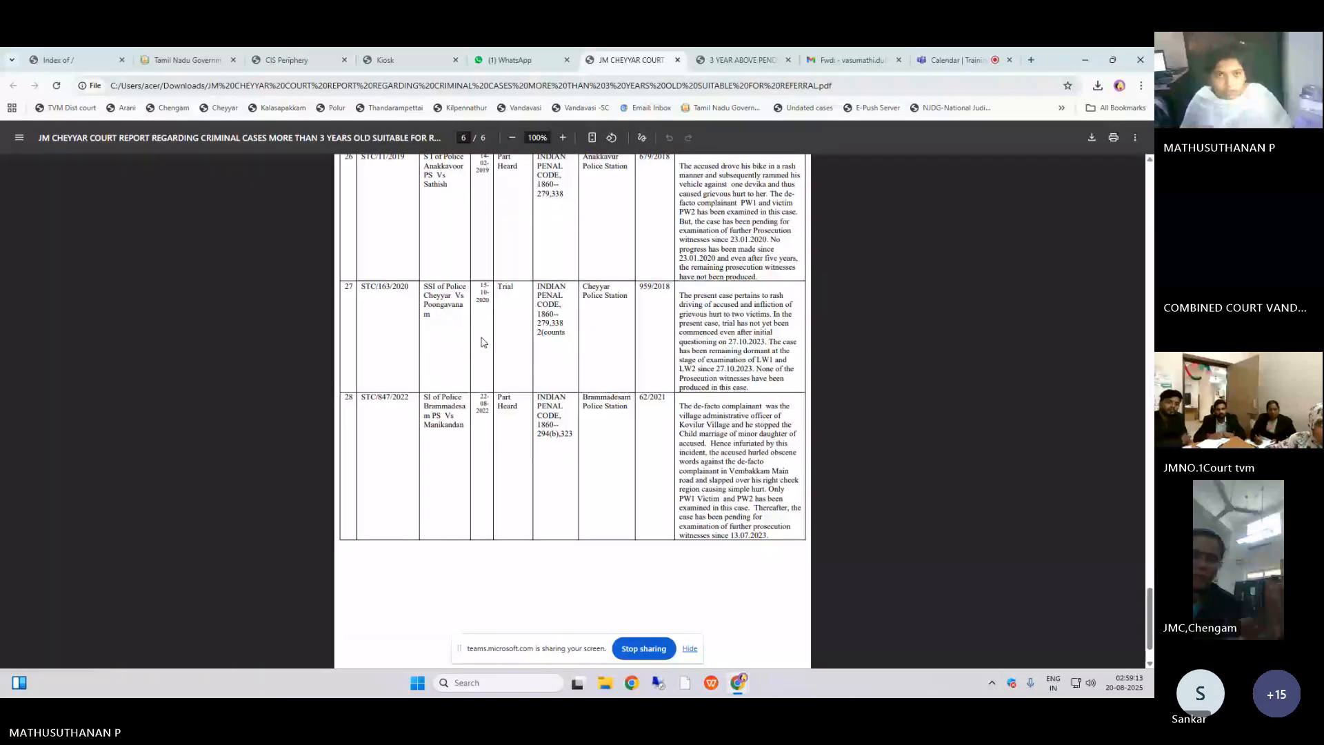
click(406, 60)
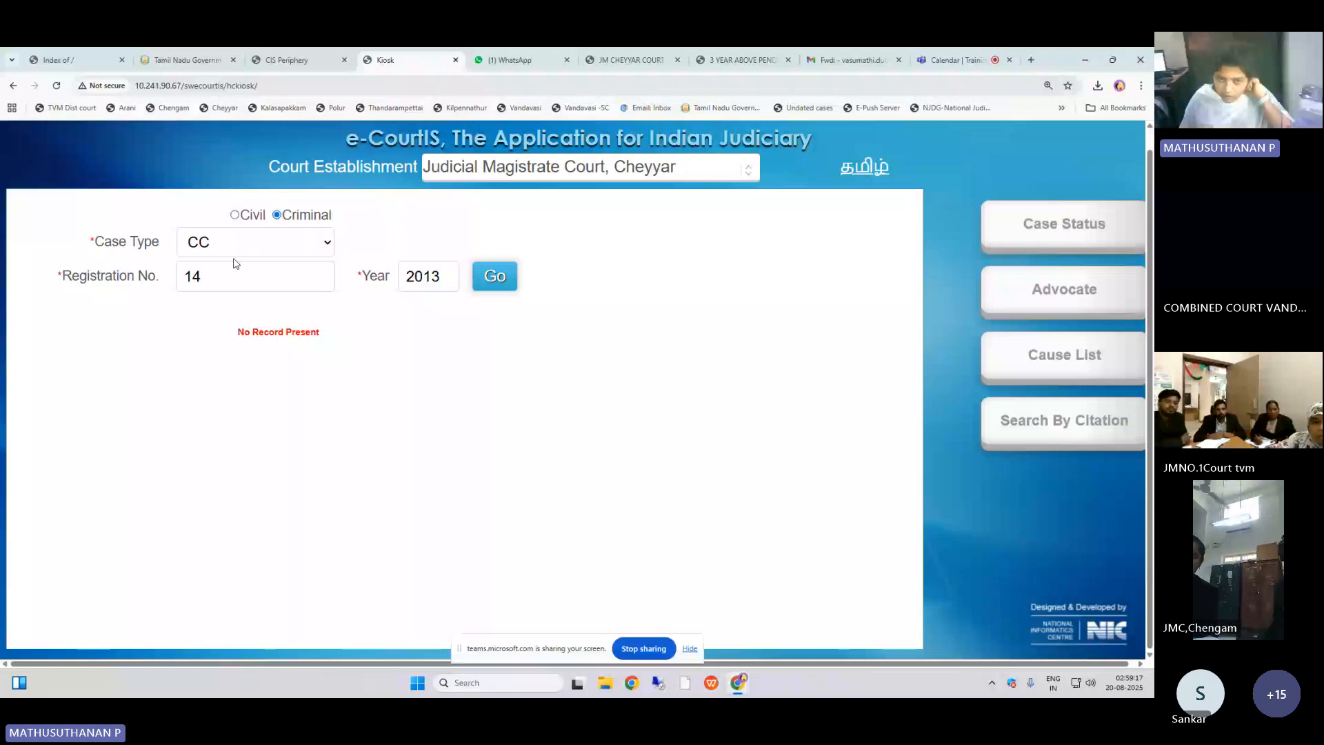
click(630, 60)
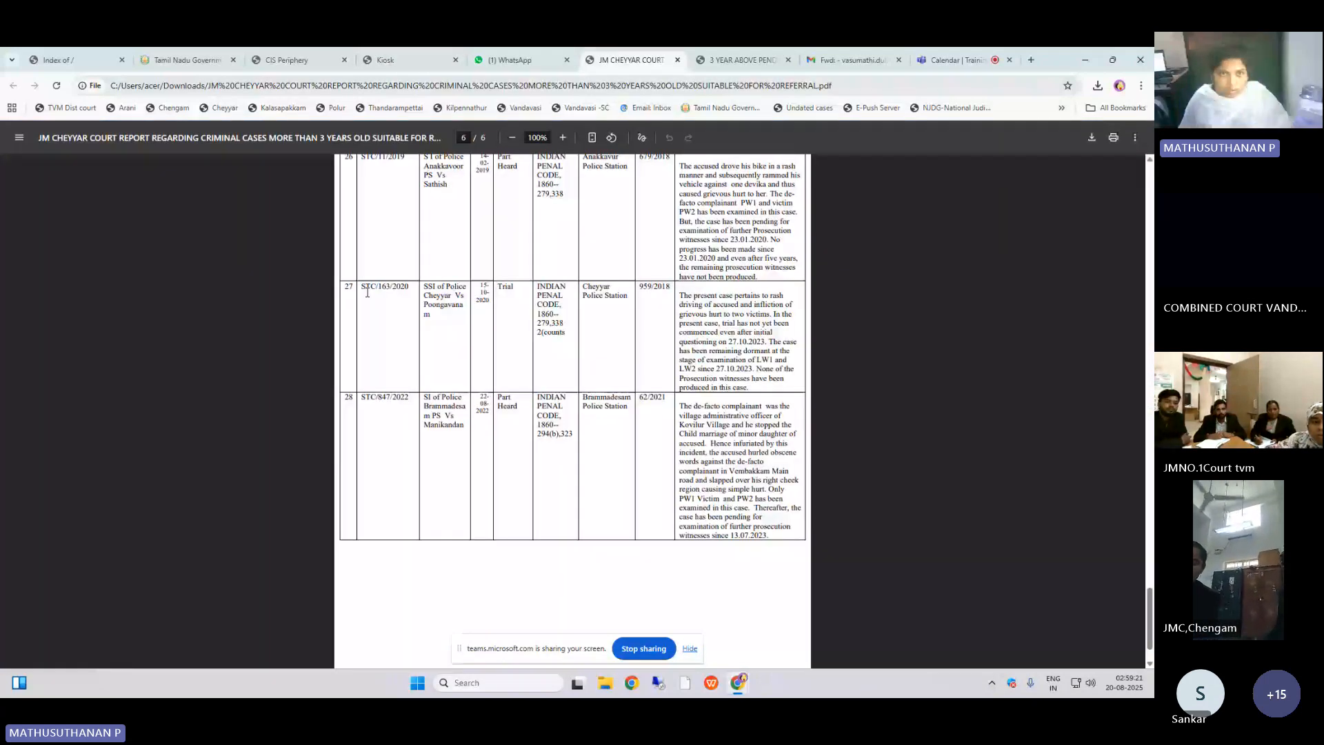
click(322, 61)
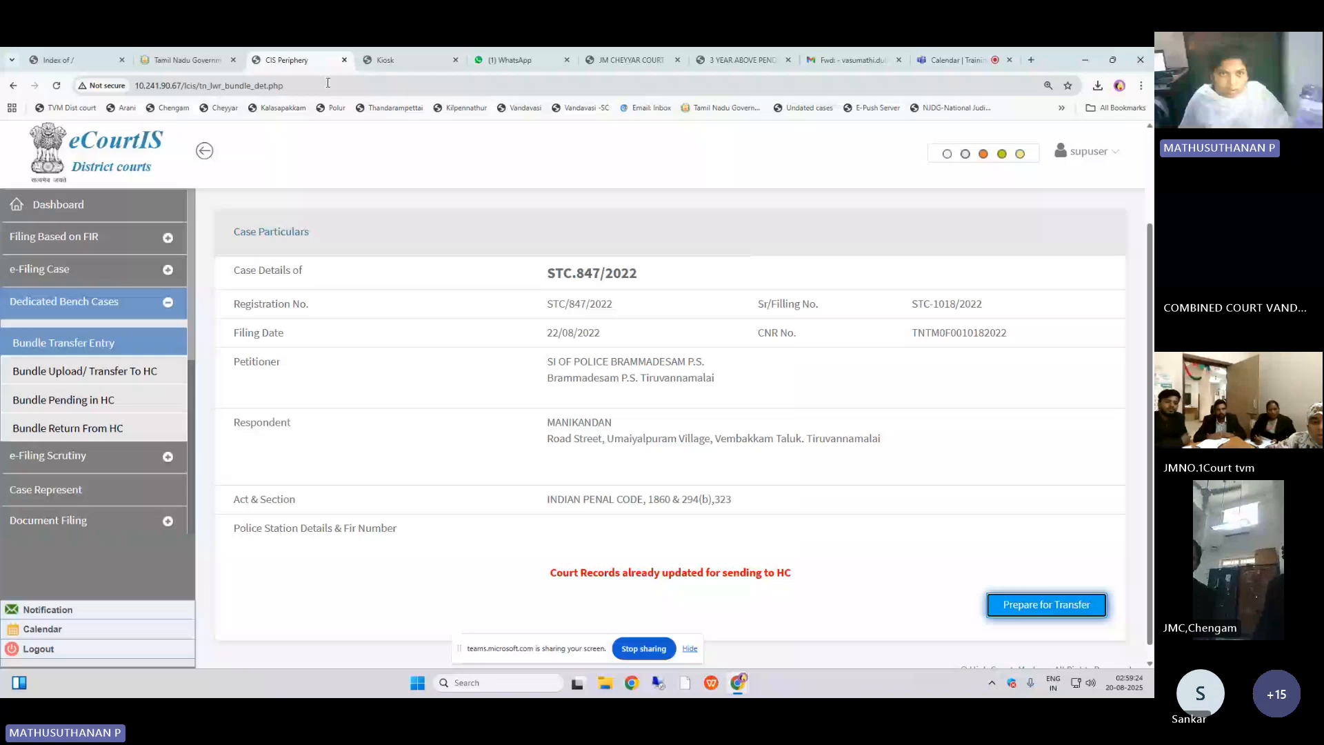
click(385, 60)
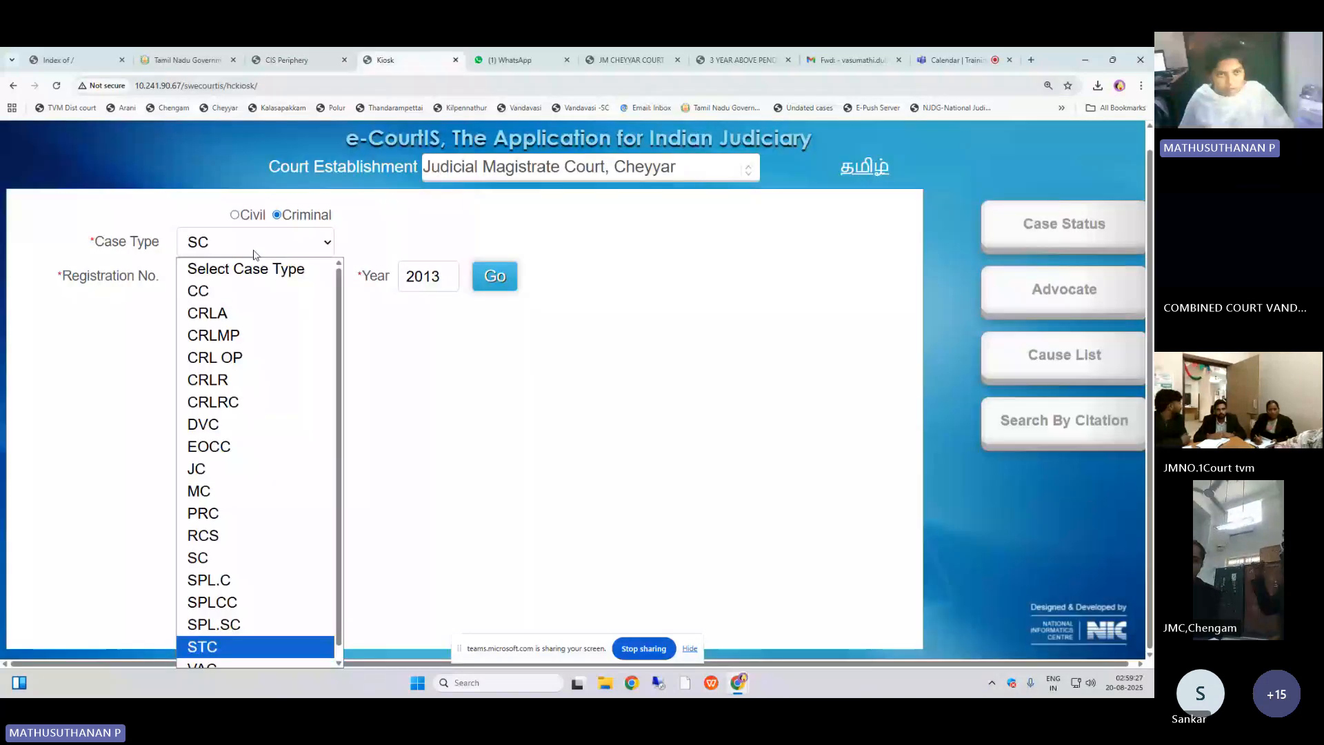
click(215, 647)
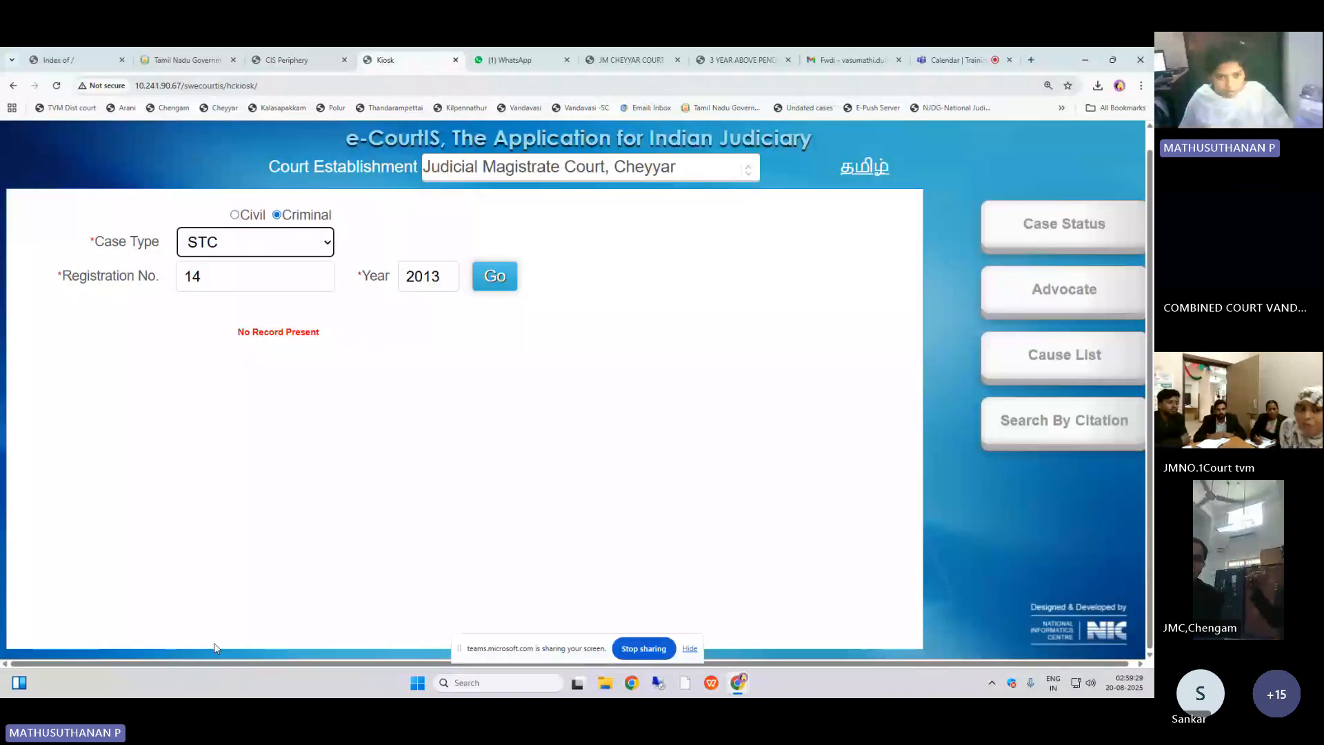
click(245, 282)
key(BackSpace)
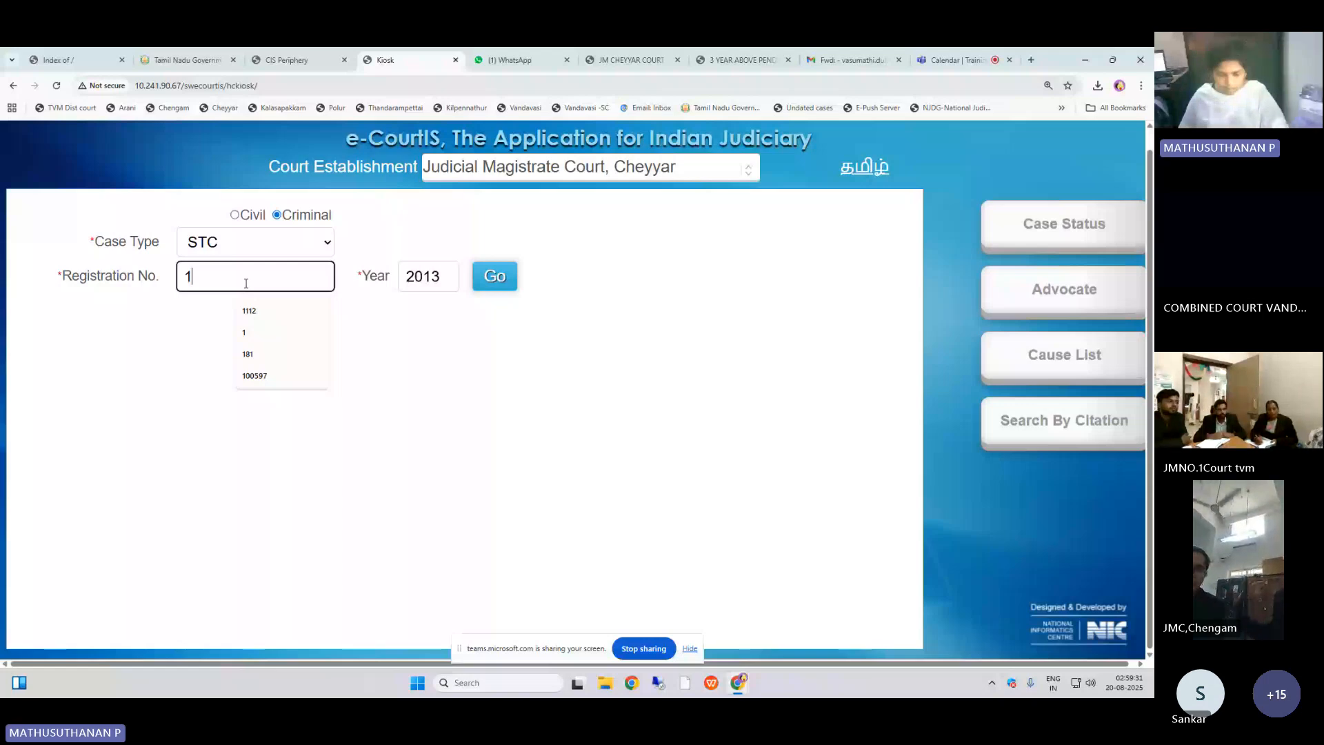
text(63)
click(434, 279)
key(BackSpace)
key(BackSpace)
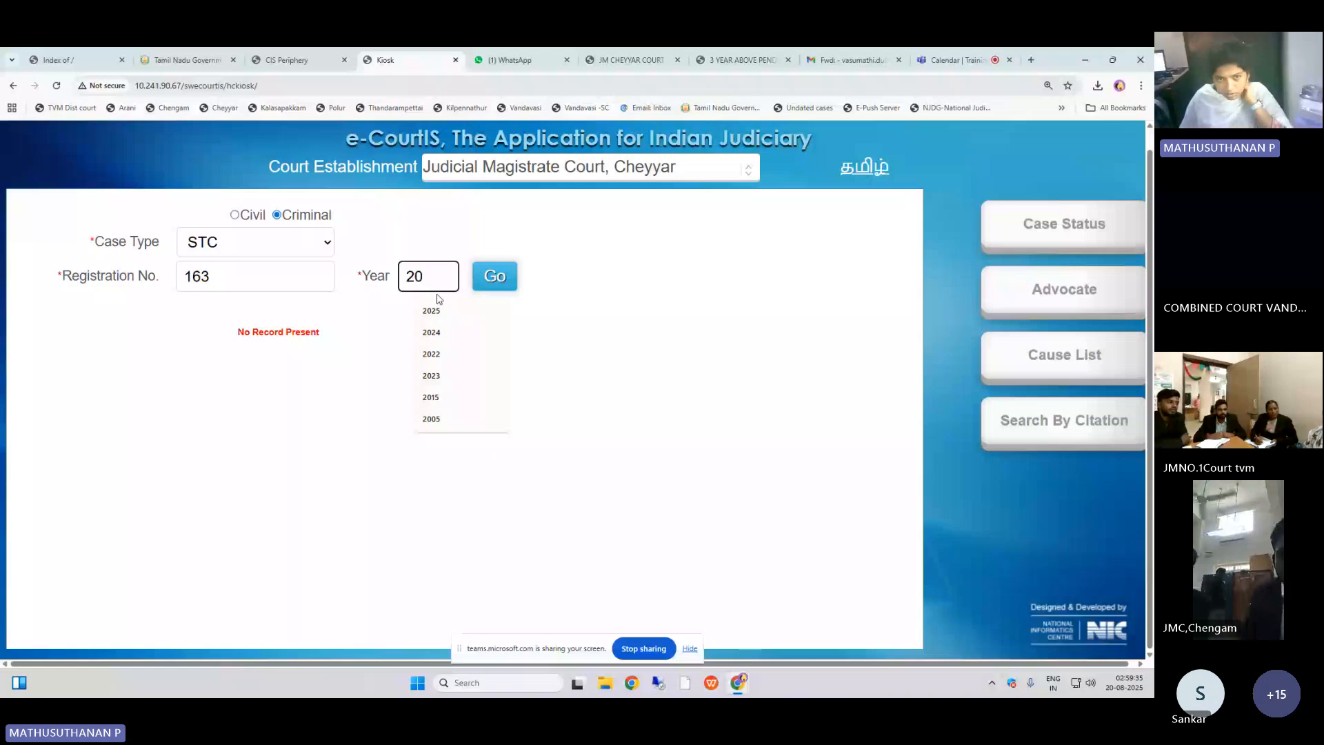
text(20)
click(475, 259)
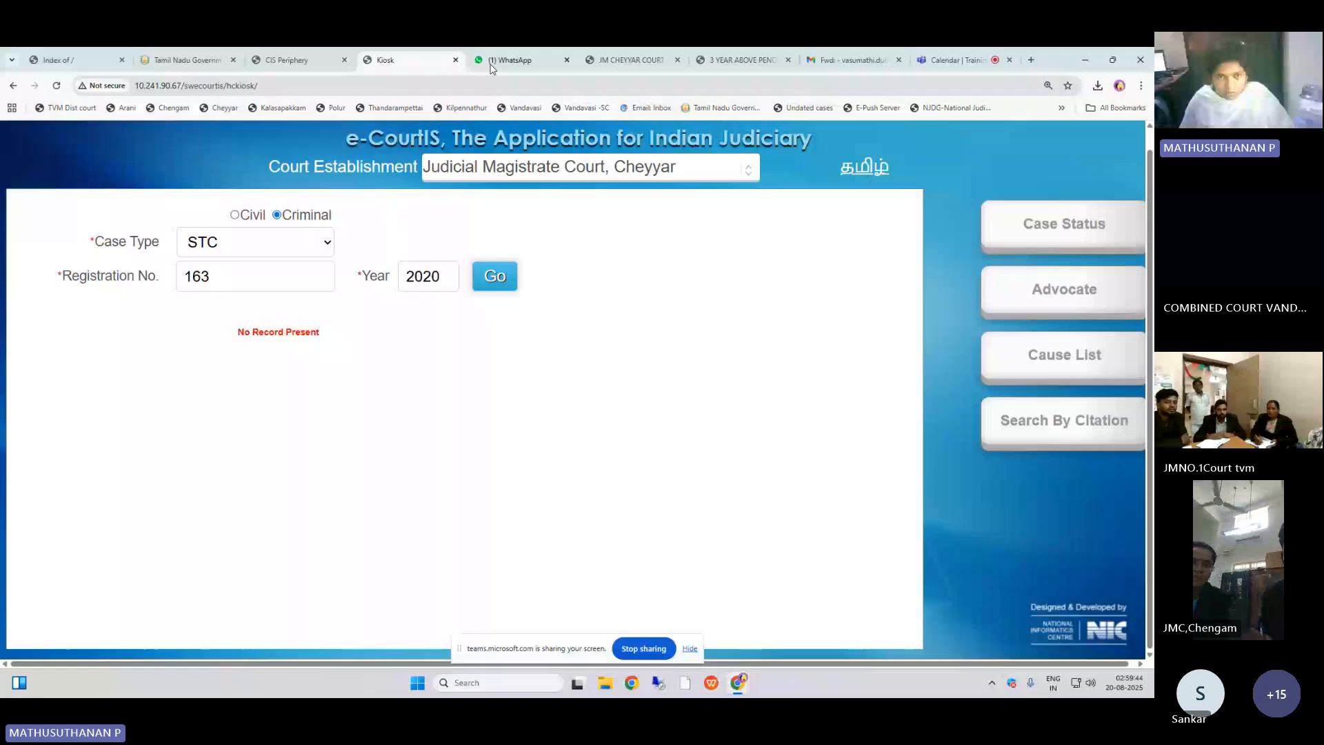
click(629, 60)
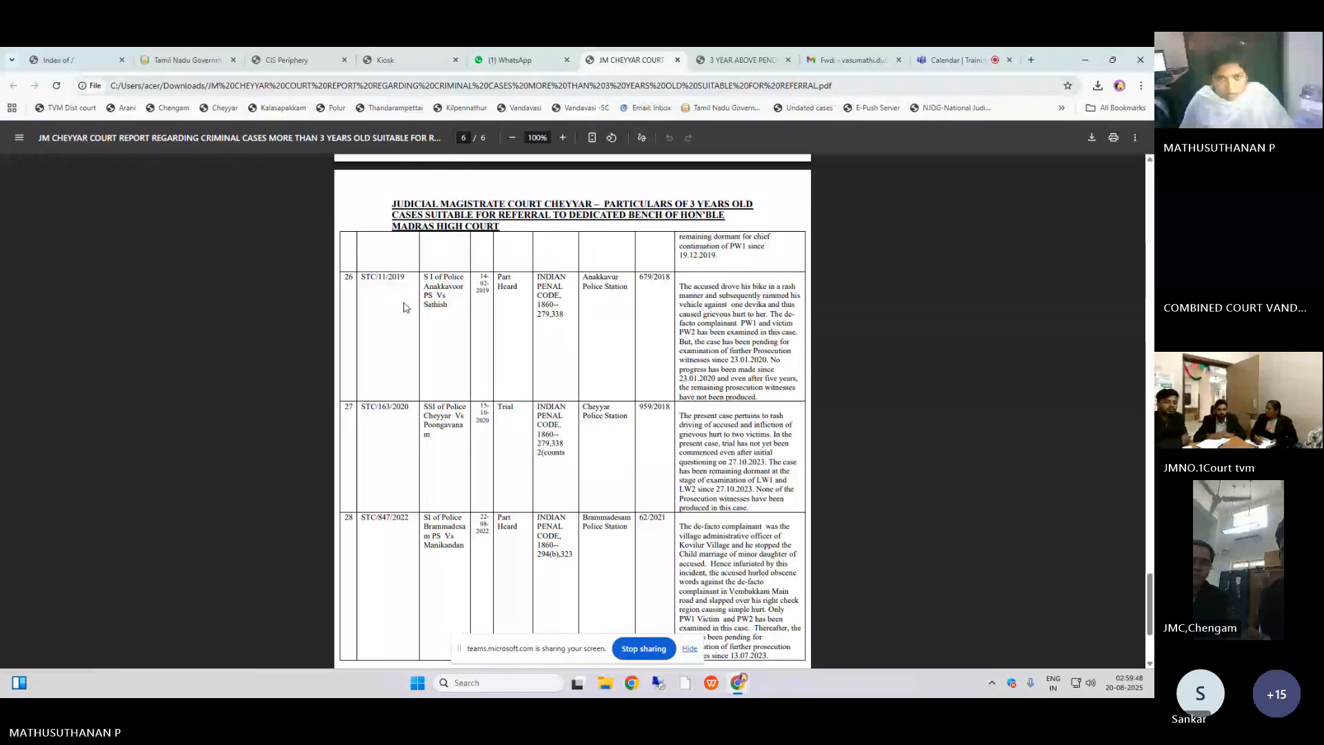
click(406, 60)
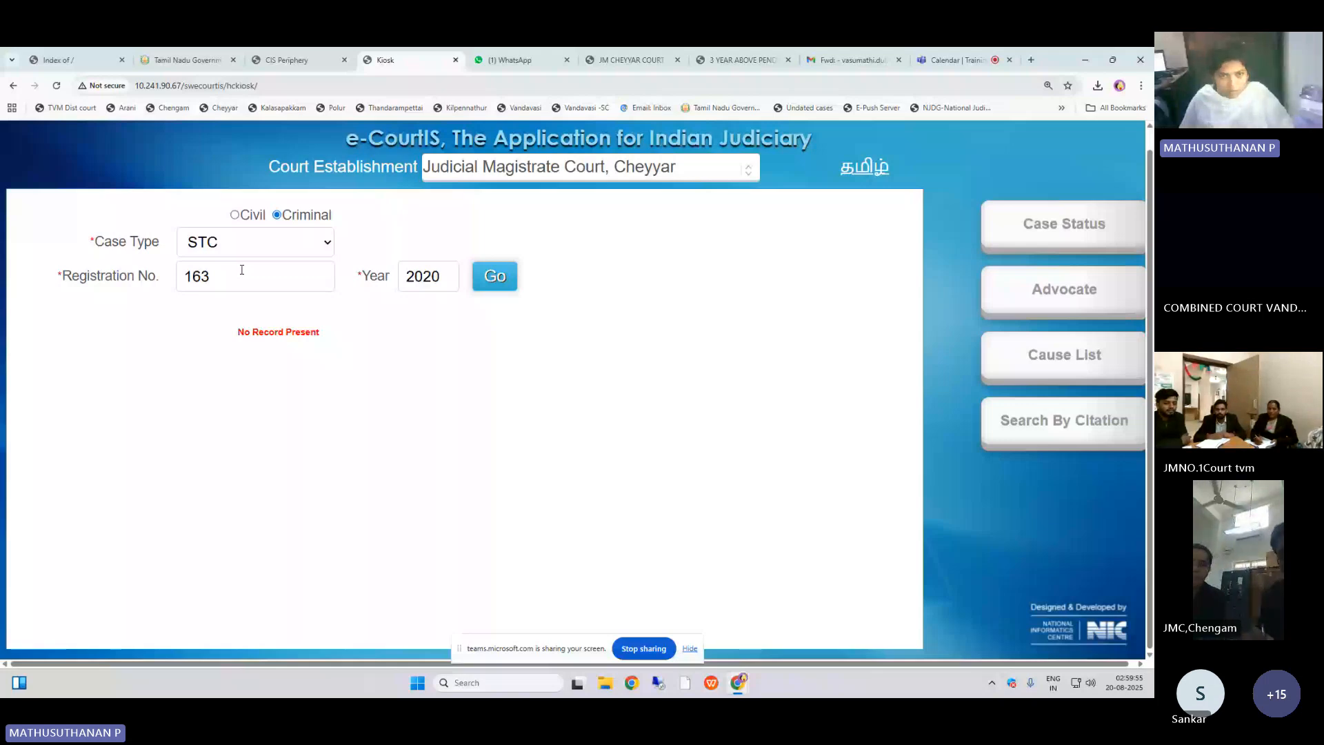
click(657, 54)
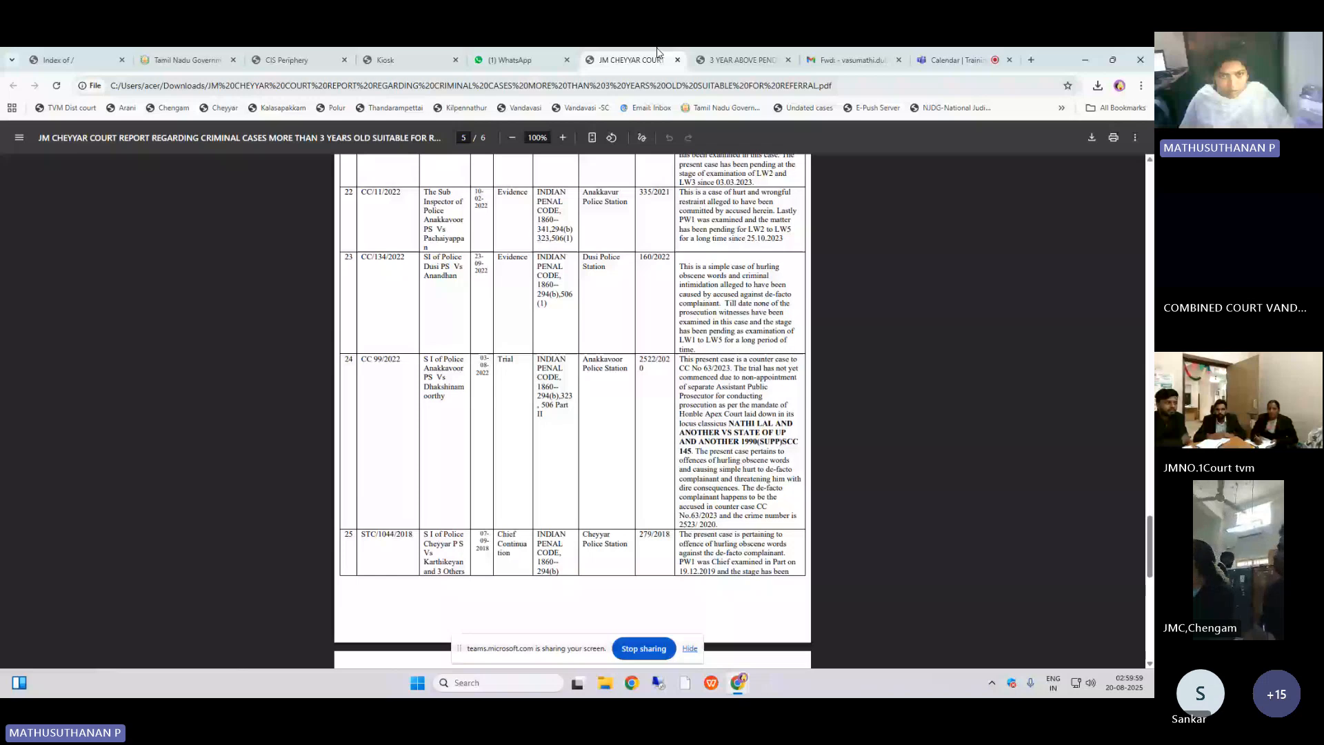
click(324, 57)
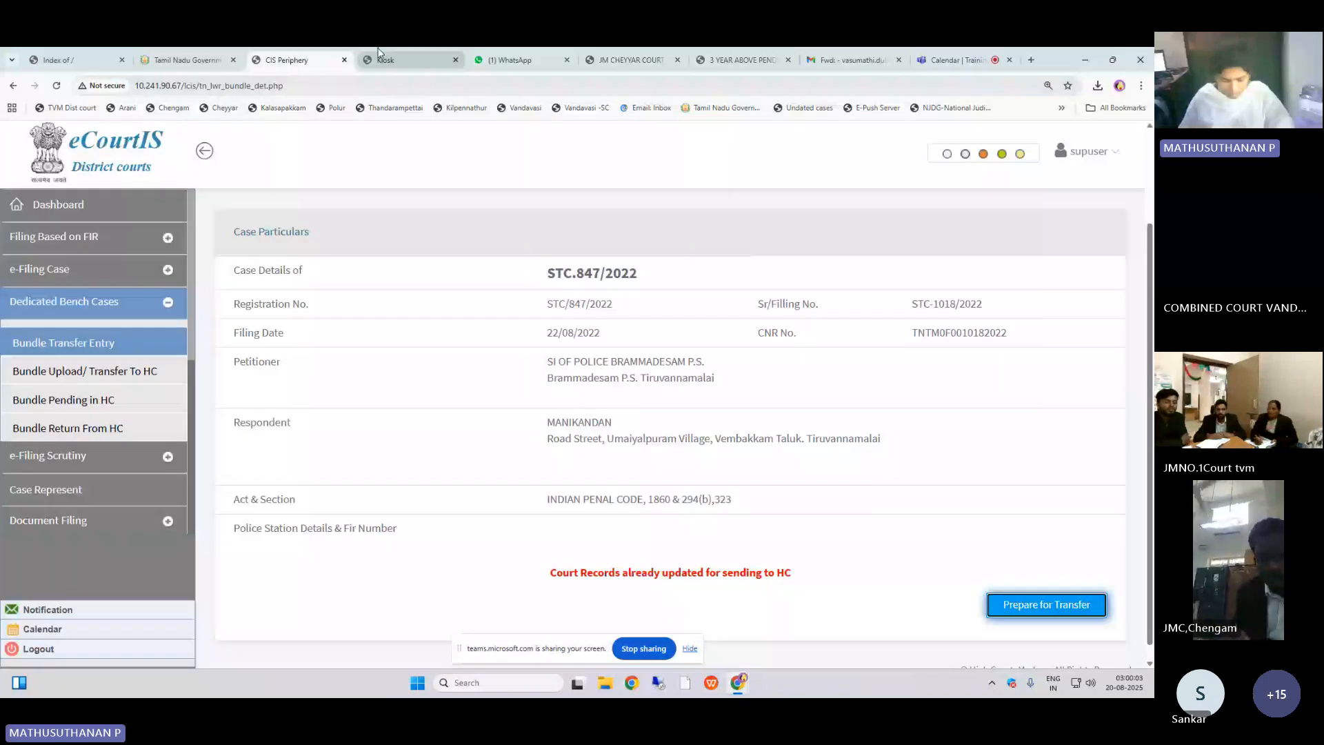
click(380, 59)
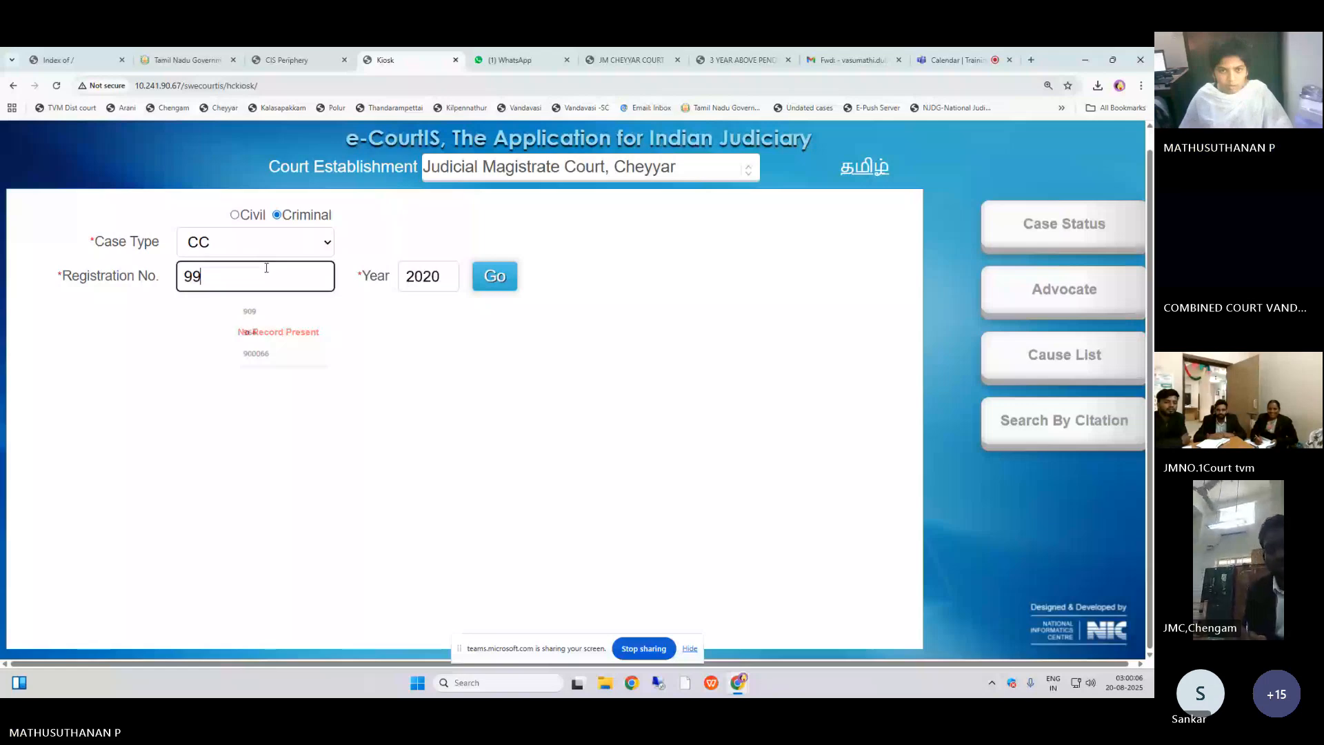
key(Tab)
text(2022)
click(497, 266)
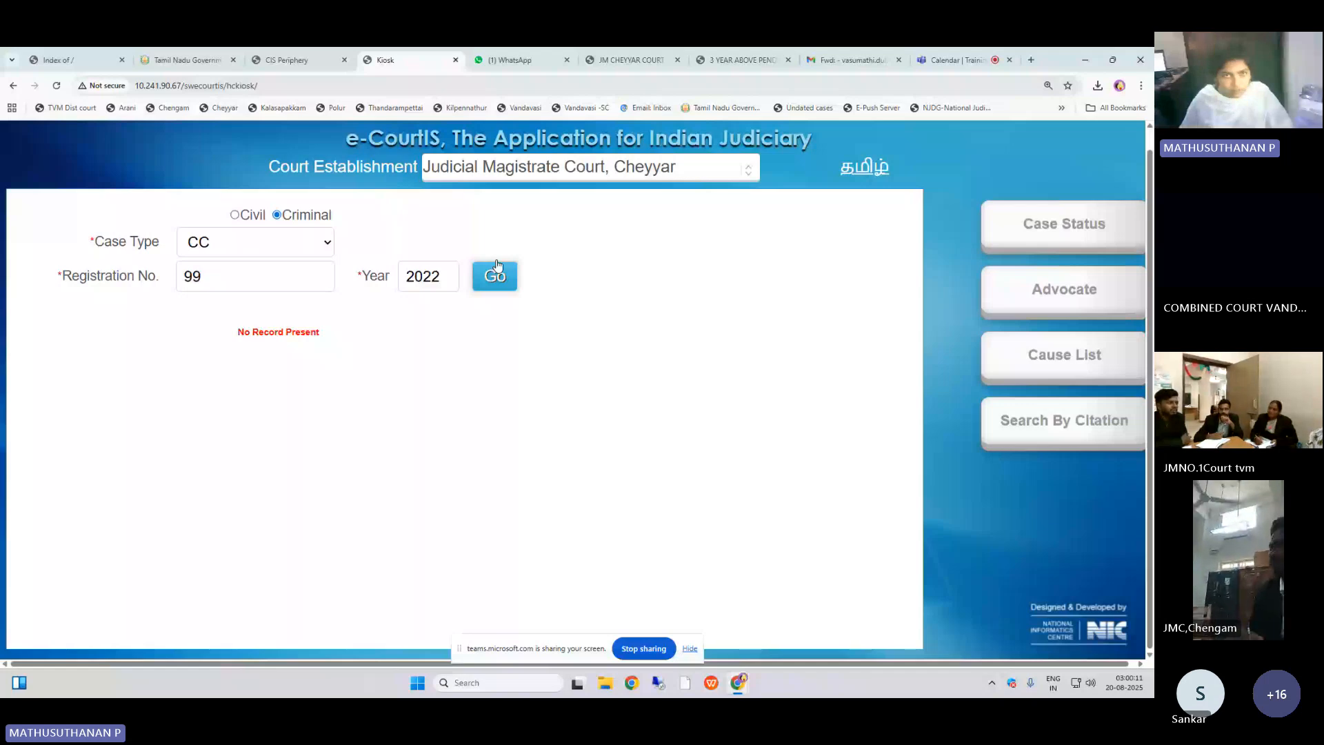
click(629, 60)
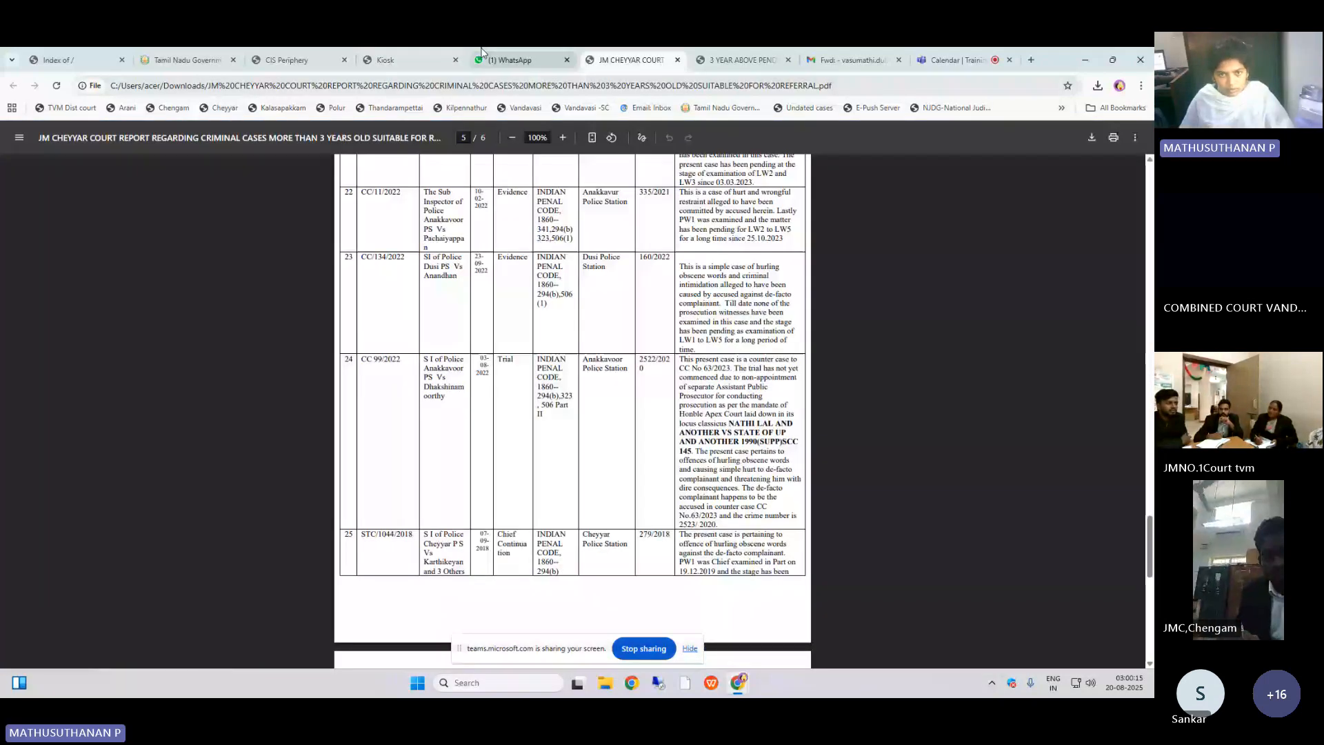
click(414, 60)
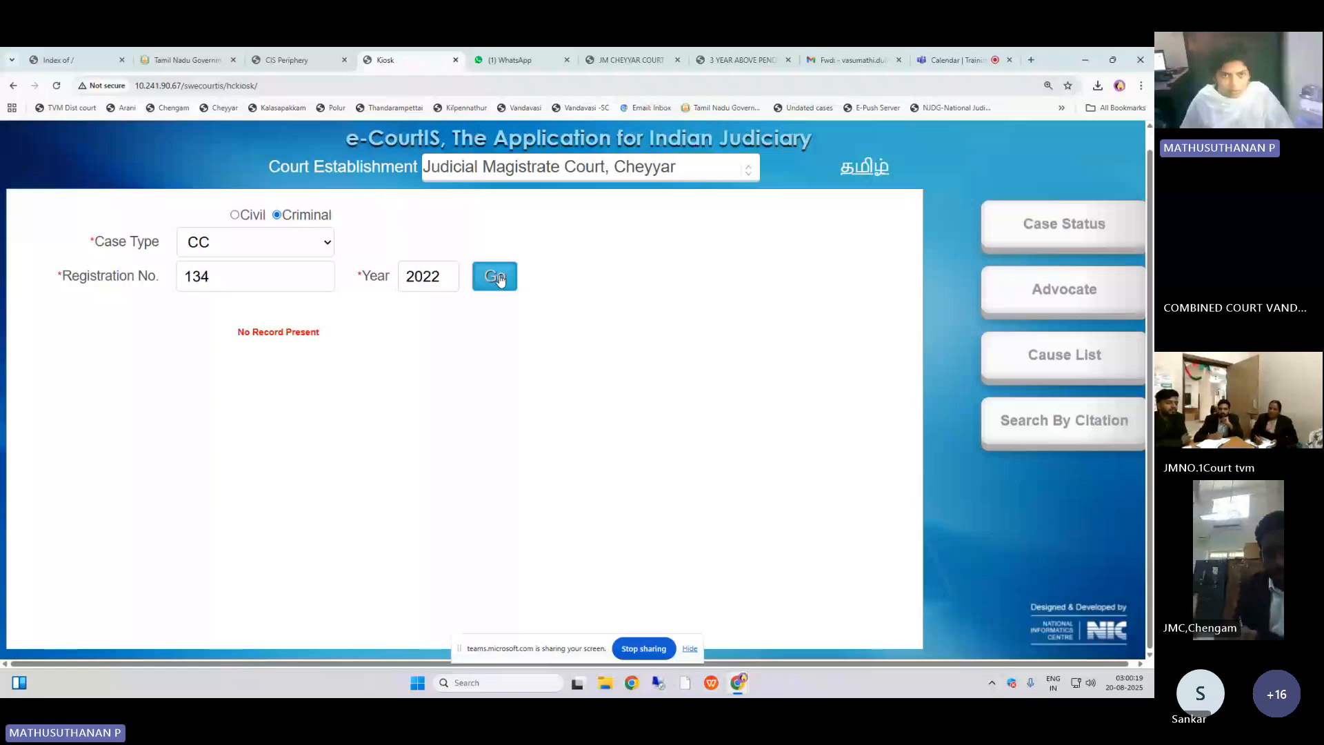
click(630, 60)
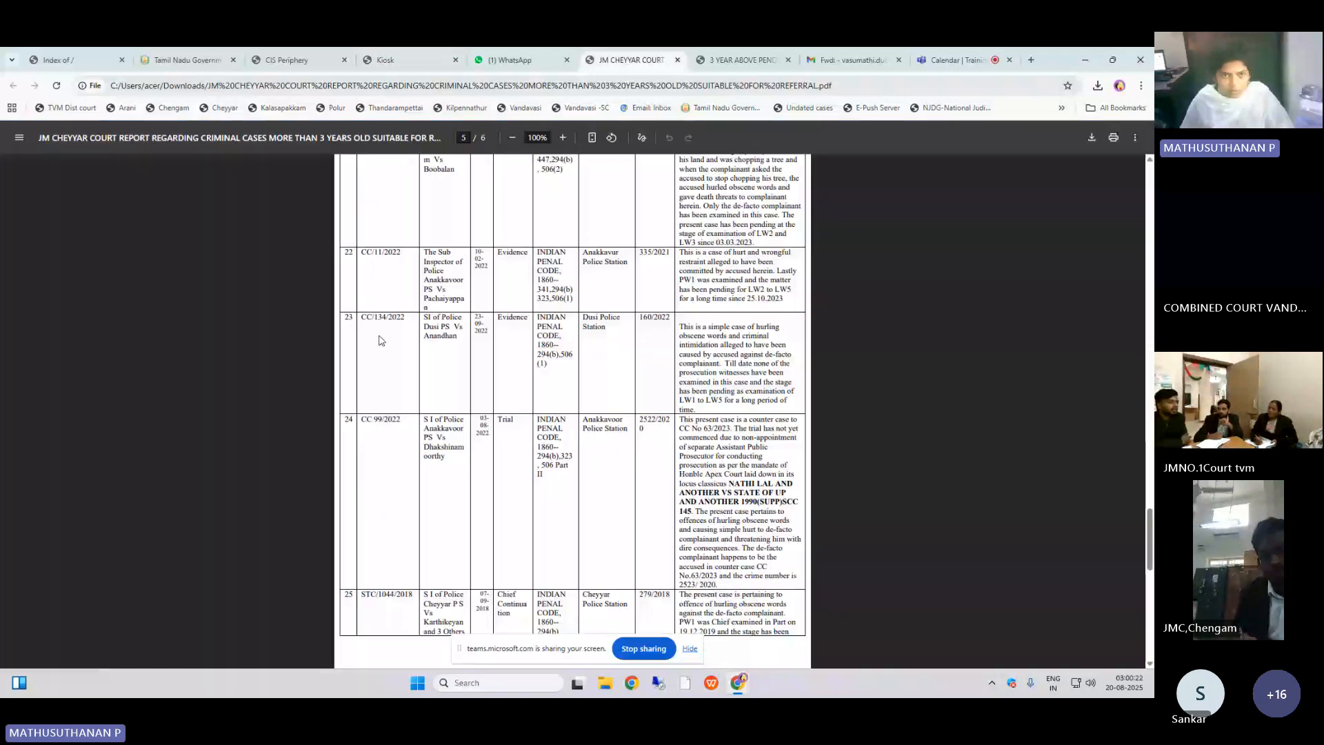
click(386, 60)
double_click(255, 283)
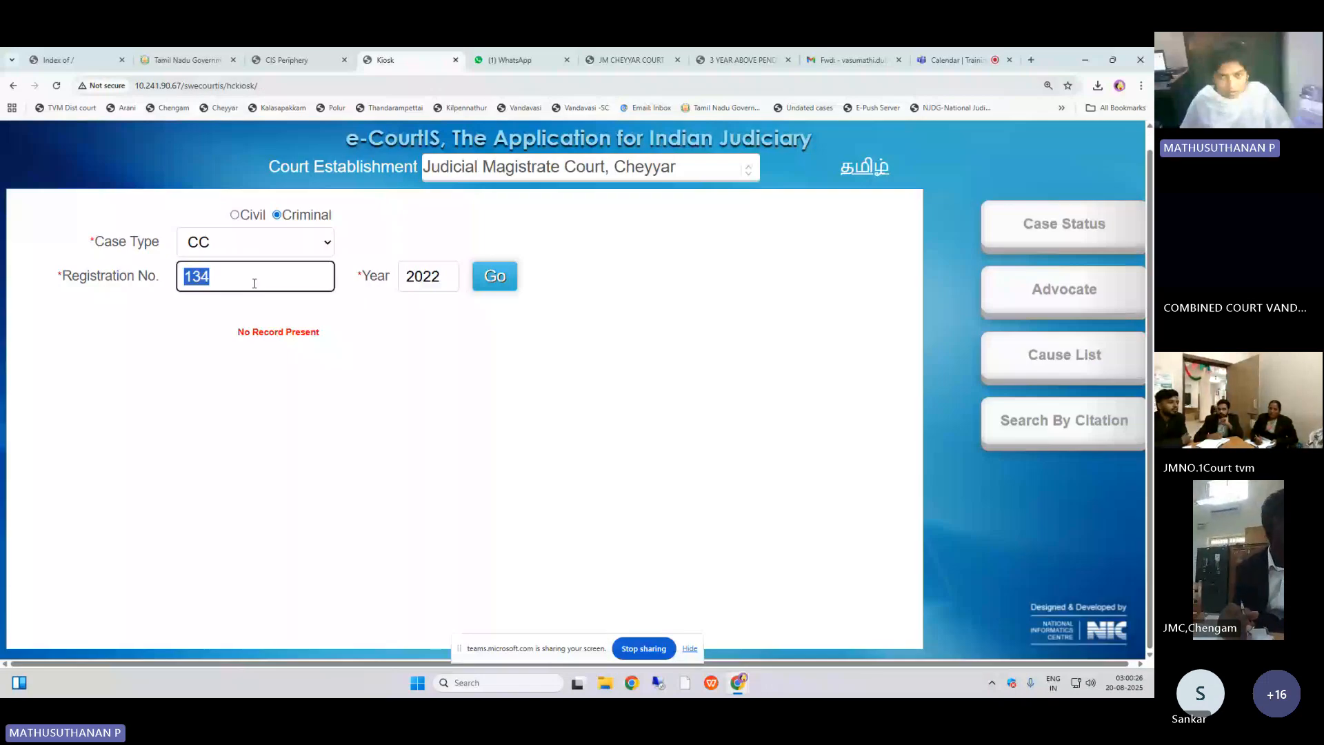
click(628, 60)
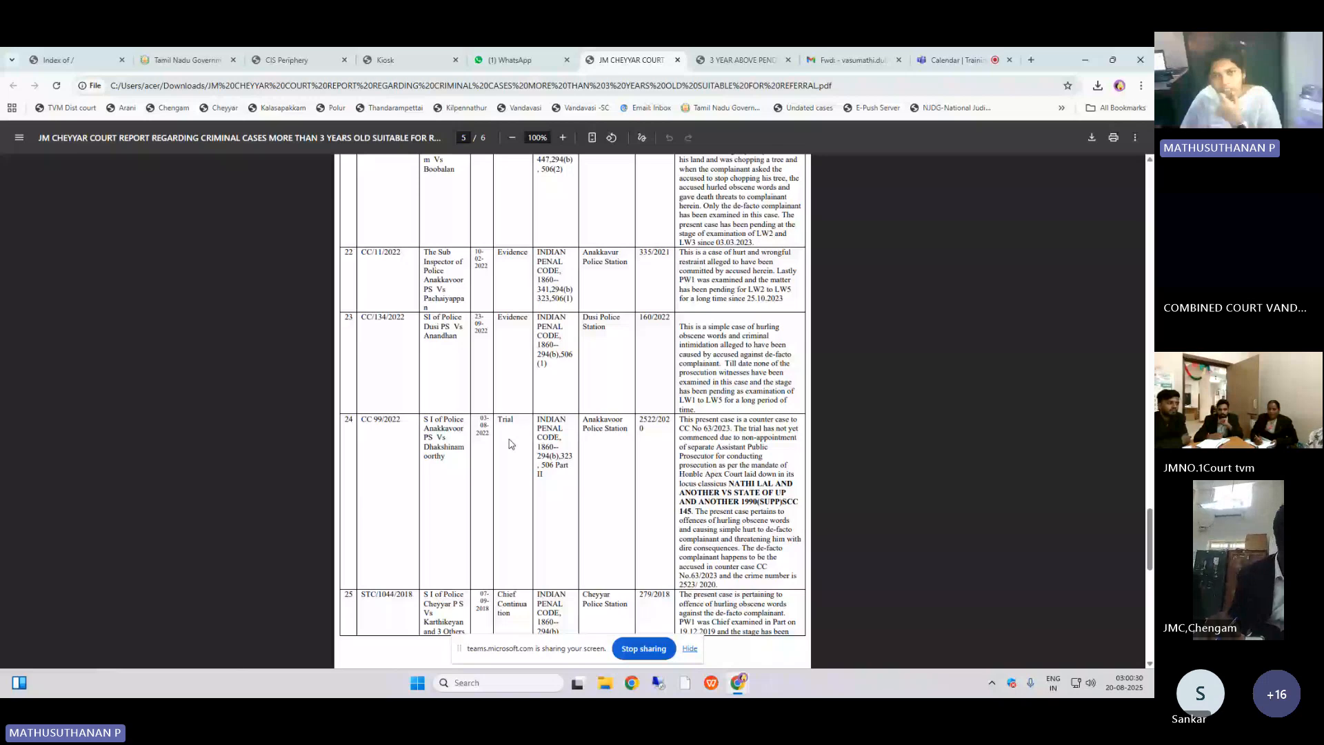
scroll(511, 443, down, 10)
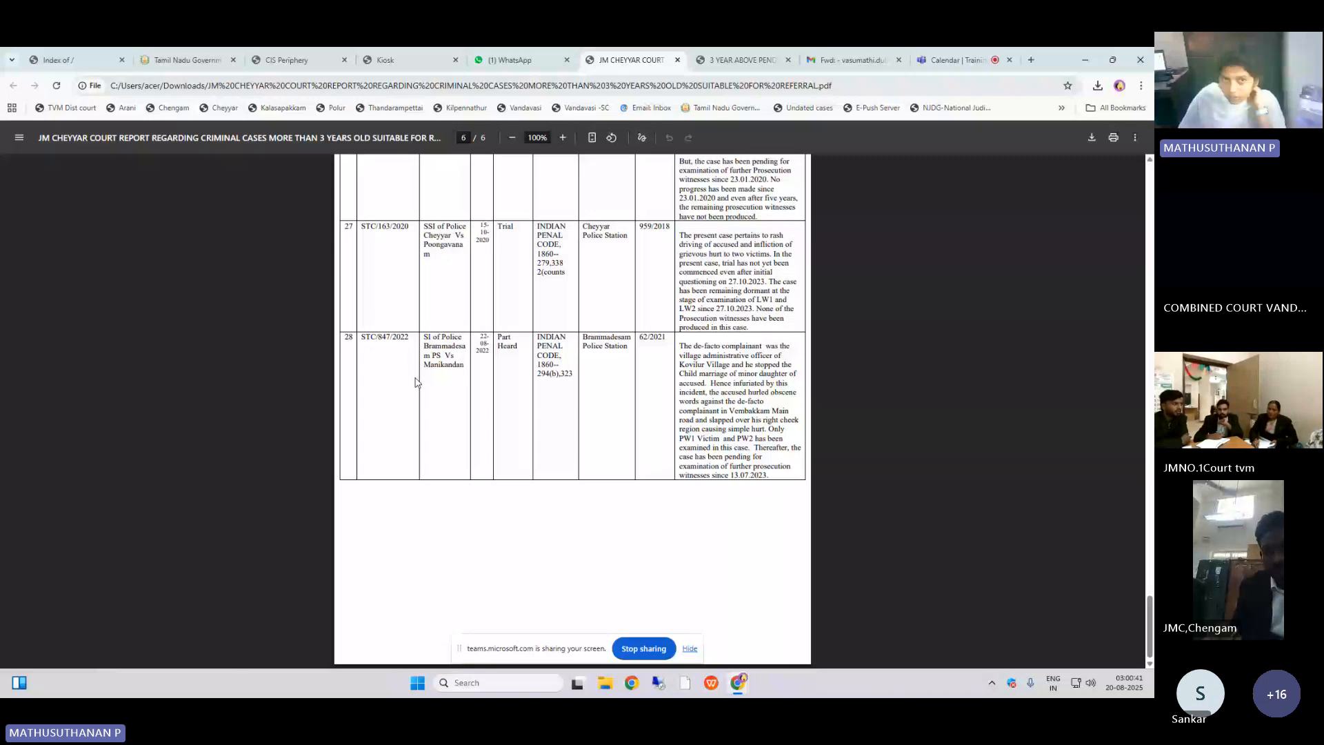
click(289, 60)
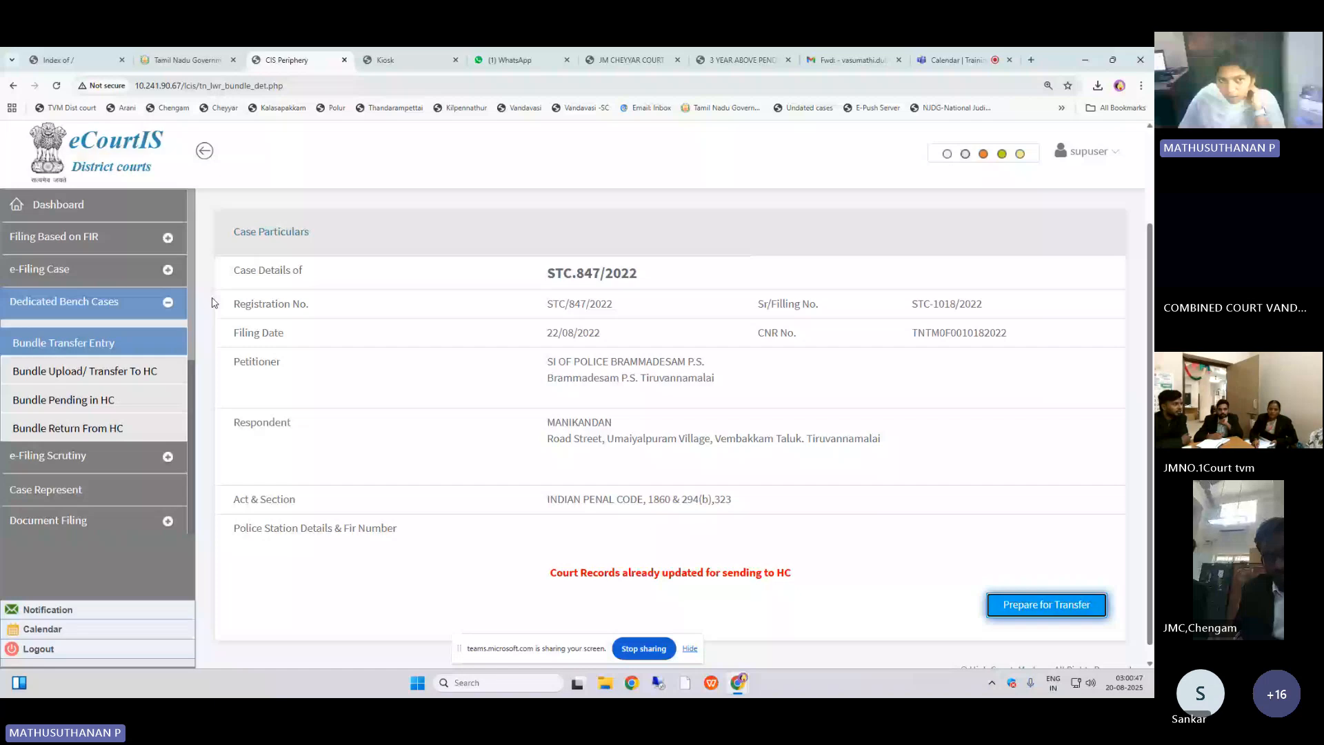
click(148, 370)
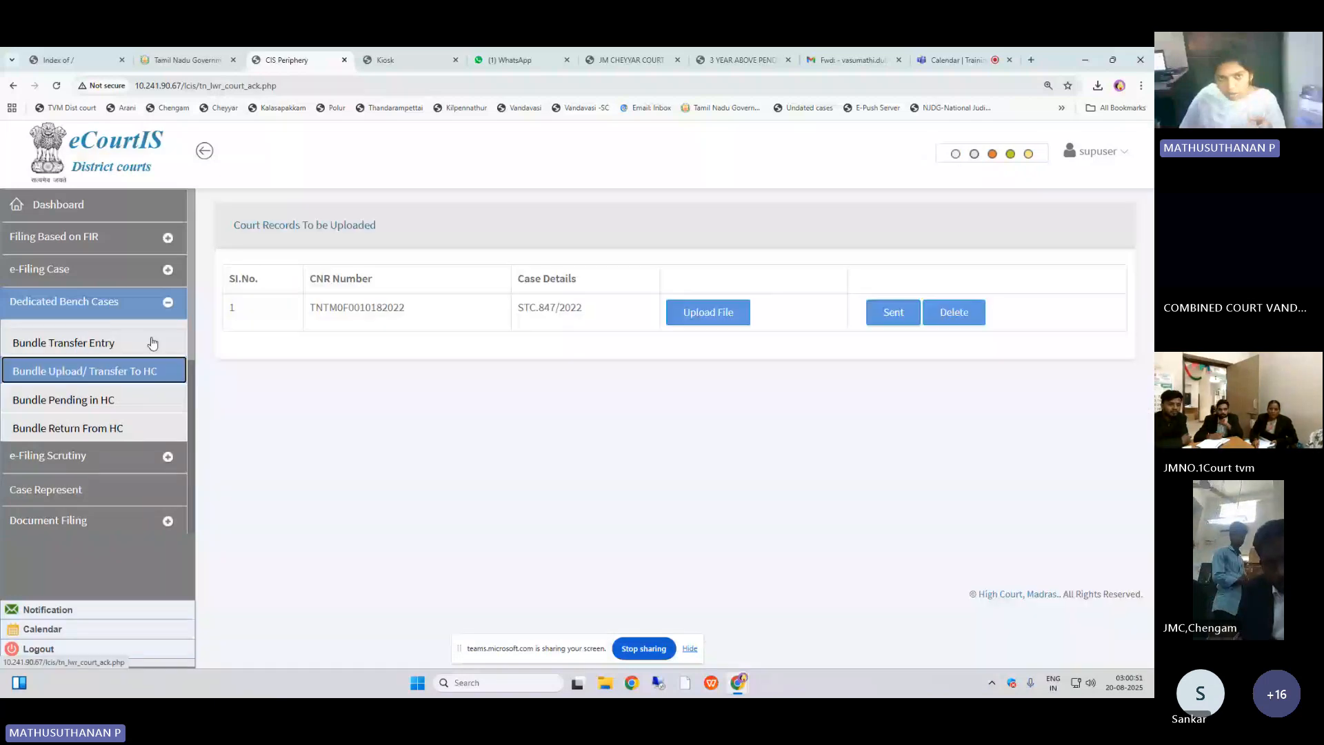
click(152, 343)
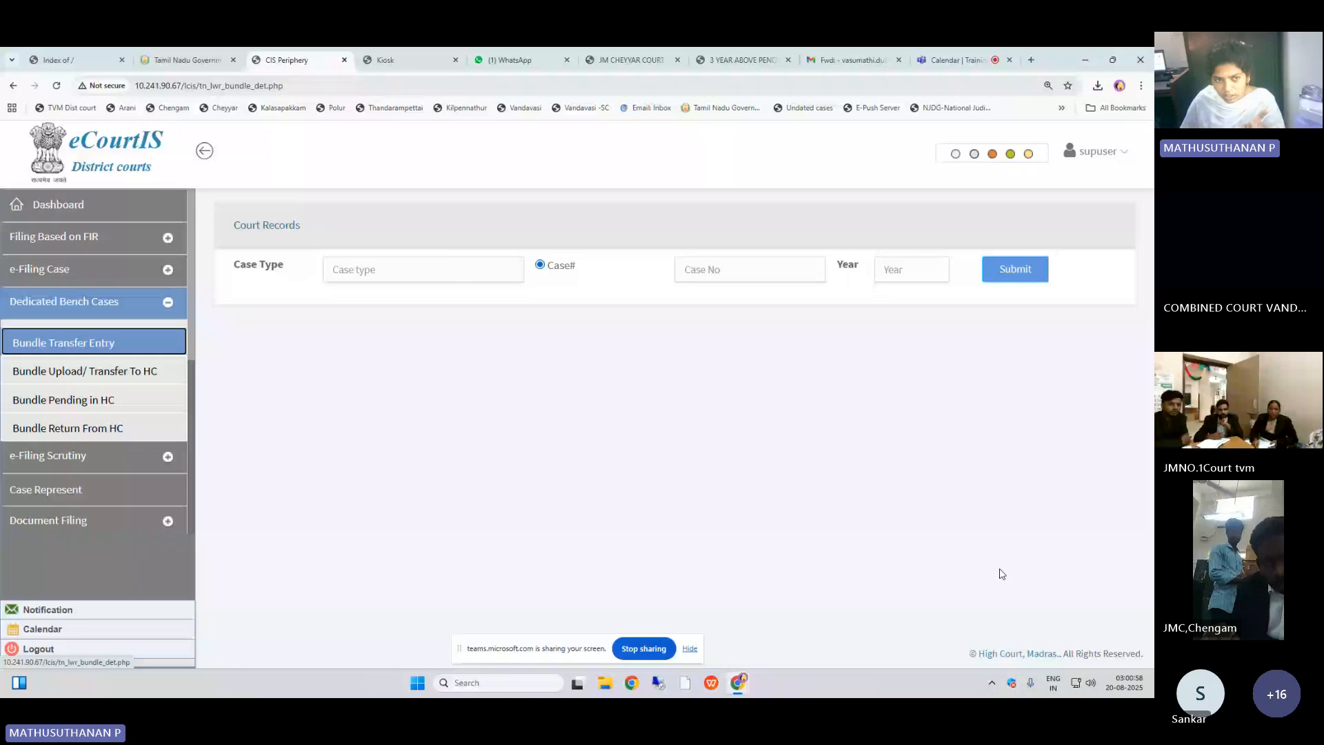
click(107, 379)
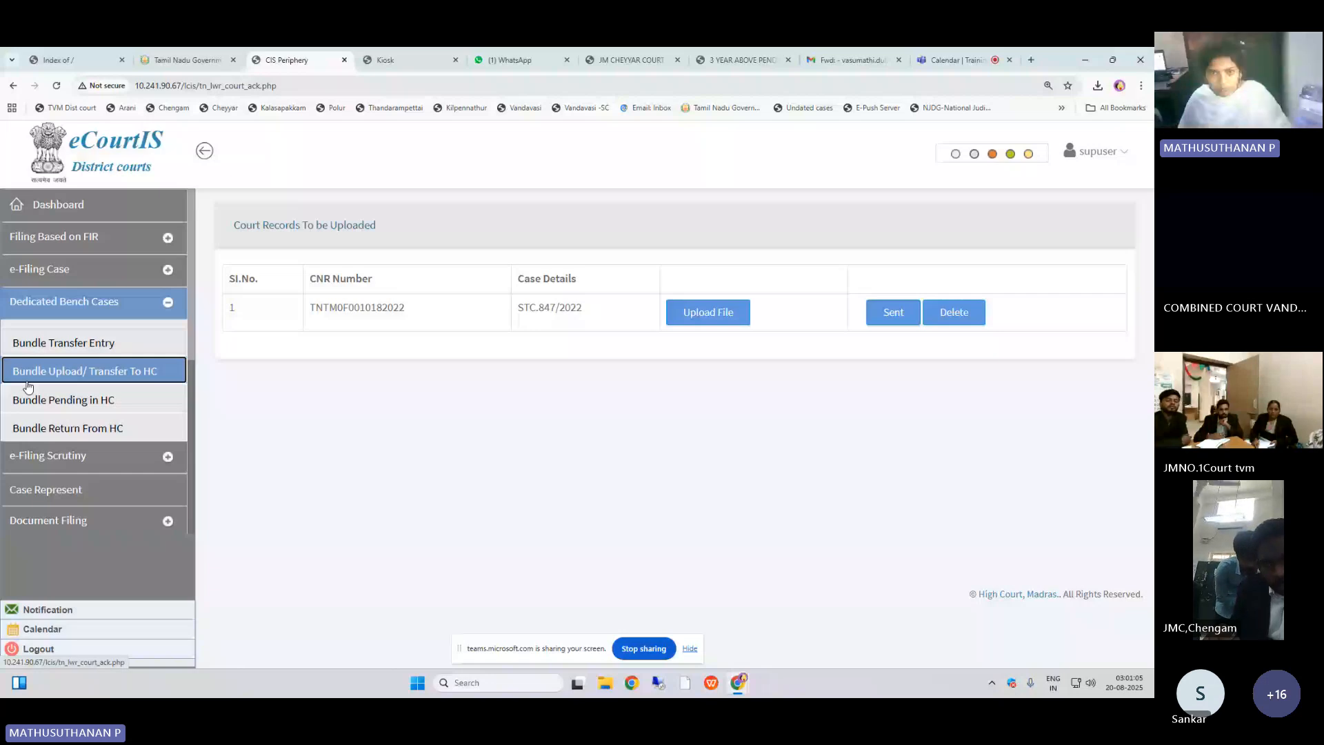
click(708, 311)
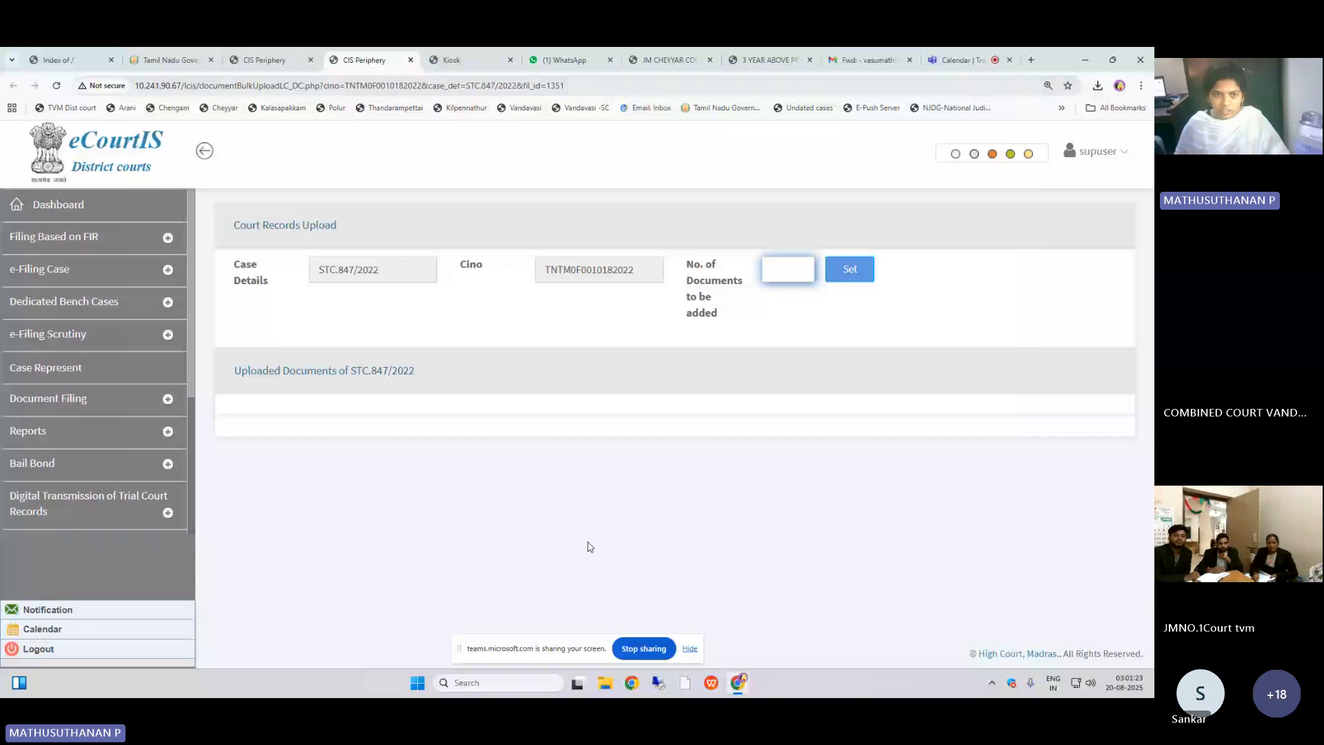
text(5)
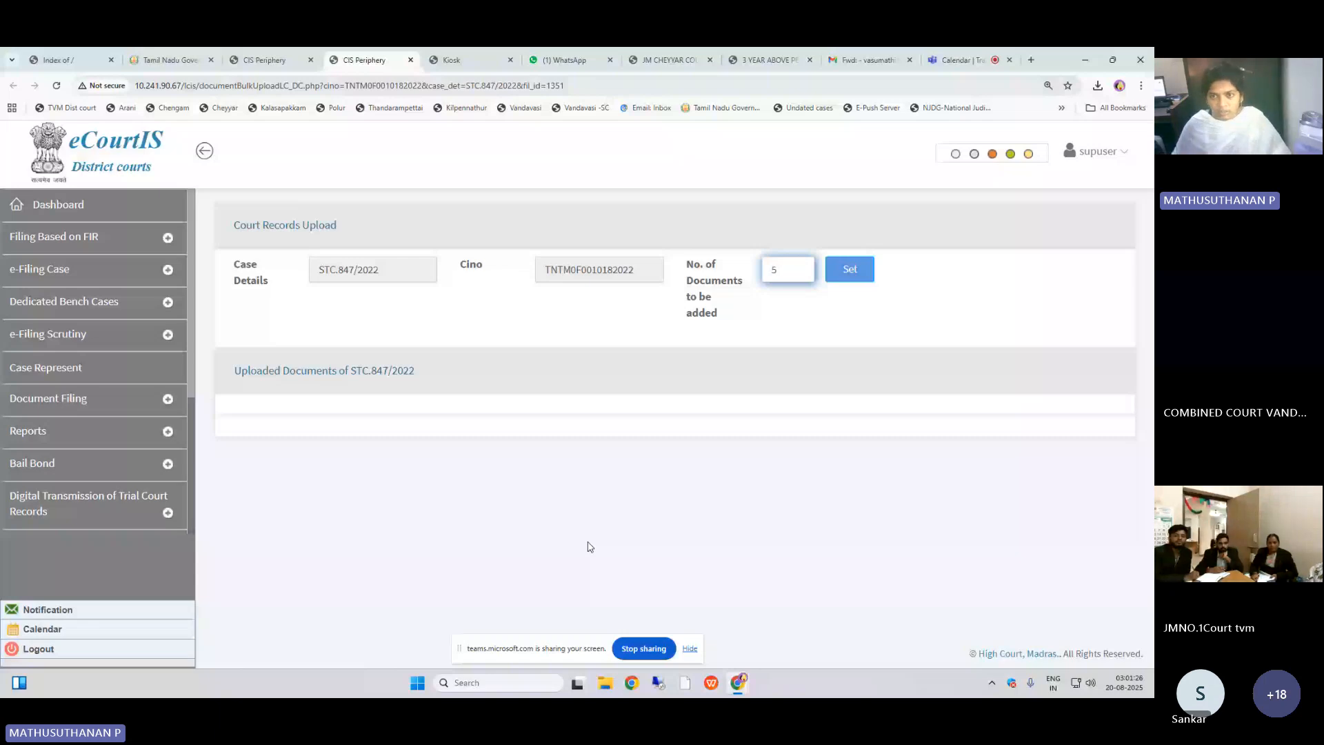
key(Tab)
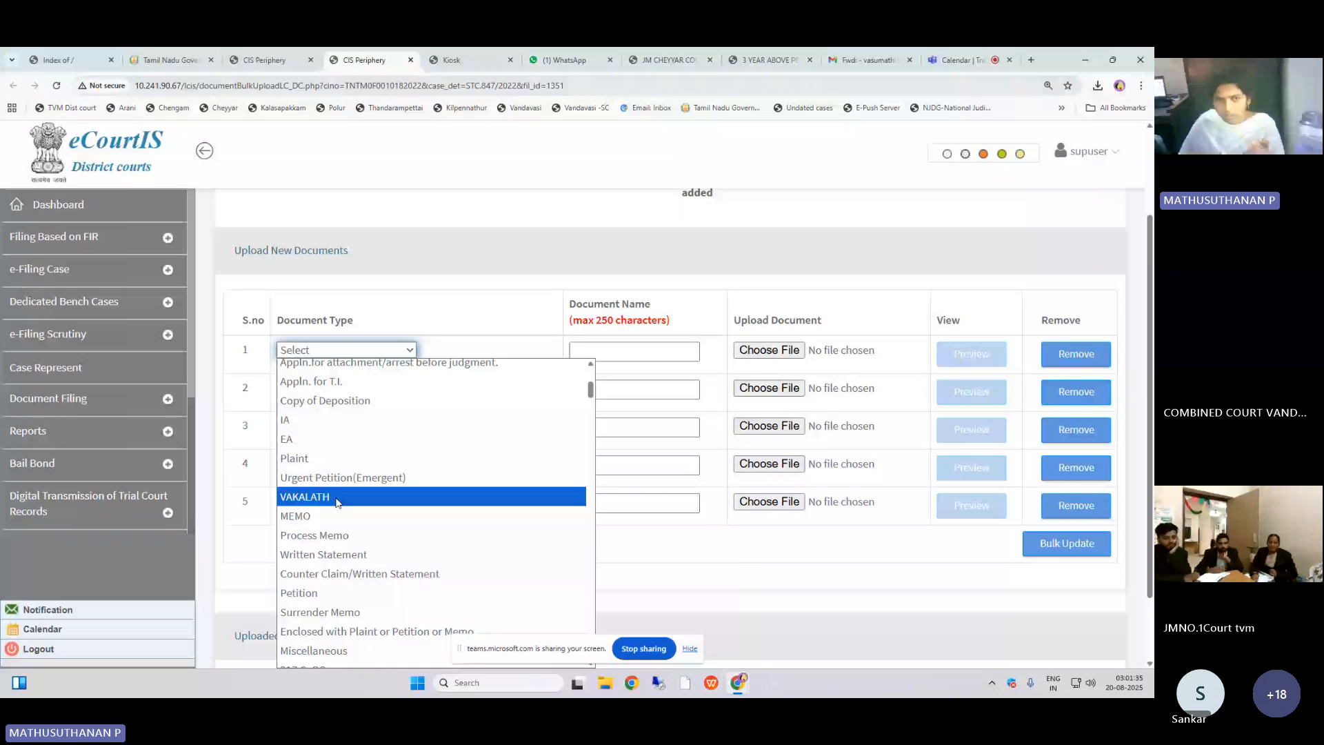
Step: Set the first document row to type Copy of Deposition, name it Copy of Deposition, and attach its scanned PDF
scroll(337, 501, up, 2)
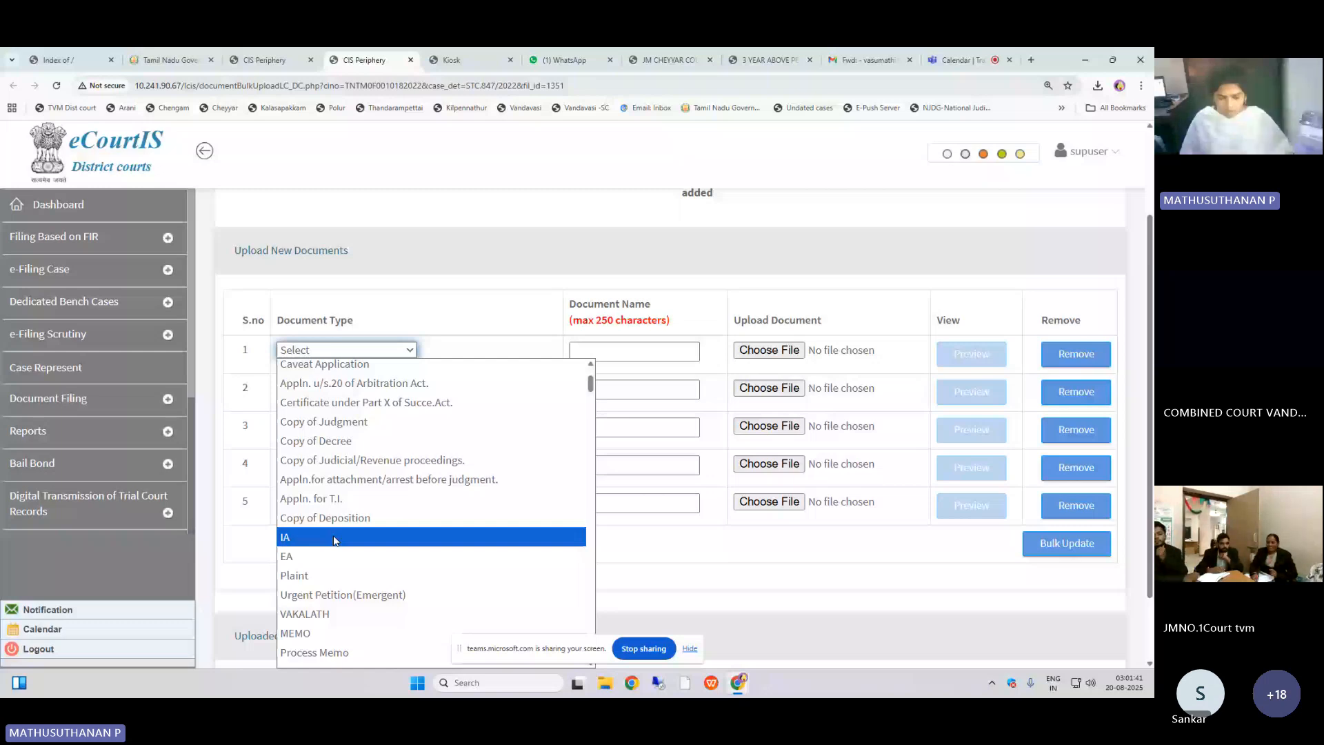
click(334, 518)
click(602, 358)
text(Copy)
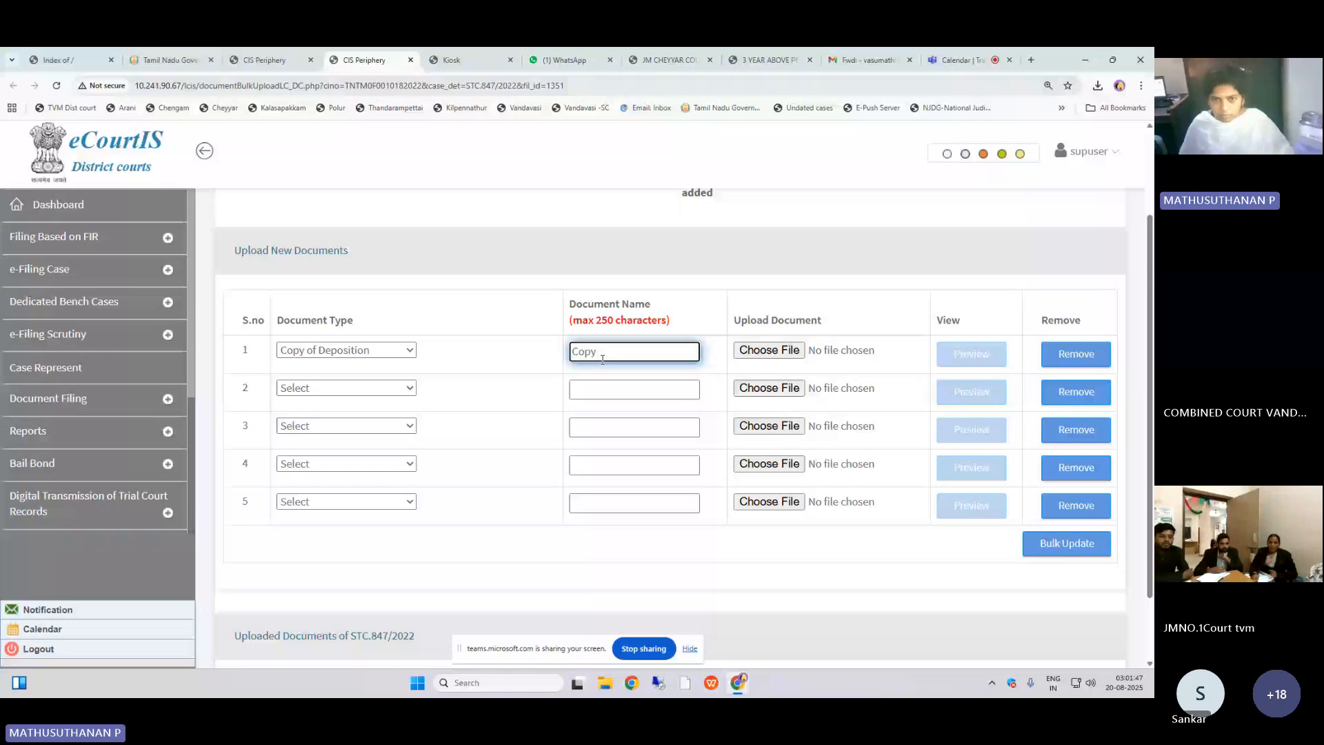
text(of Deposition)
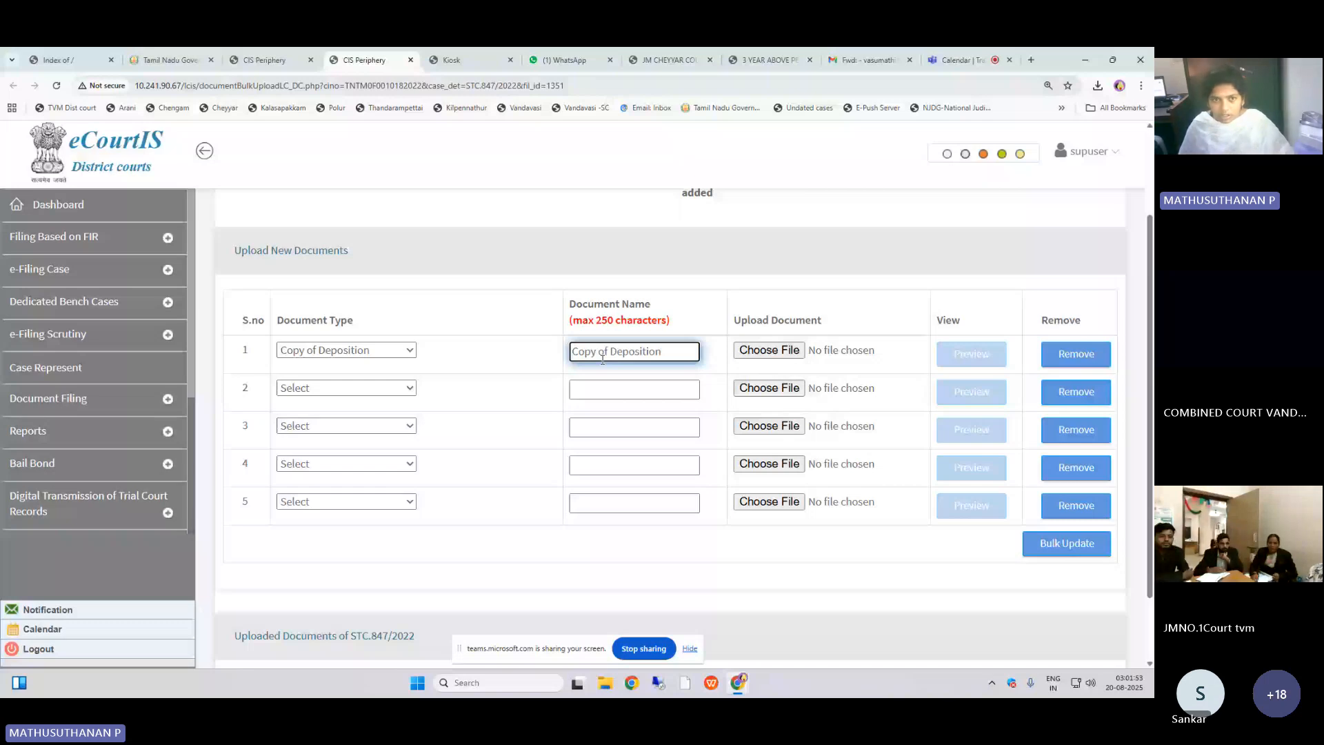
key(Tab)
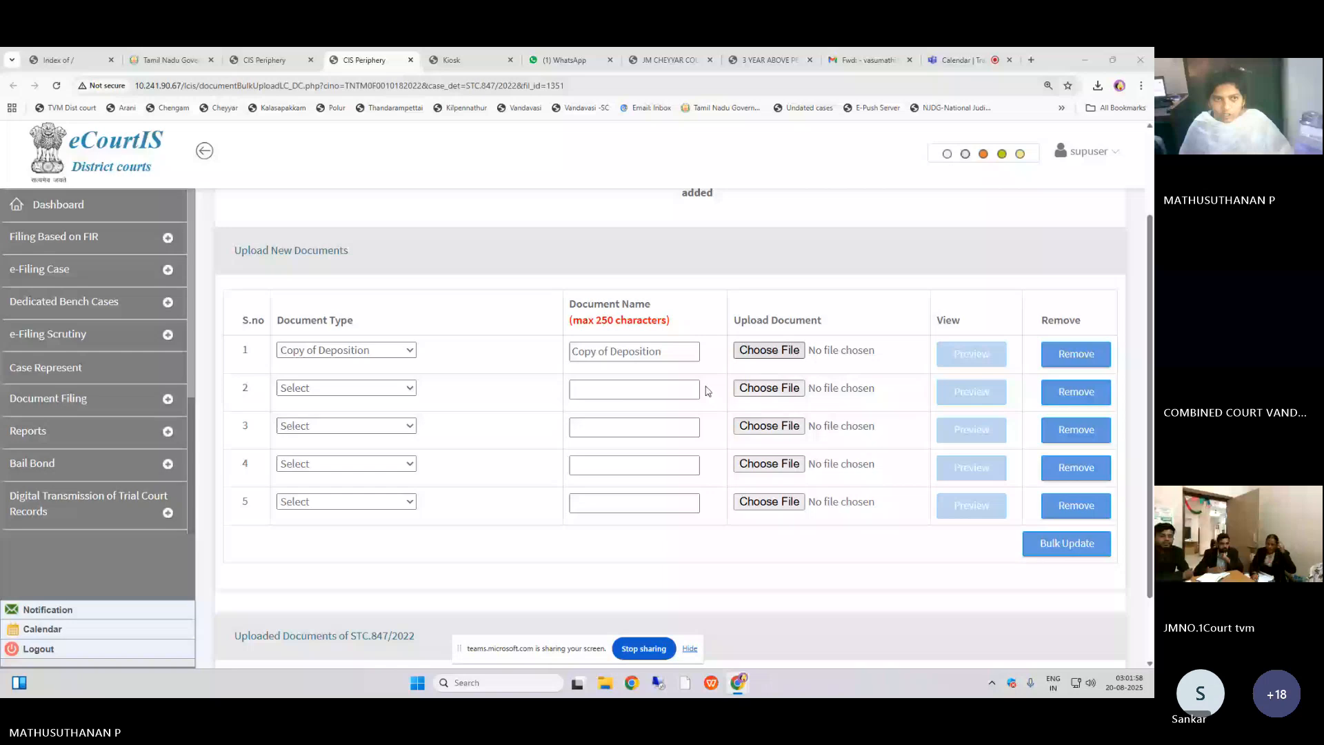
key(Return)
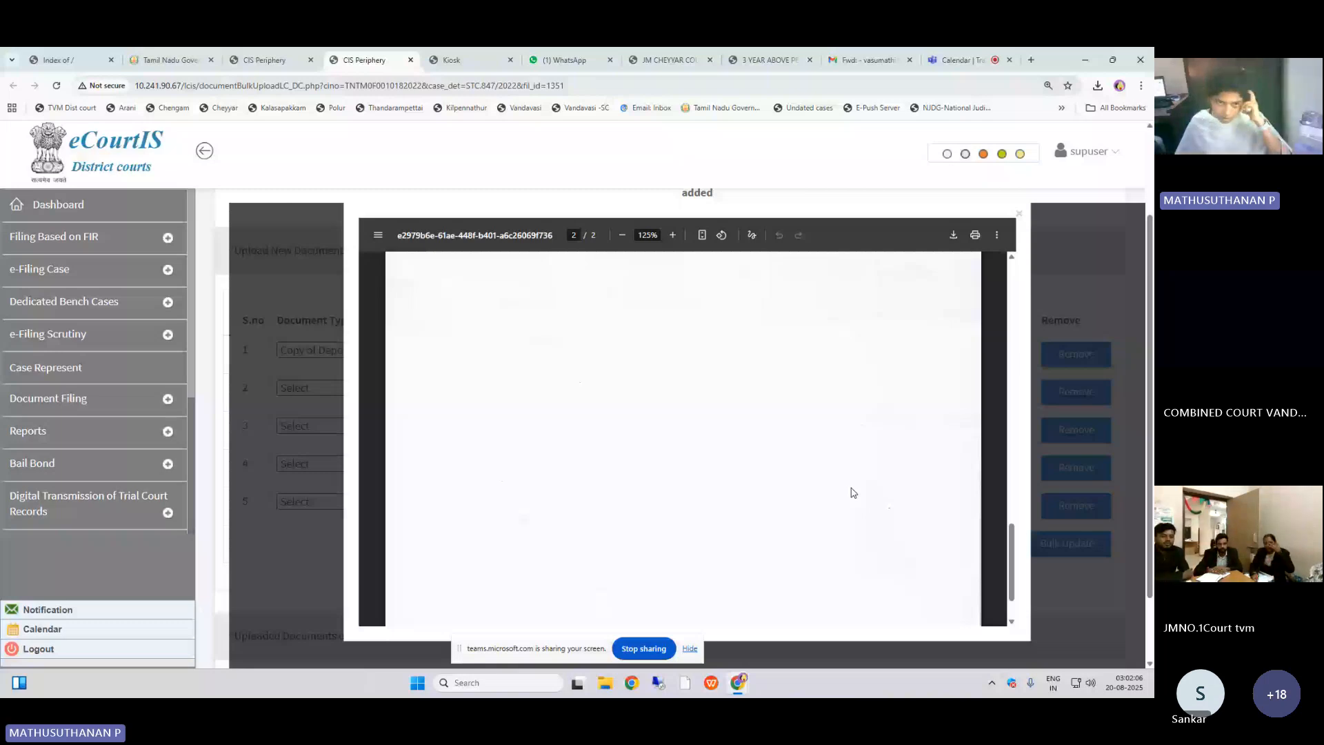
key(Escape)
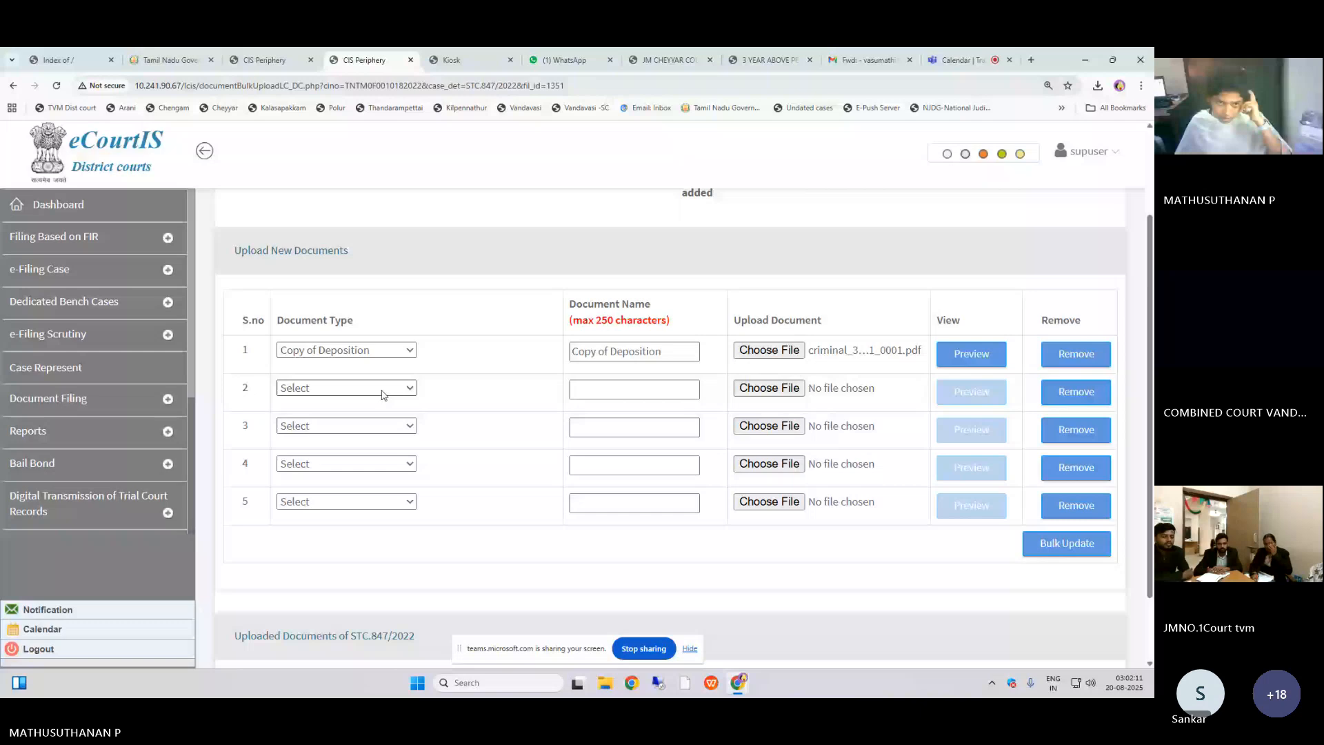
Step: Set the second row to type Vakilpatra named Vakilpatra, attach Memo_2025_0001, and submit both documents with Bulk Update
click(383, 394)
click(619, 389)
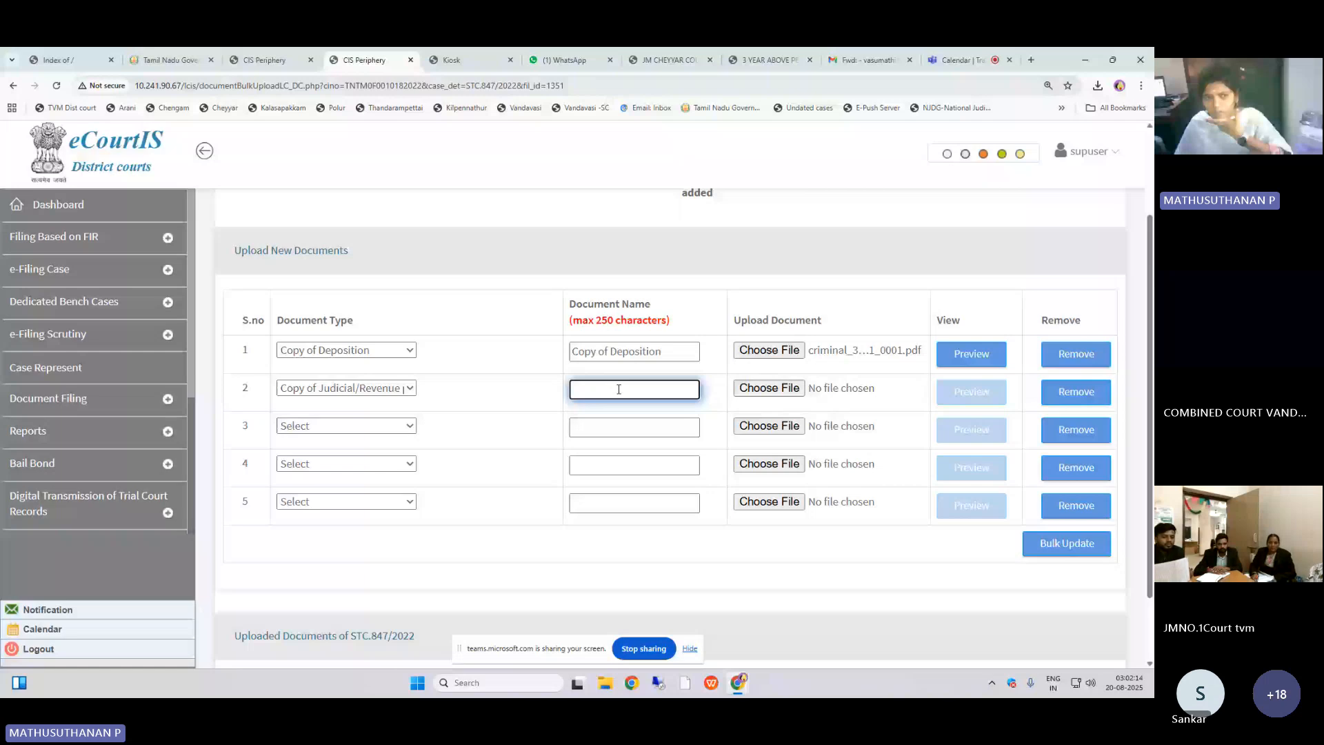
scroll(619, 389, down, 2)
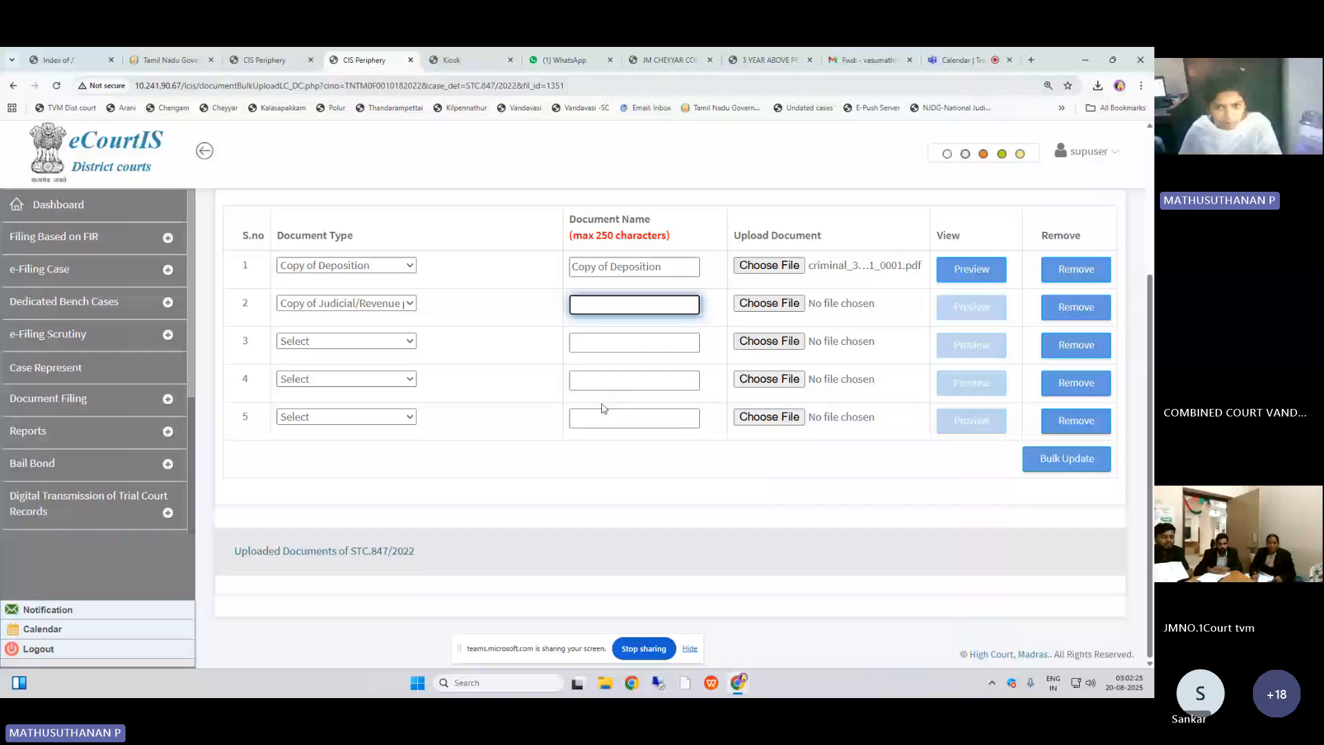
scroll(570, 474, up, 3)
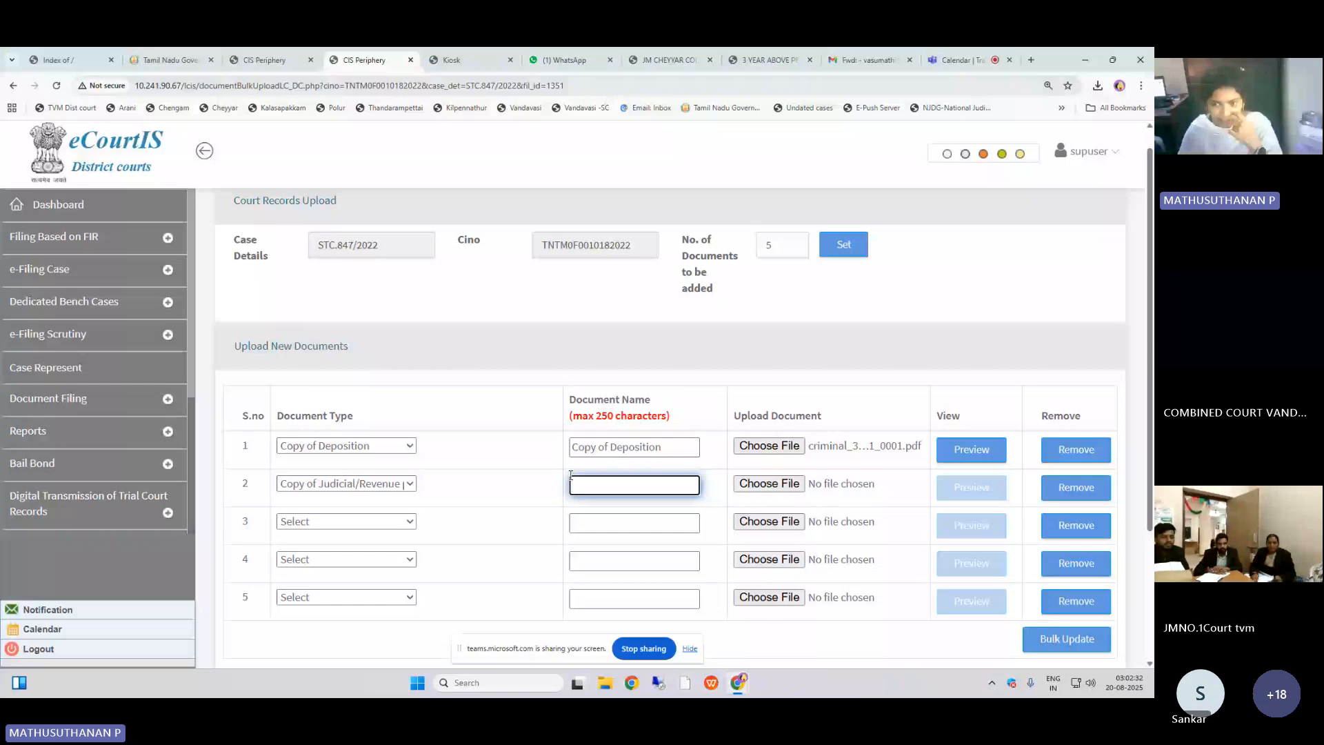
scroll(624, 384, down, 2)
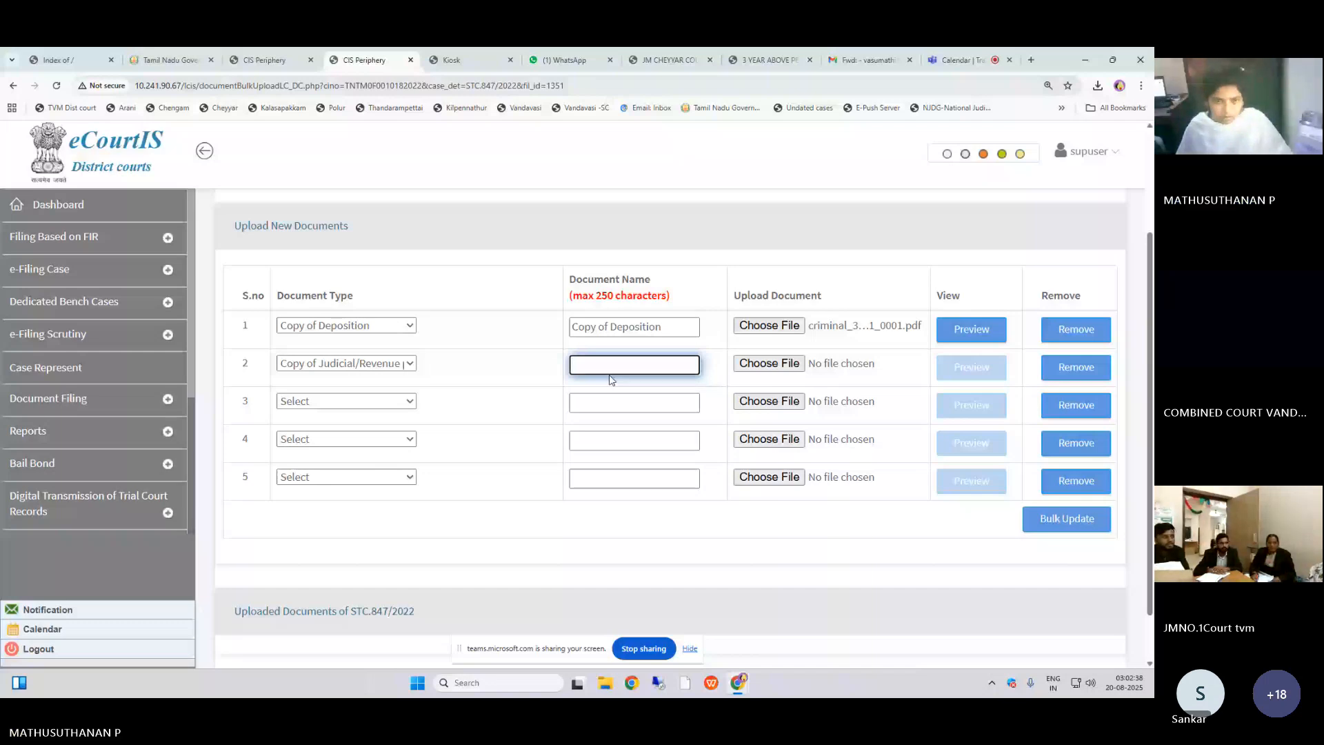
click(408, 364)
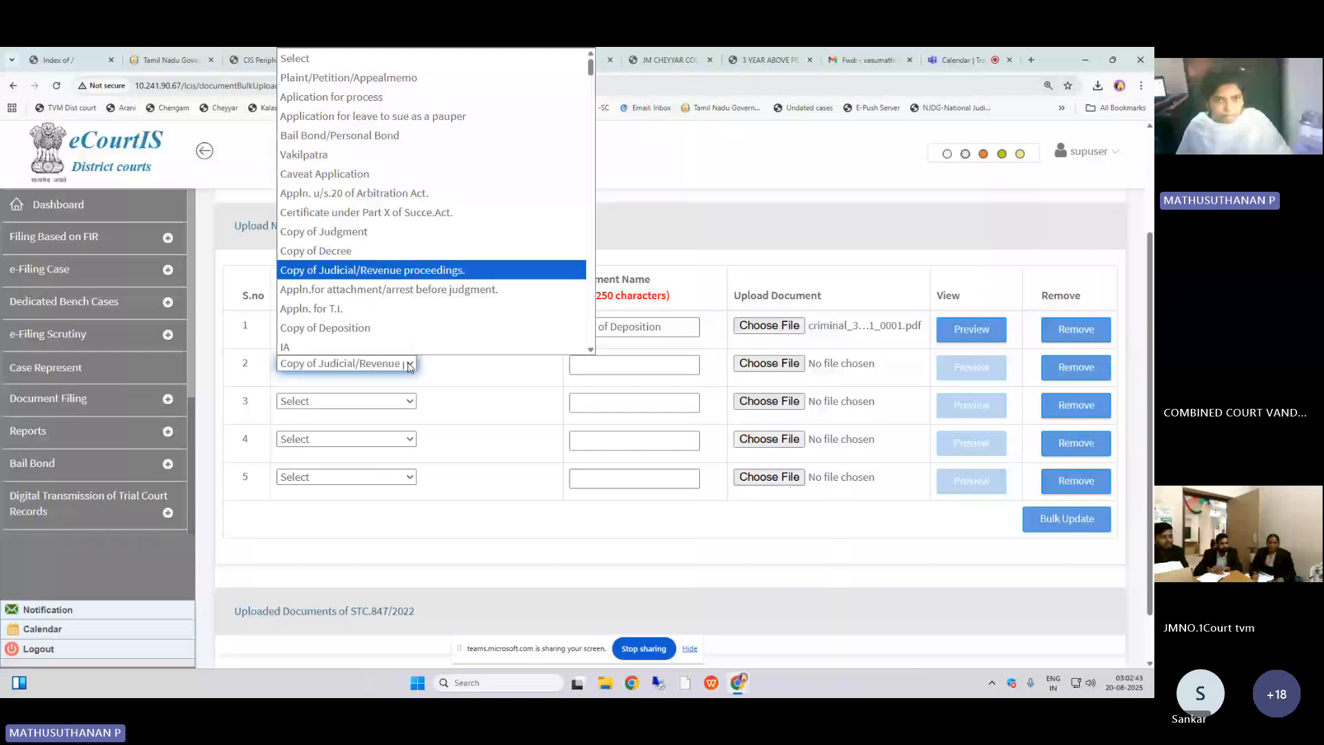
click(304, 154)
click(600, 365)
text(V)
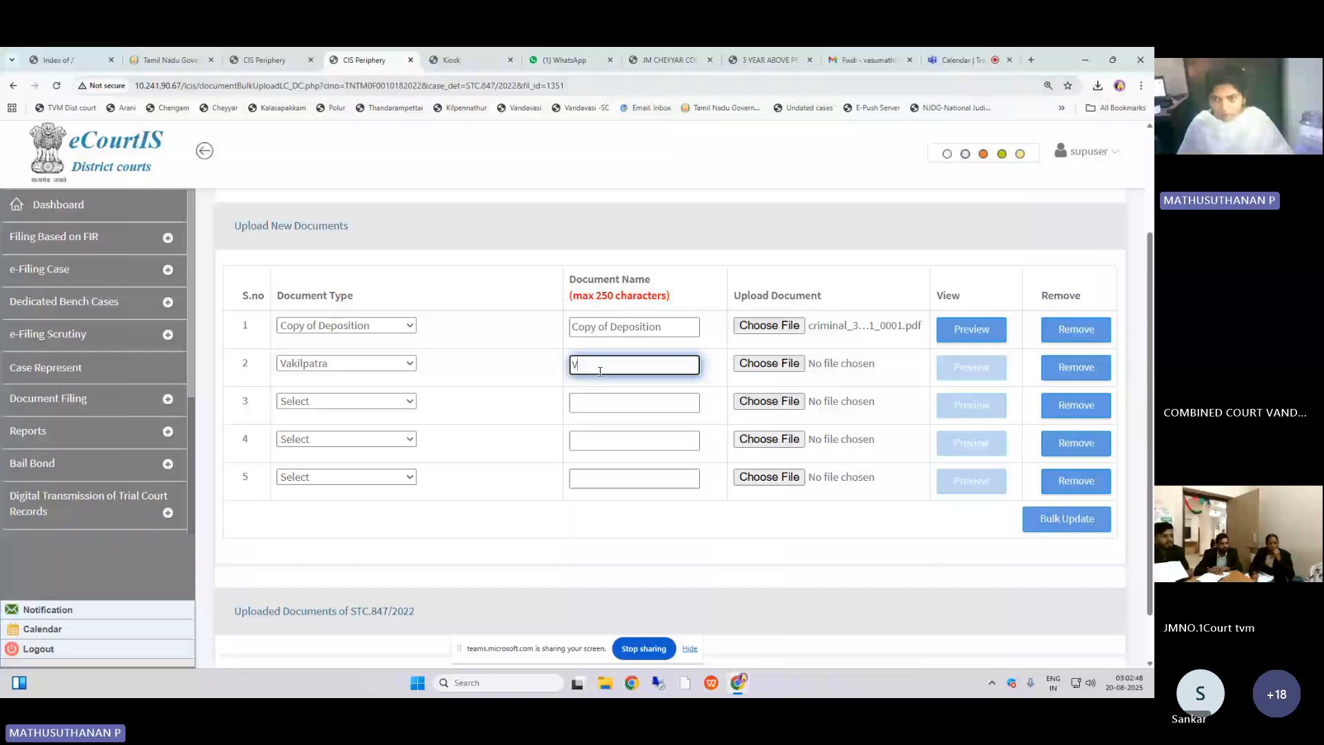
click(769, 363)
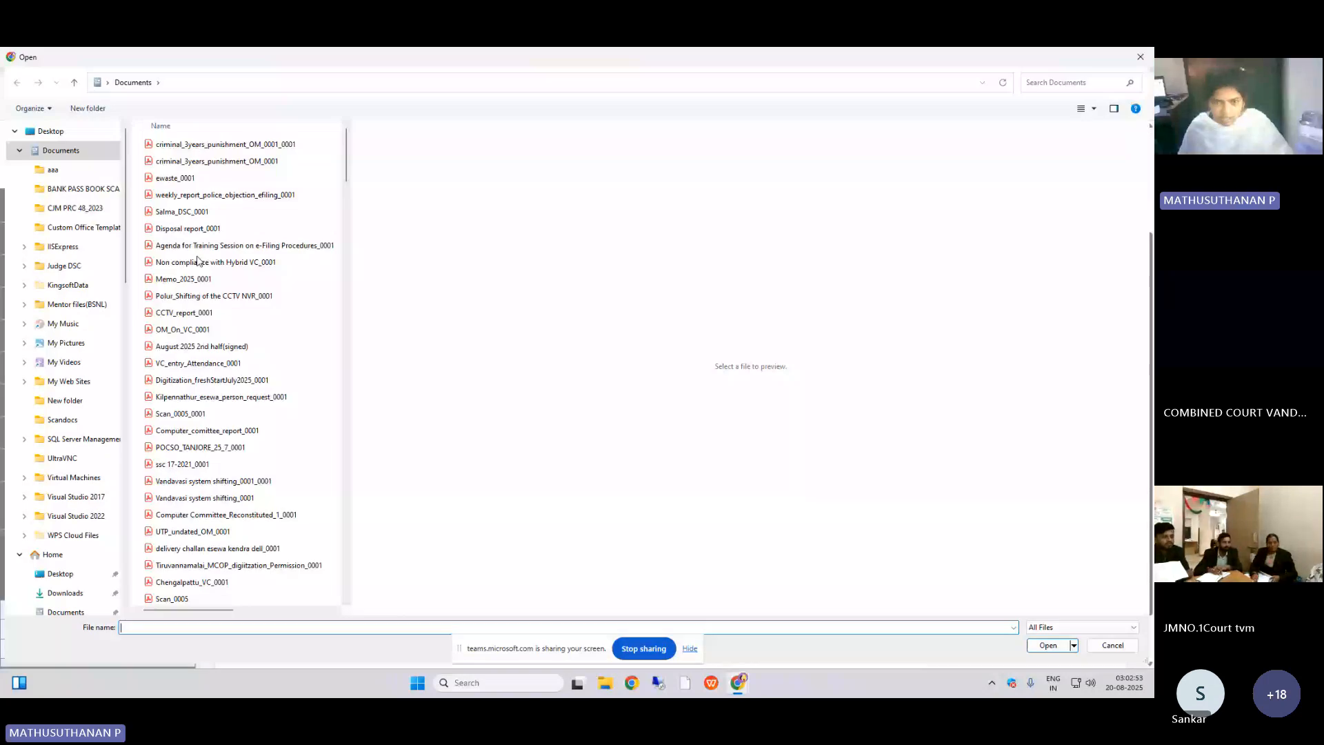
double_click(193, 279)
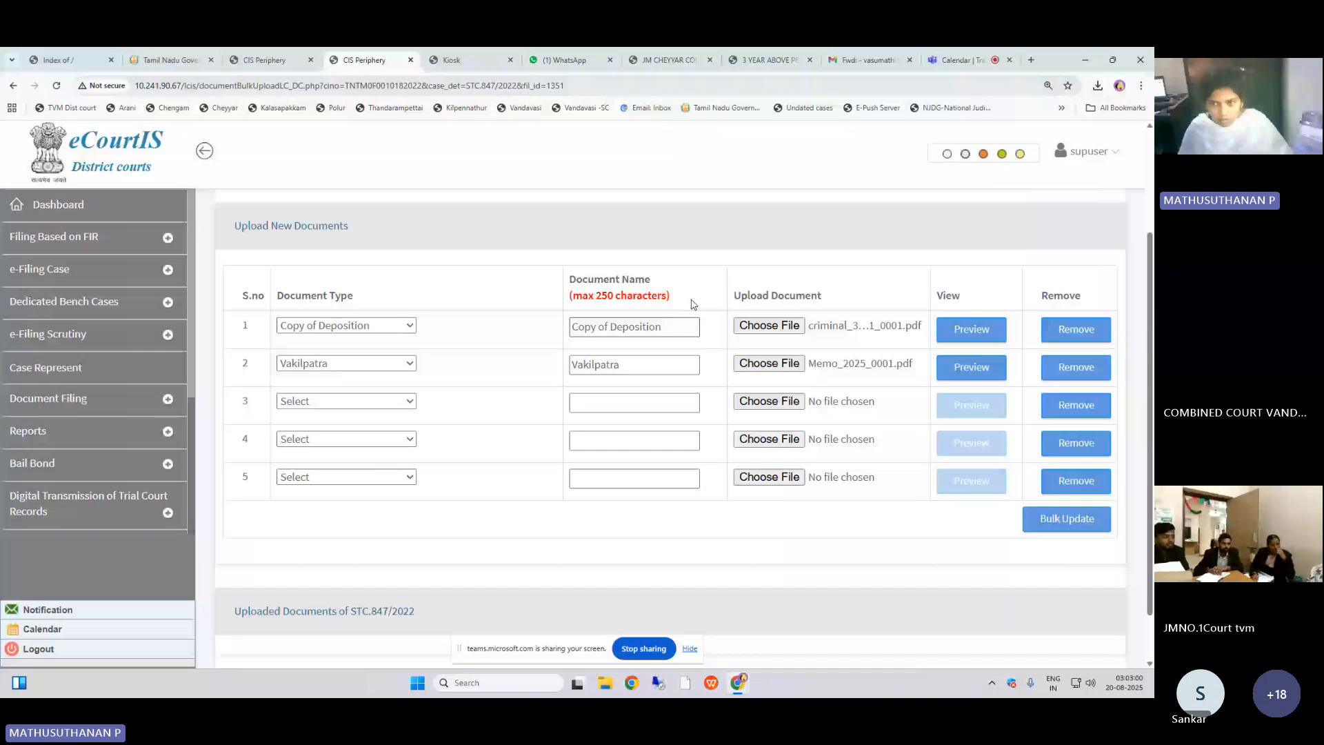
click(1062, 519)
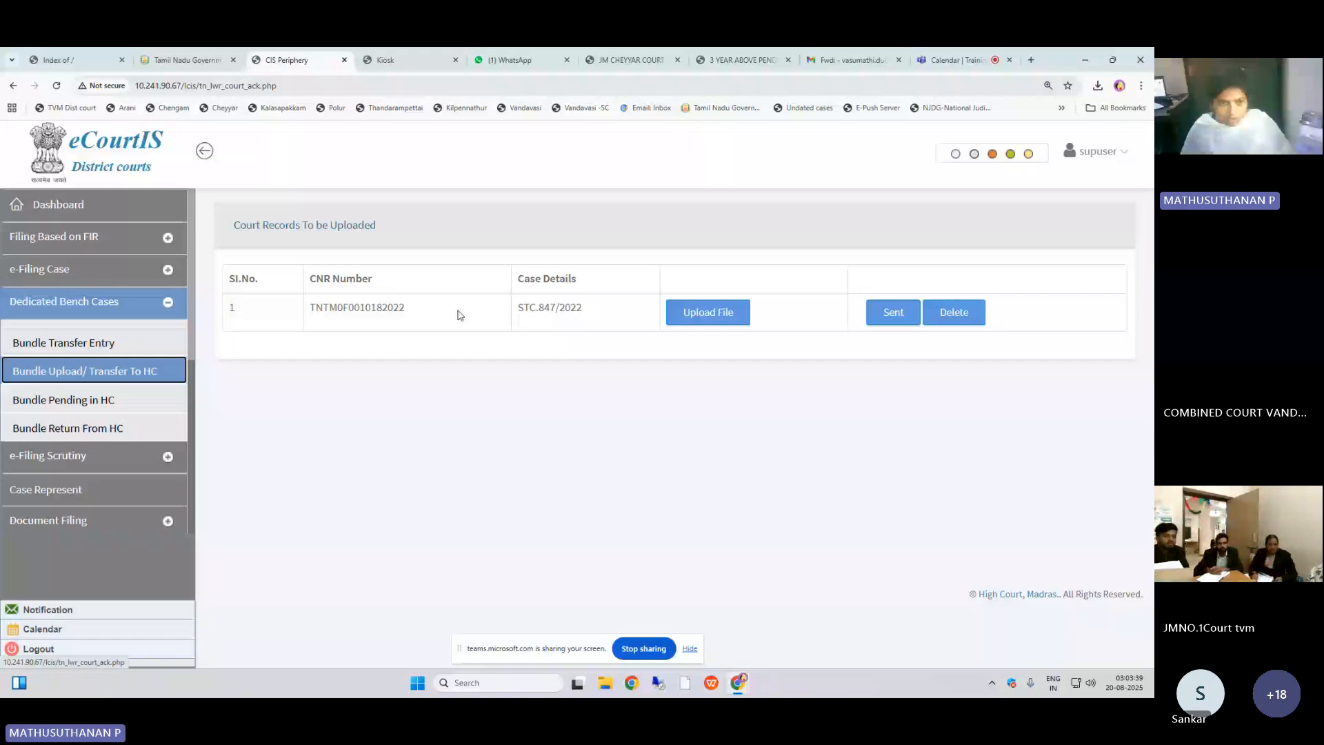
Step: Review the Bundle Pending in HC, Bundle Upload/ Transfer To HC and Bundle Return From HC lists
click(104, 399)
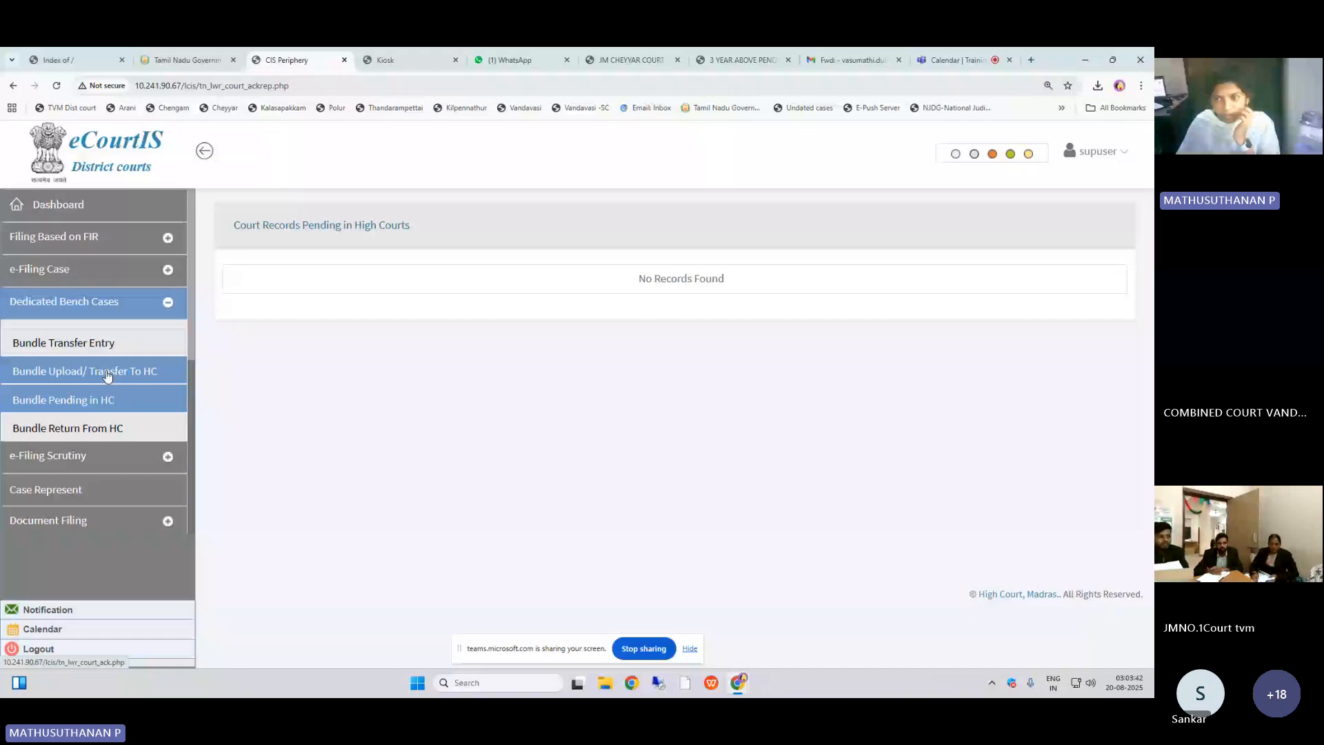
click(106, 374)
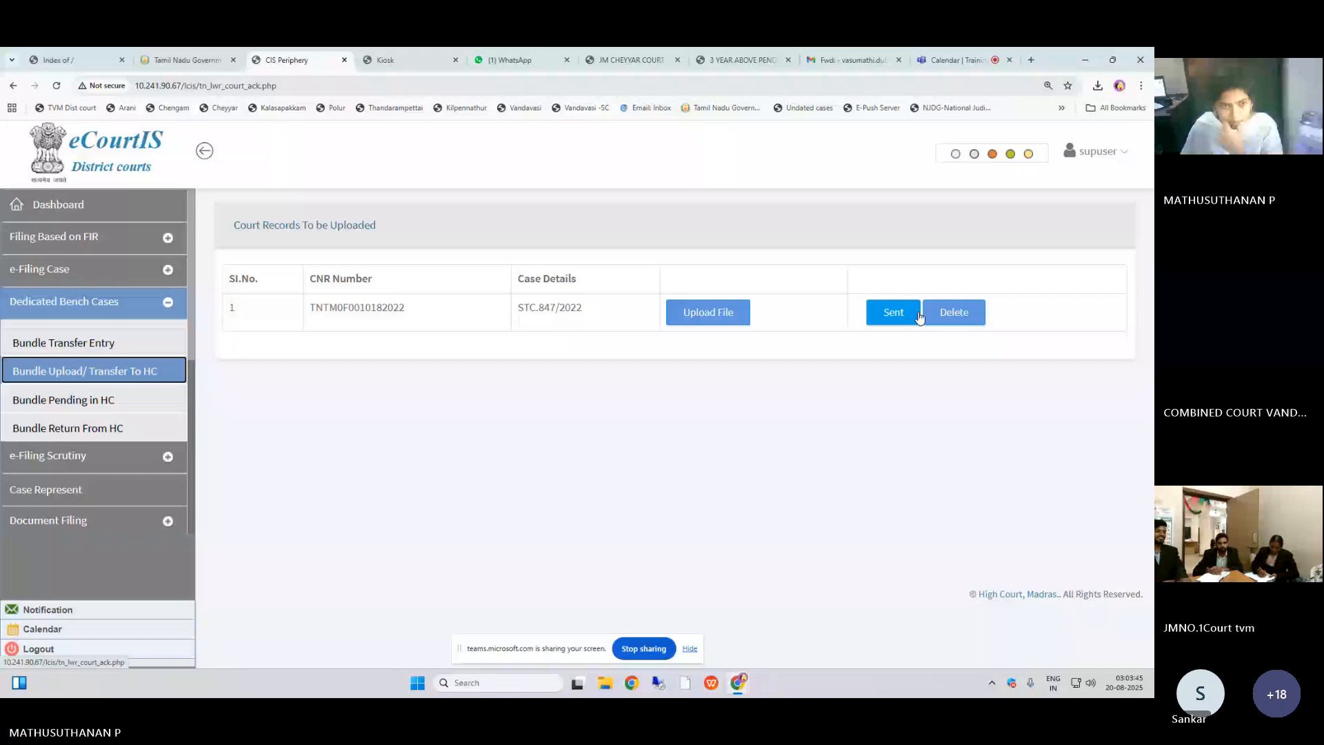
click(141, 402)
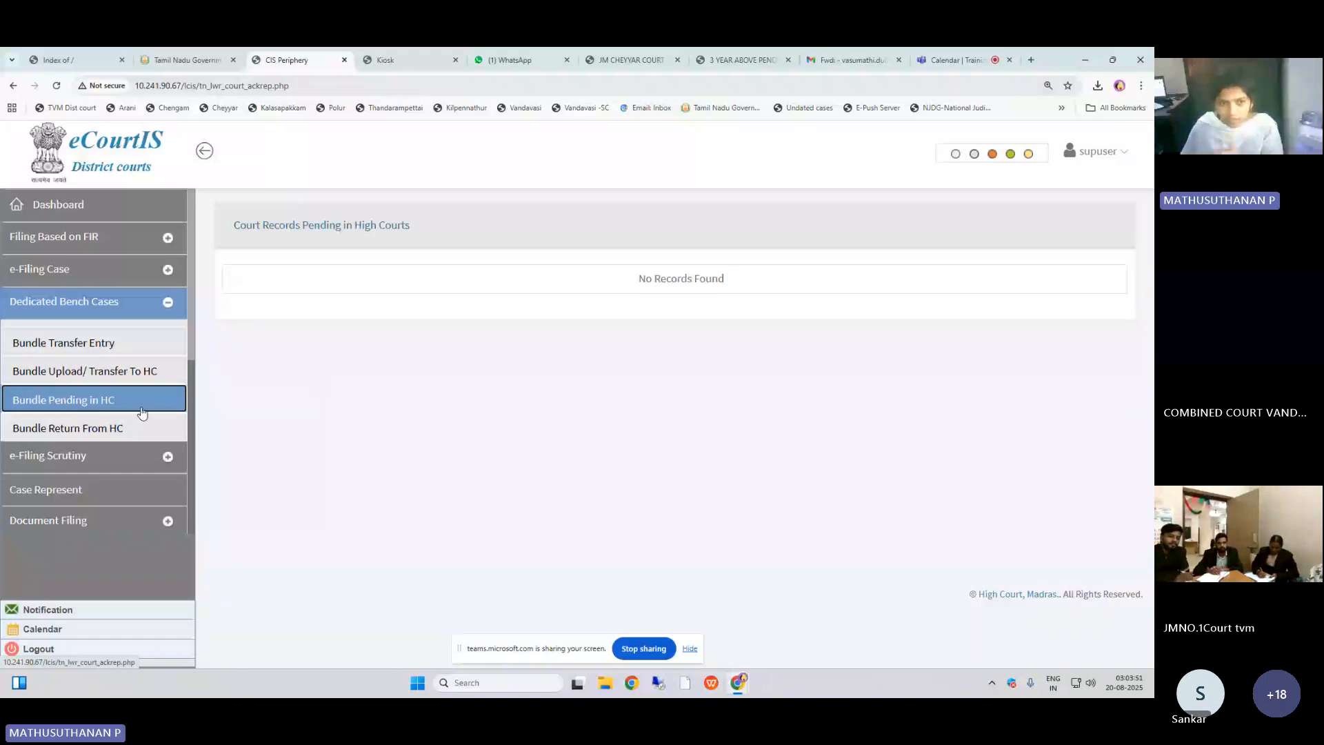
click(138, 375)
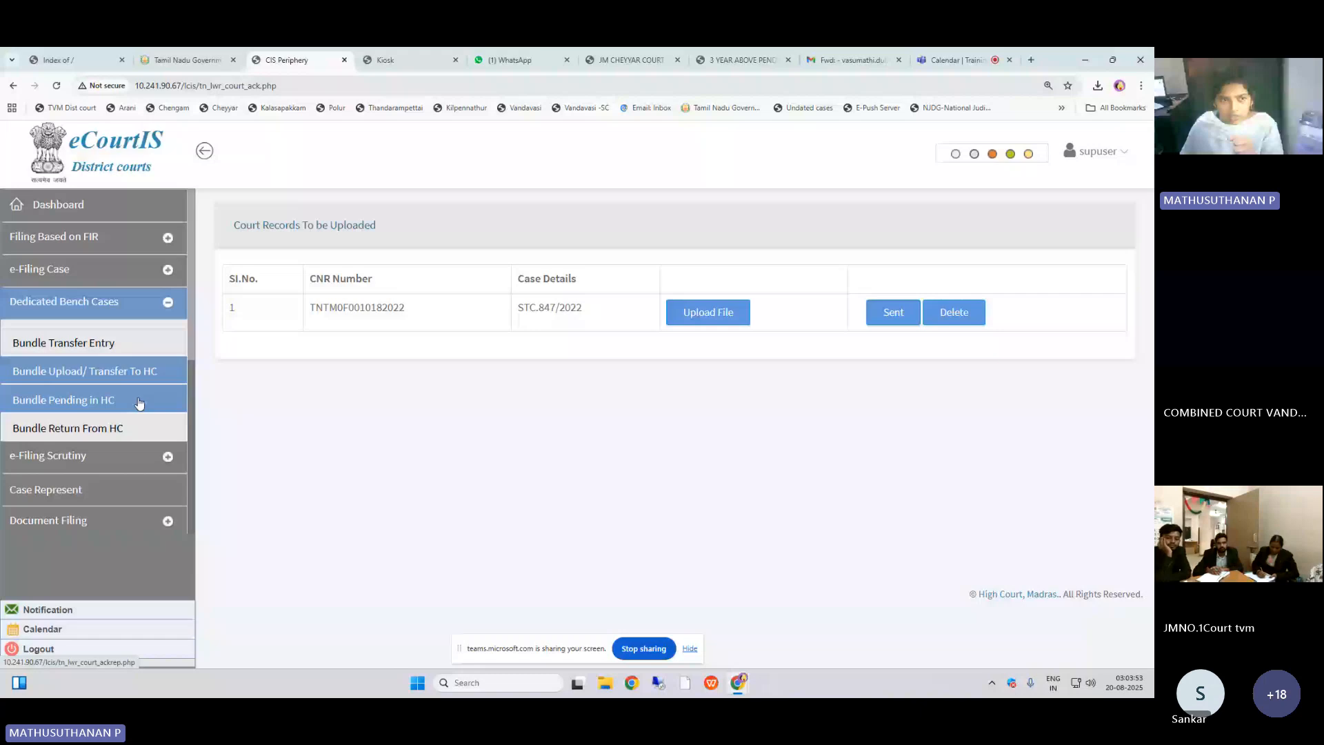
click(139, 403)
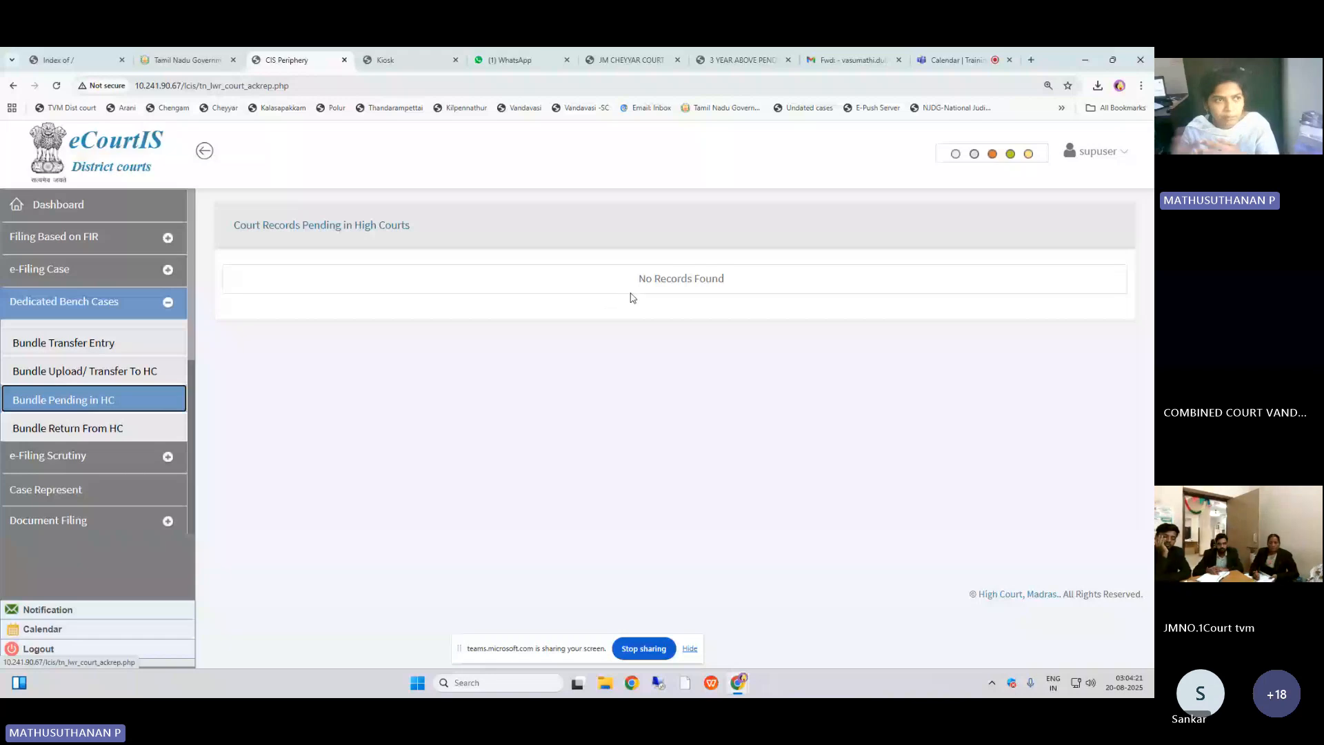
click(111, 425)
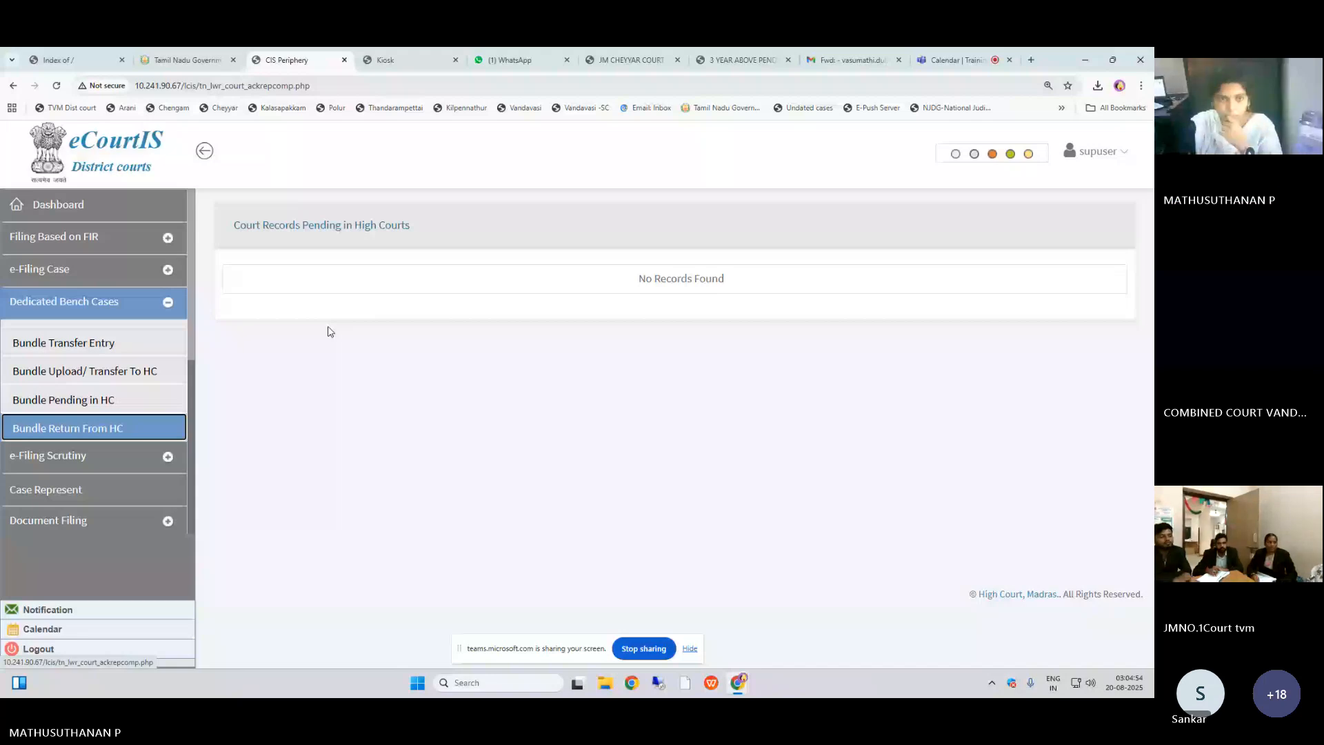
click(957, 60)
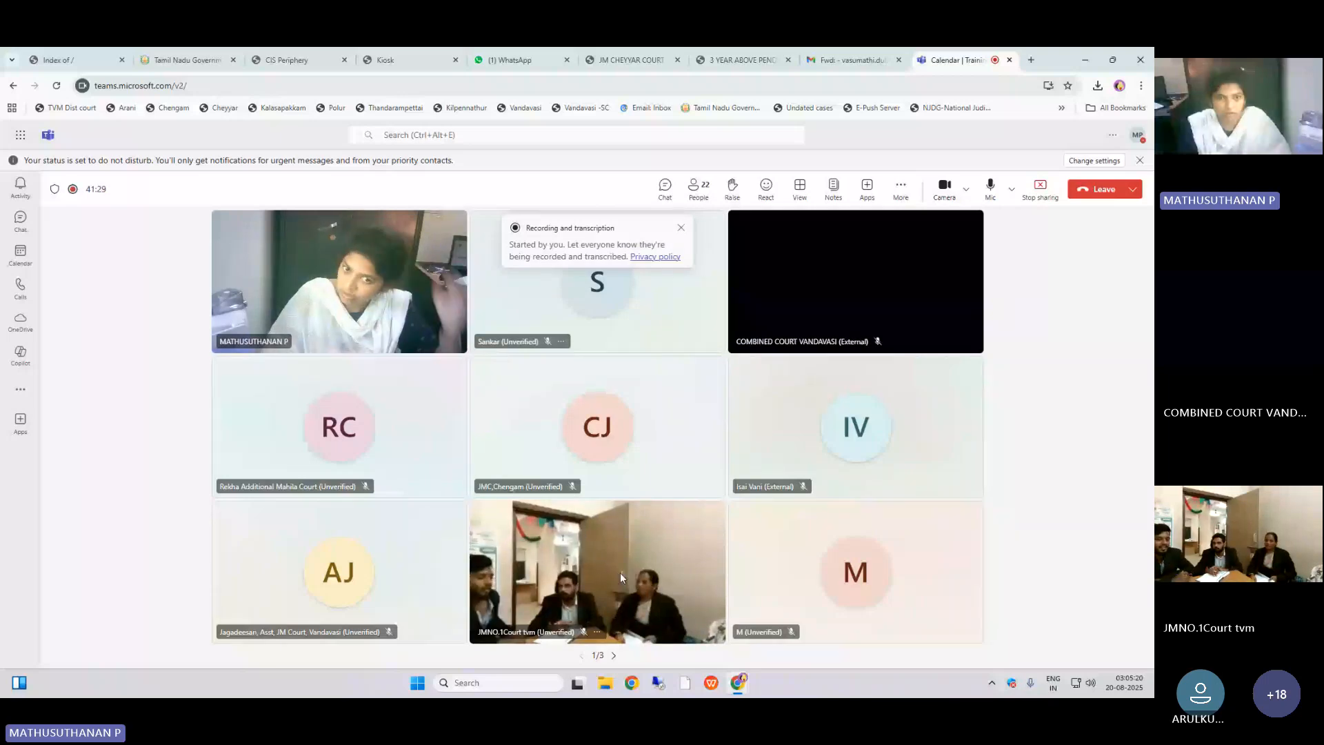
click(283, 61)
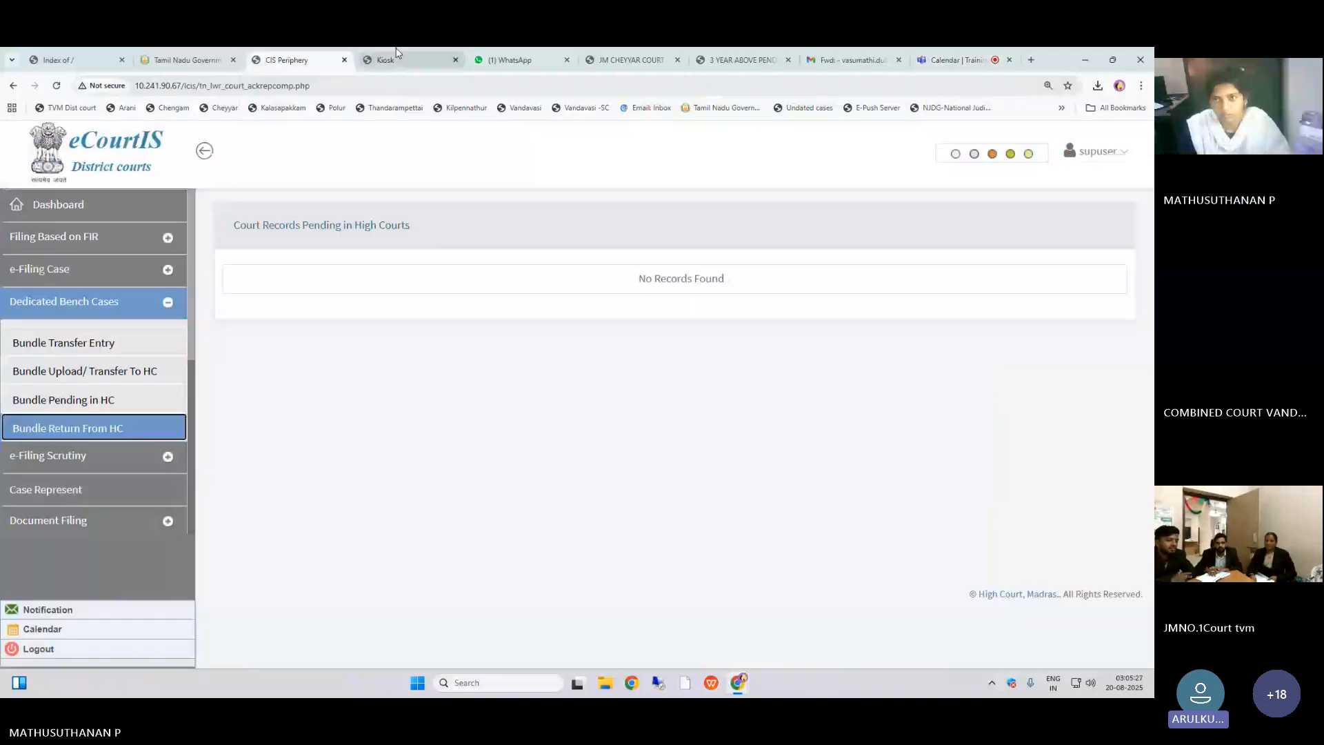
click(955, 60)
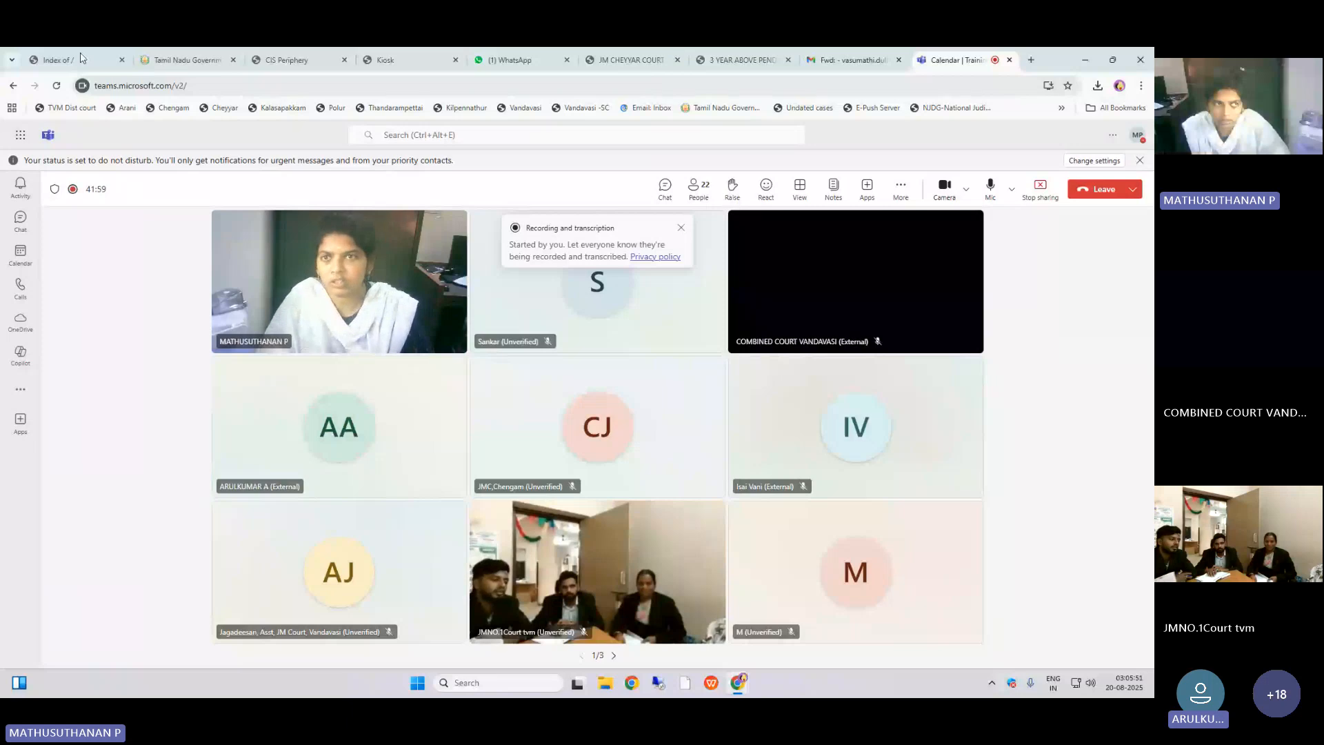
click(265, 56)
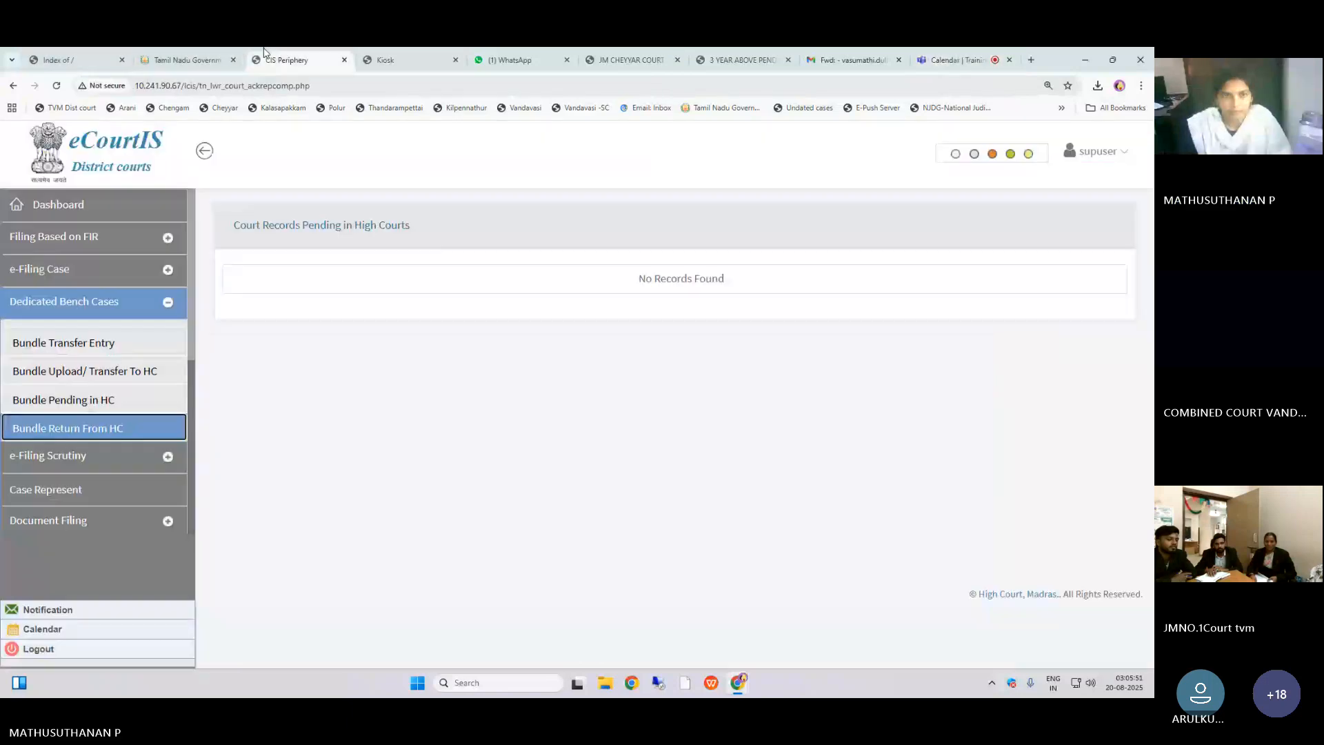
Step: Recheck the Bundle Upload/ Transfer To HC, Bundle Pending in HC and Bundle Return From HC lists
click(168, 378)
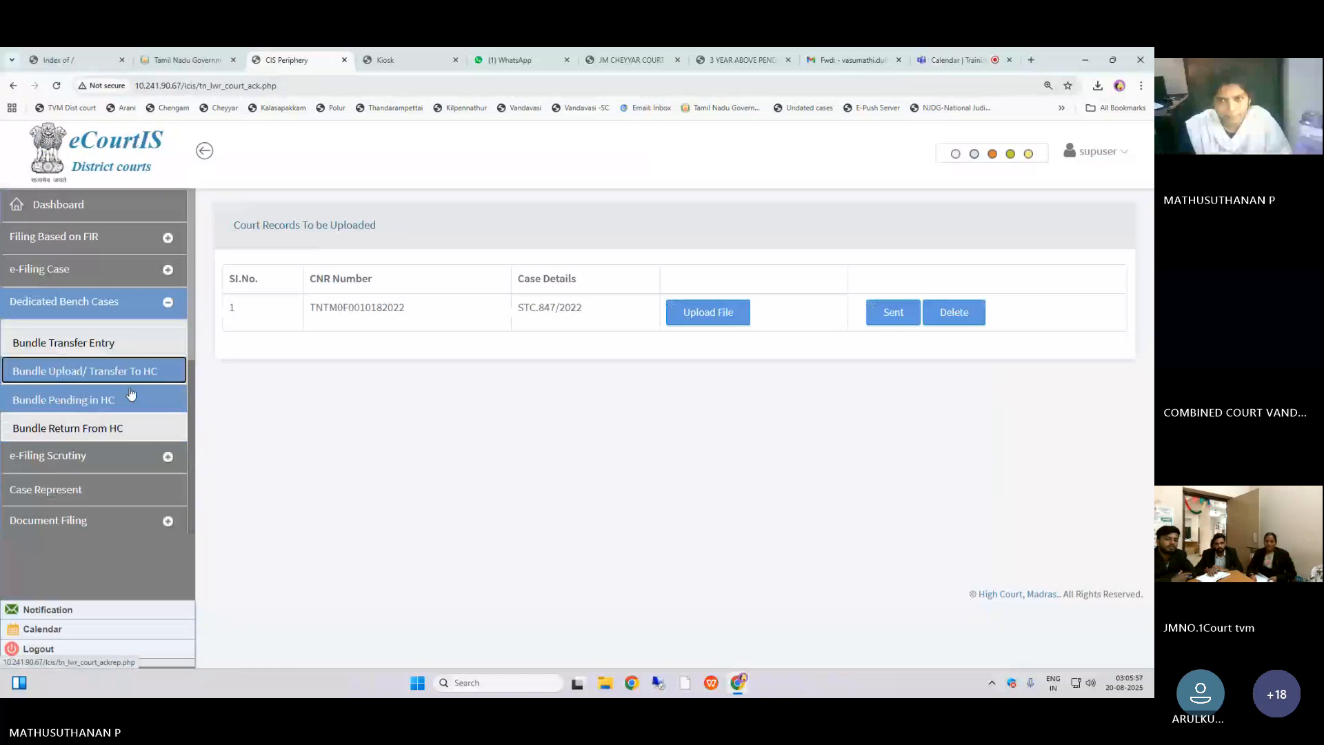
click(130, 392)
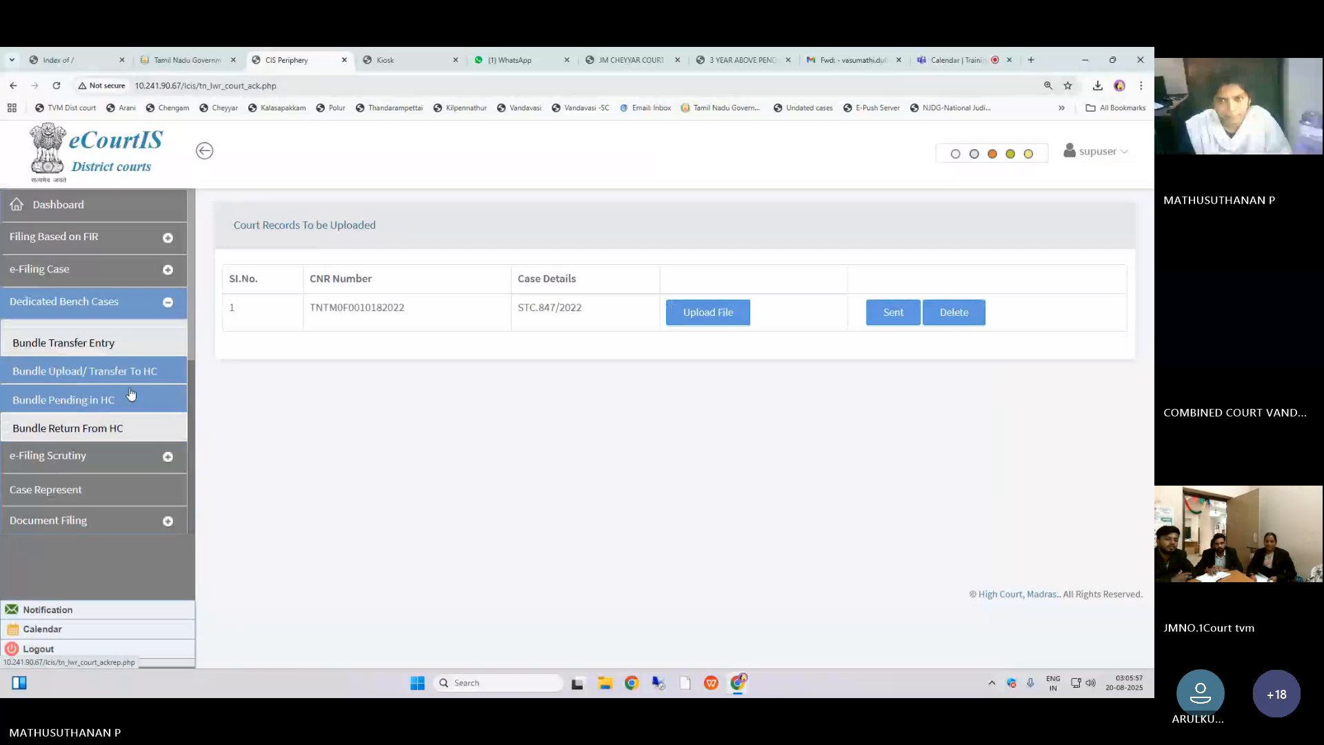
click(131, 428)
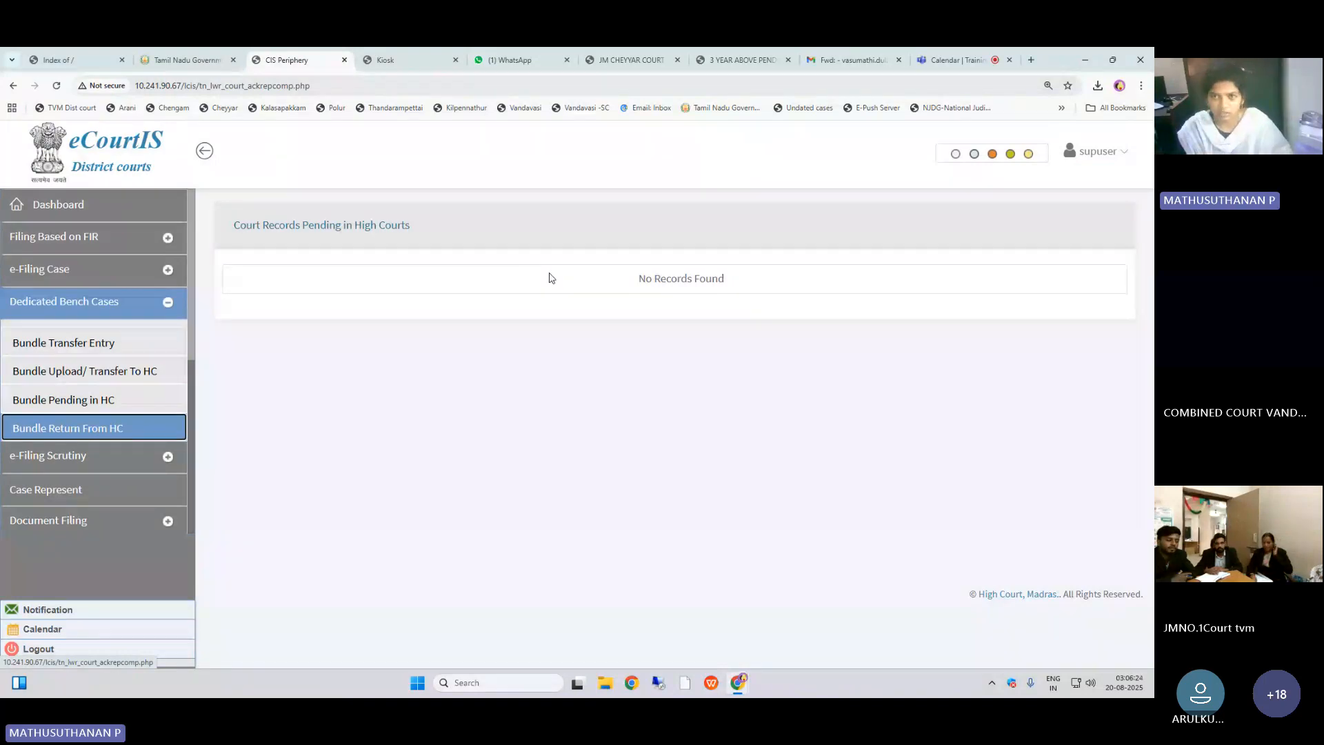
click(922, 69)
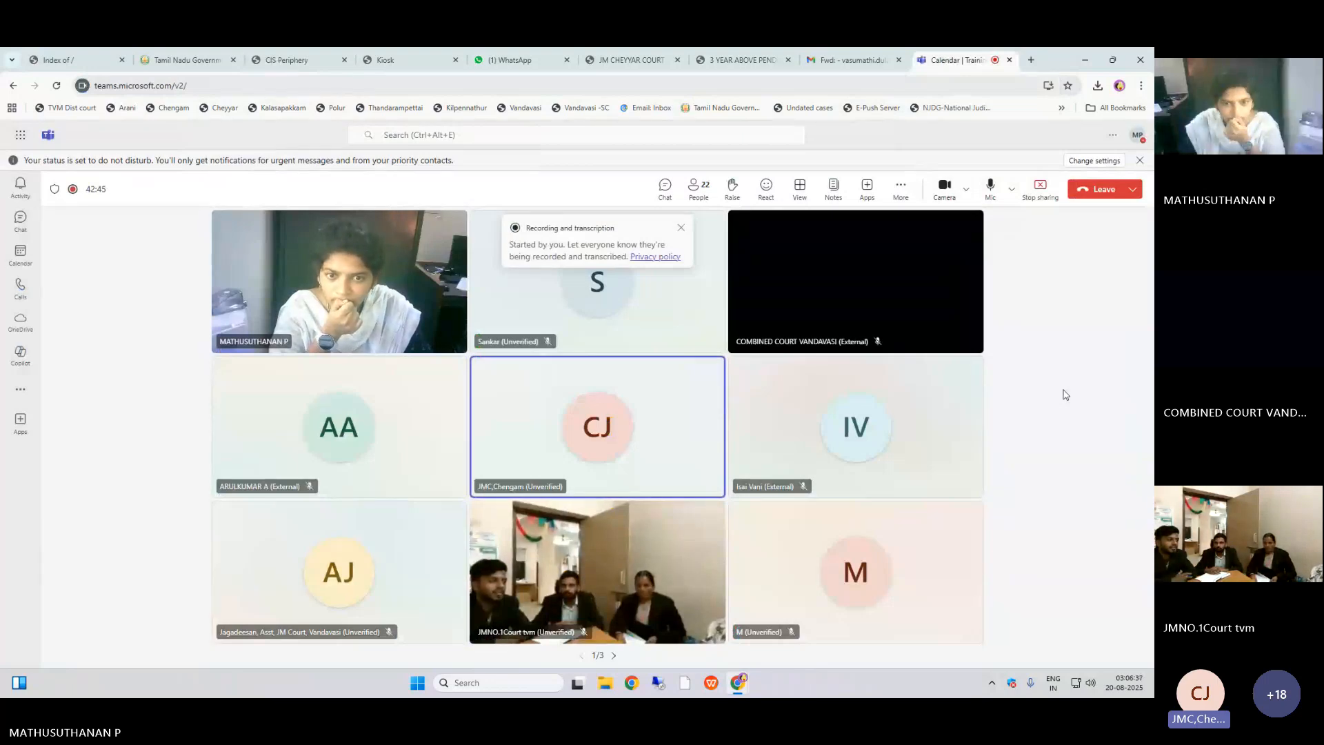
click(276, 57)
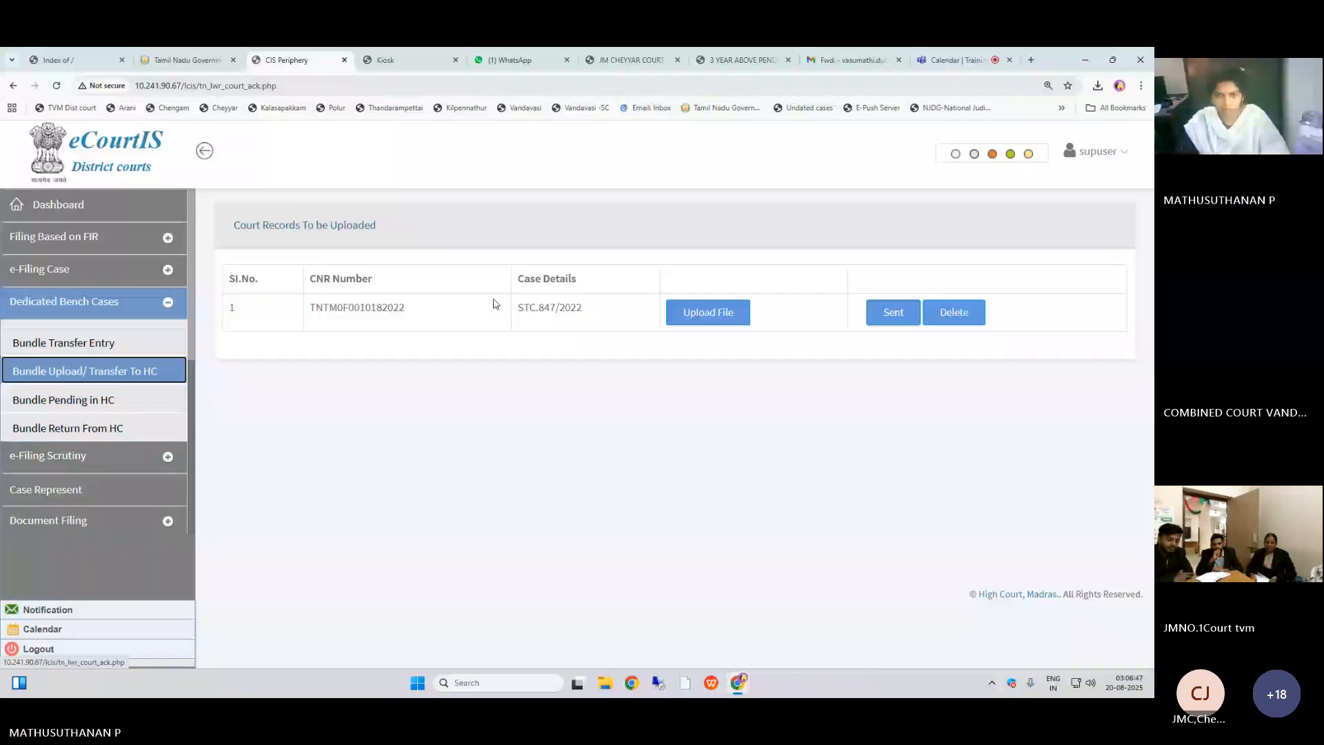
click(734, 313)
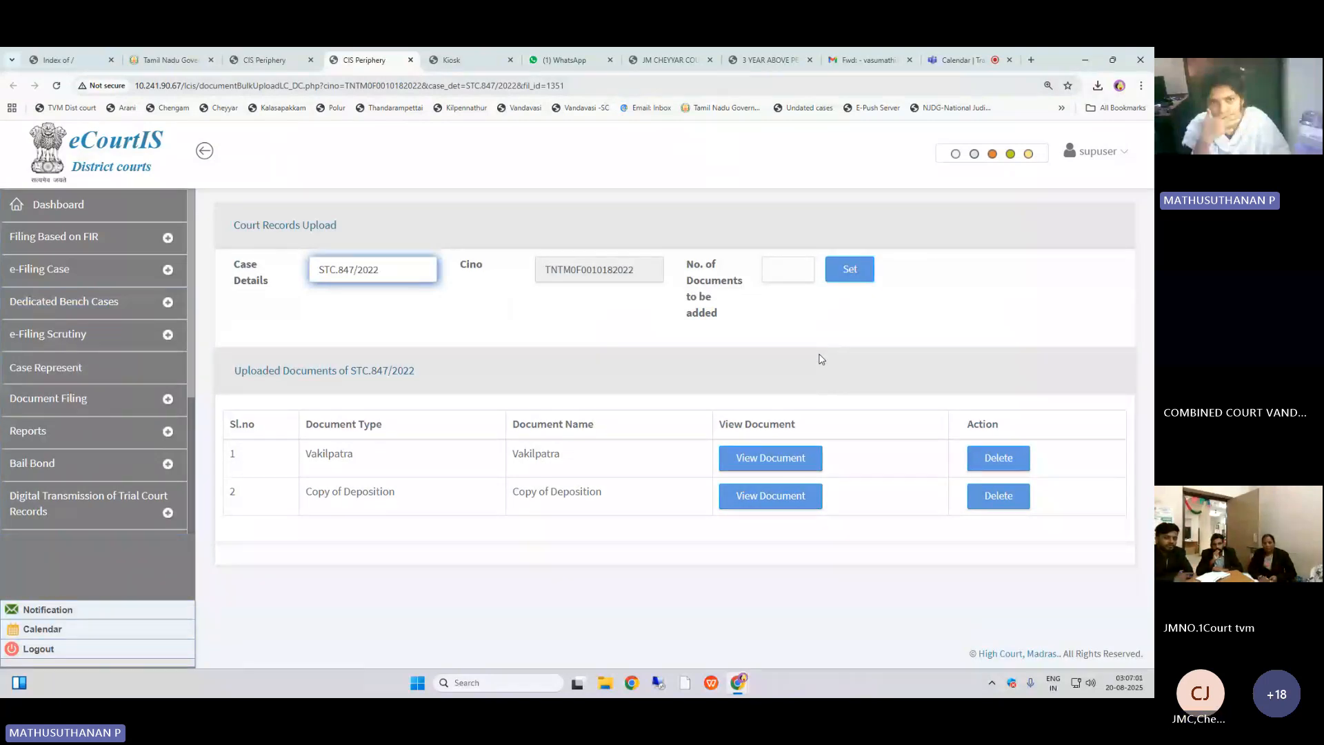
click(801, 276)
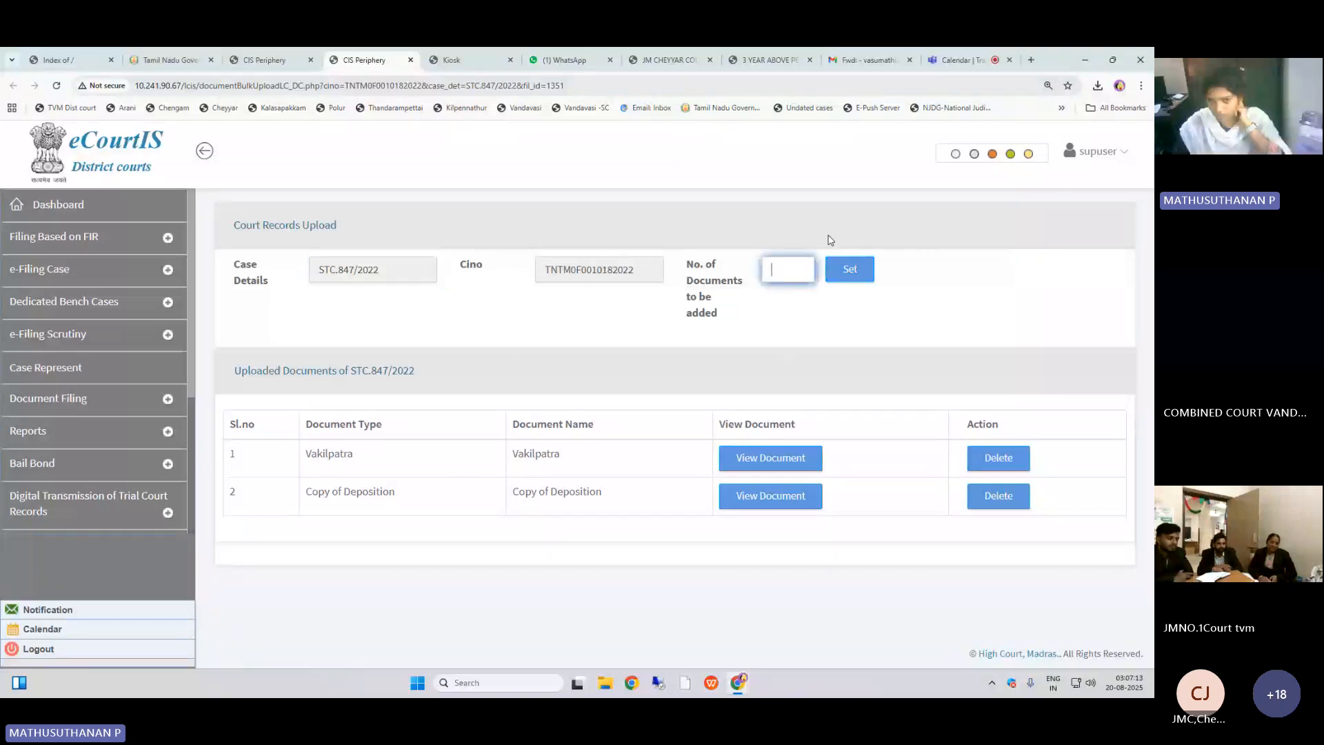
text(3)
click(849, 269)
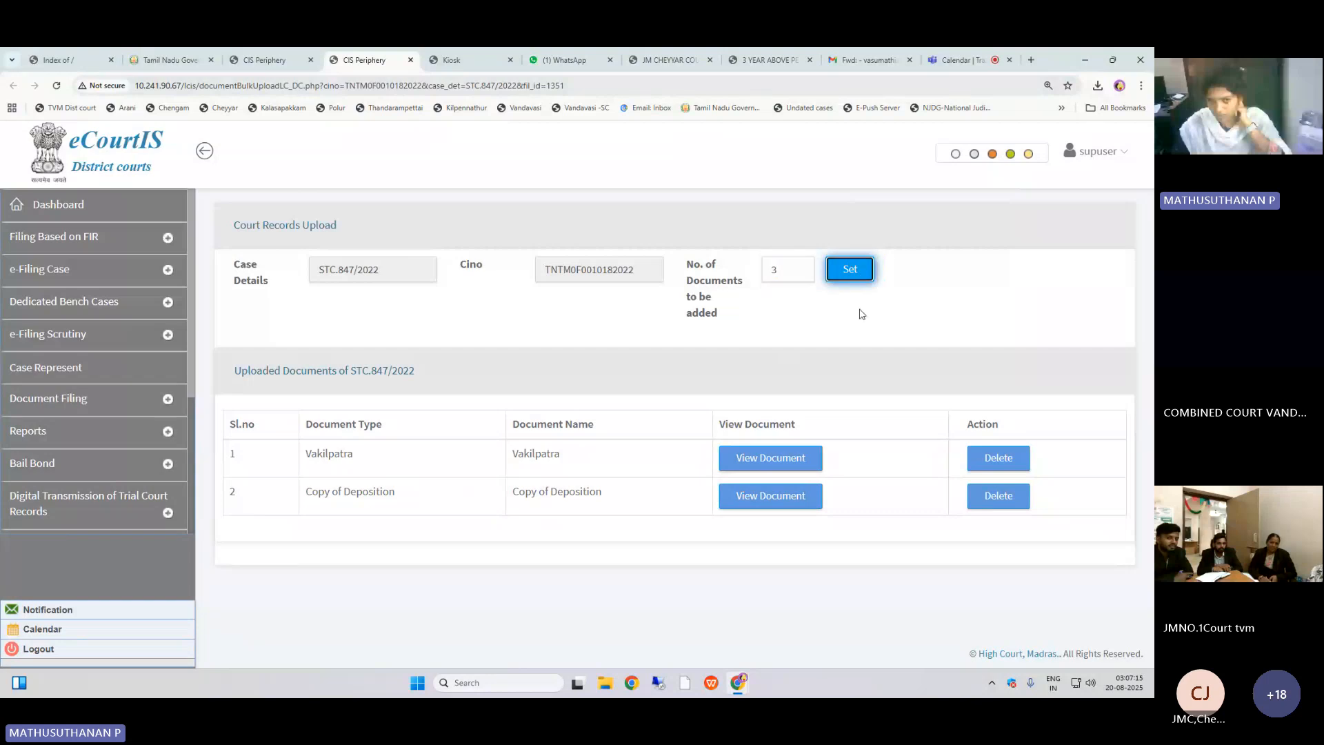
scroll(868, 354, down, 4)
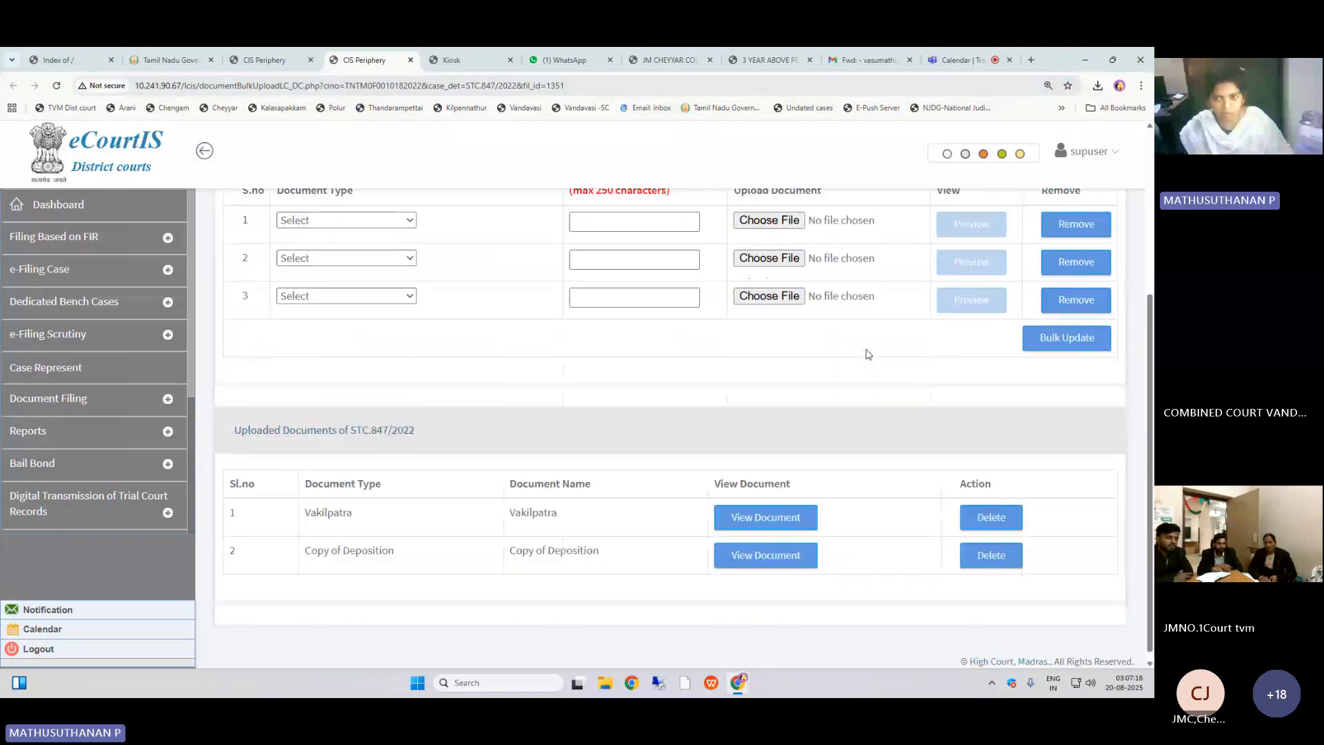
scroll(386, 448, up, 3)
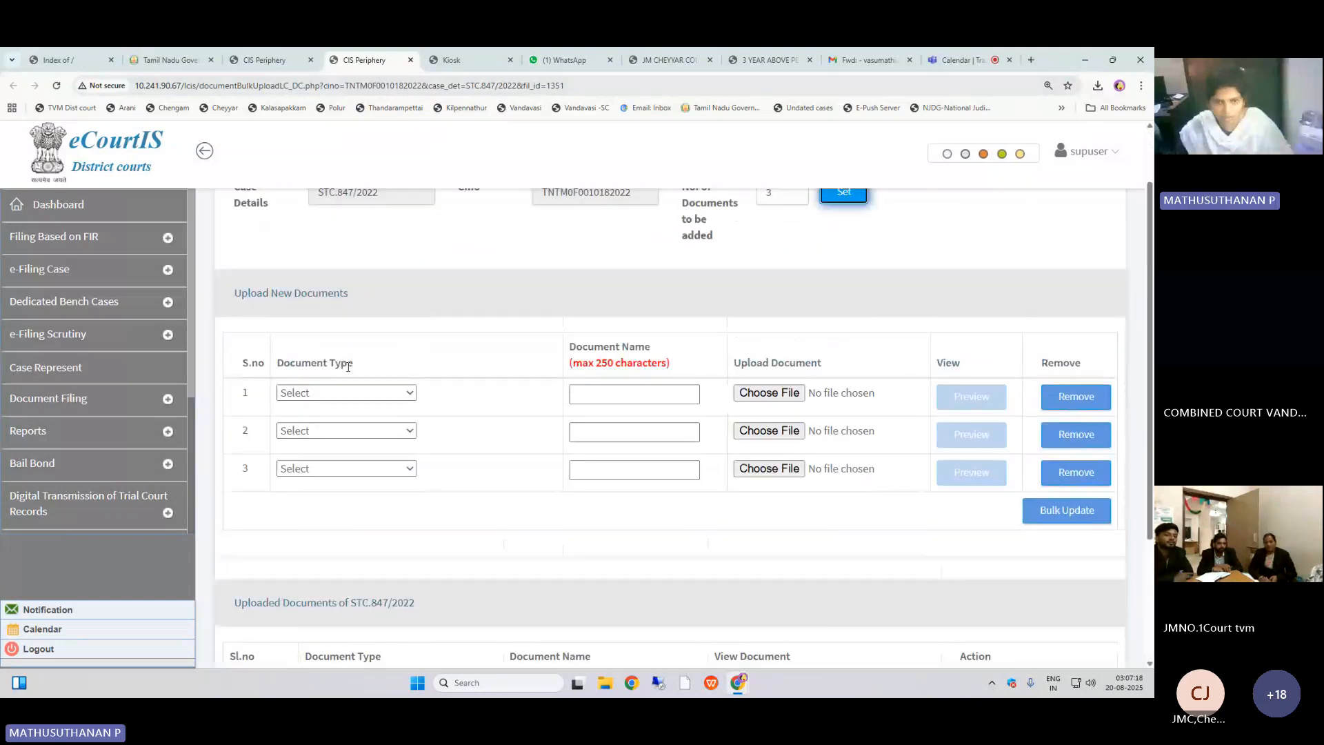
click(345, 392)
click(370, 297)
scroll(588, 464, down, 2)
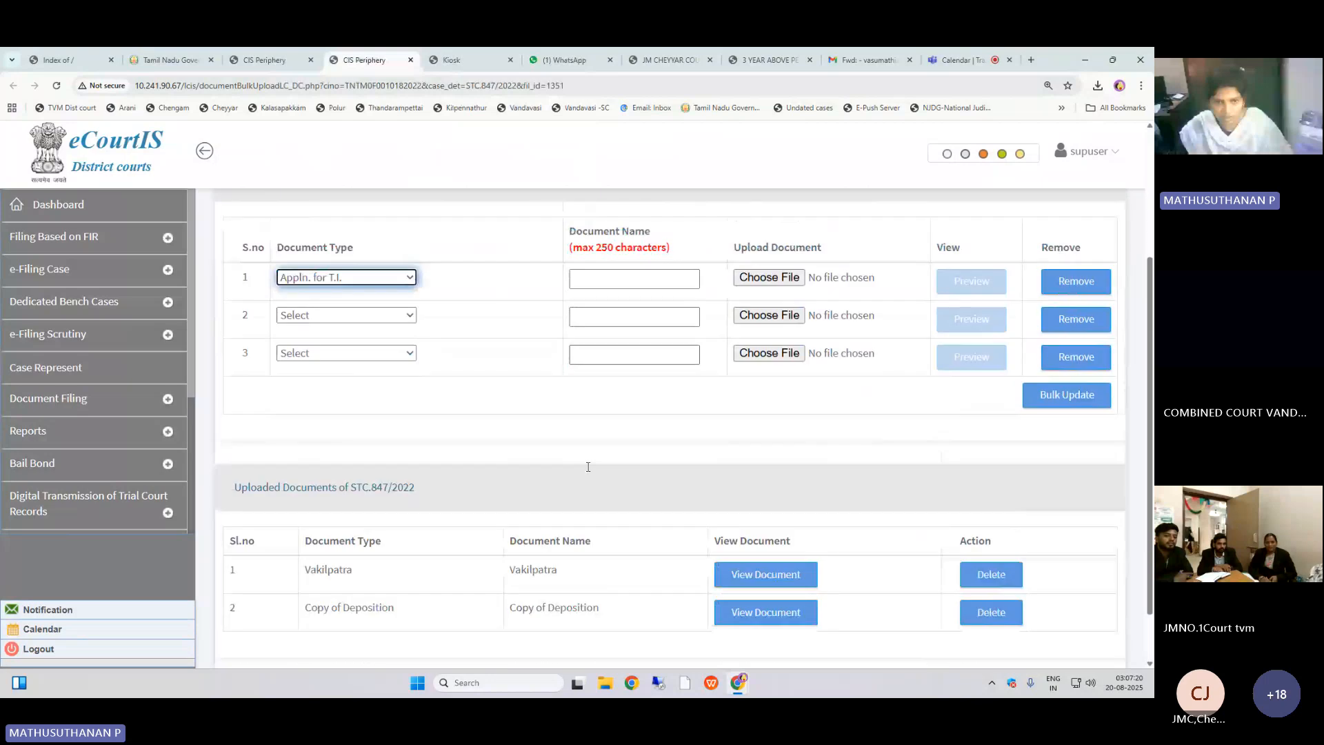
scroll(588, 469, down, 1)
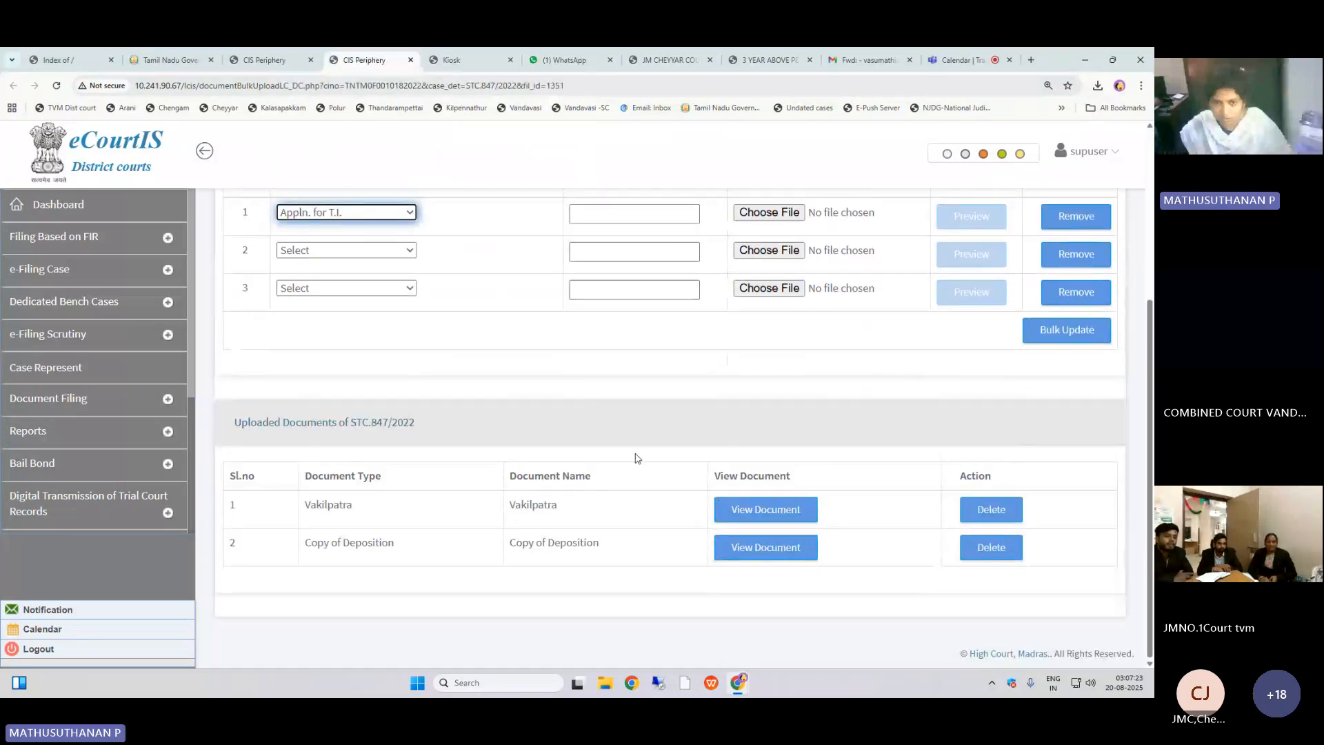
scroll(266, 360, up, 4)
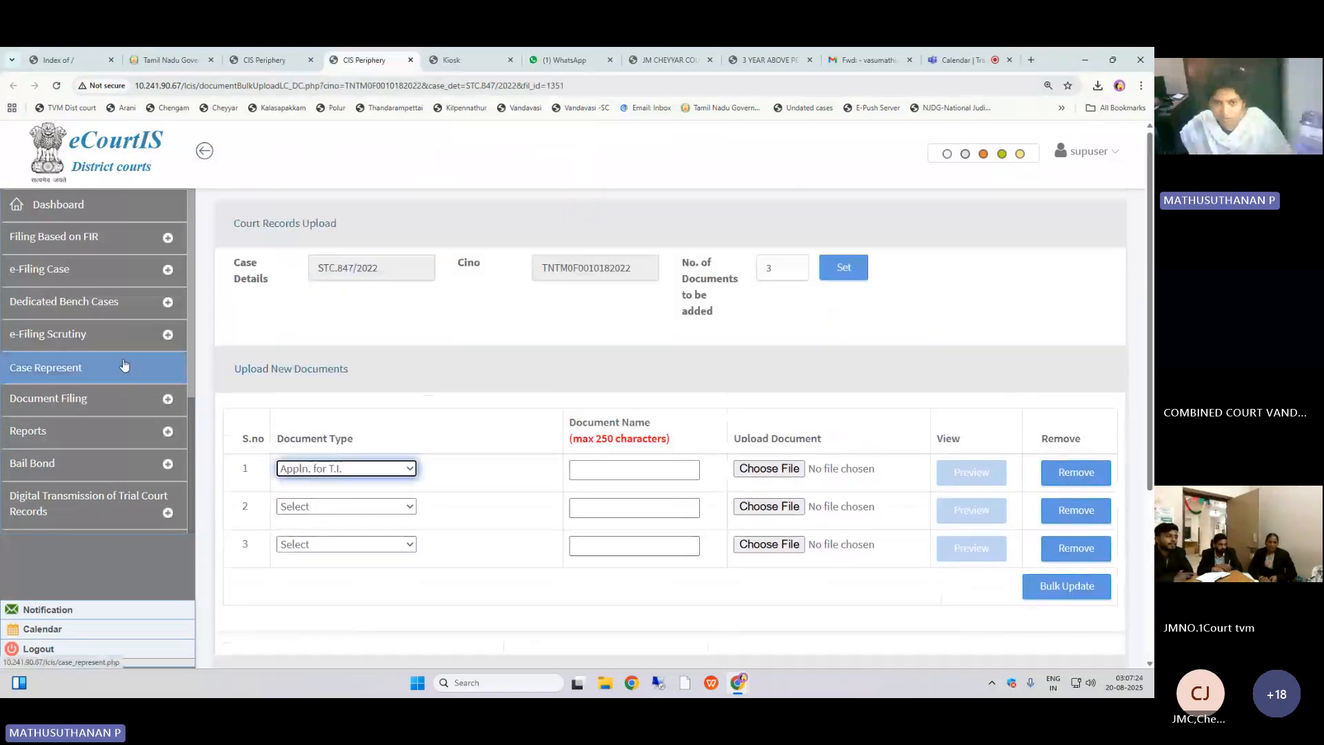
click(119, 302)
click(119, 345)
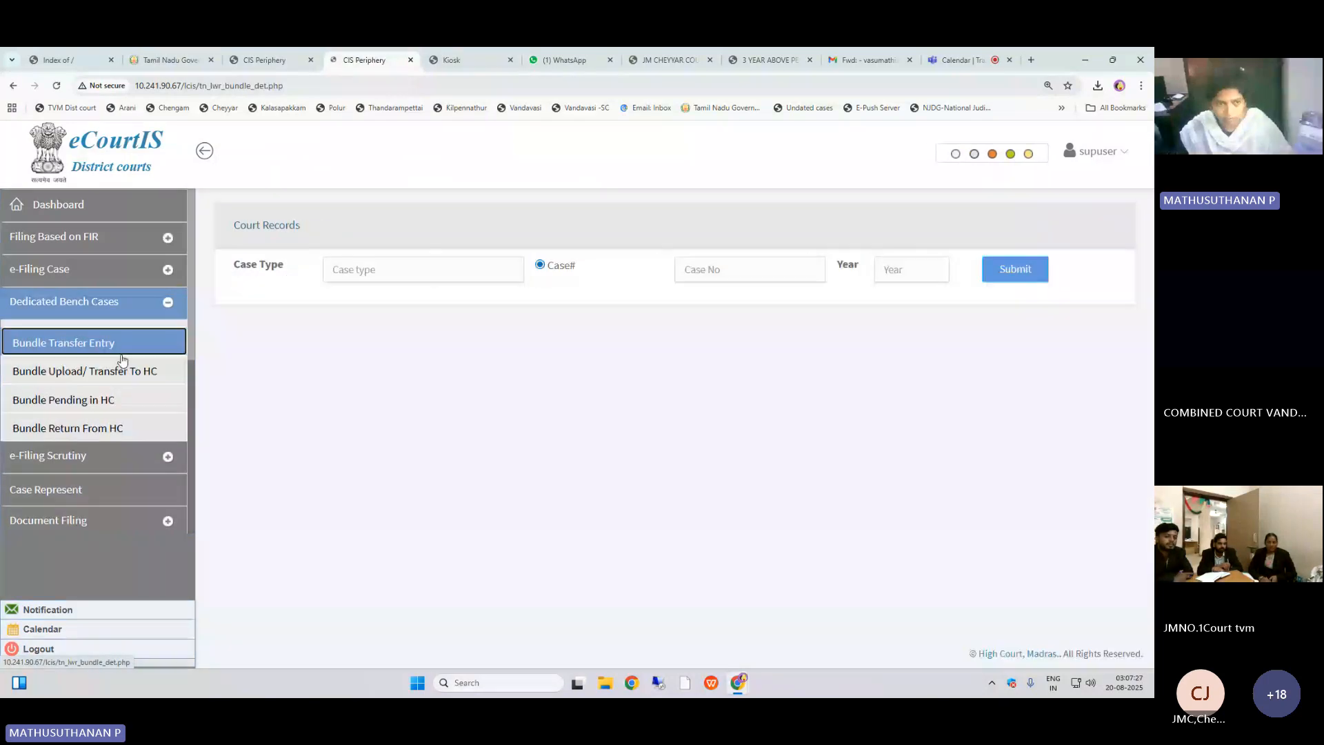
click(121, 360)
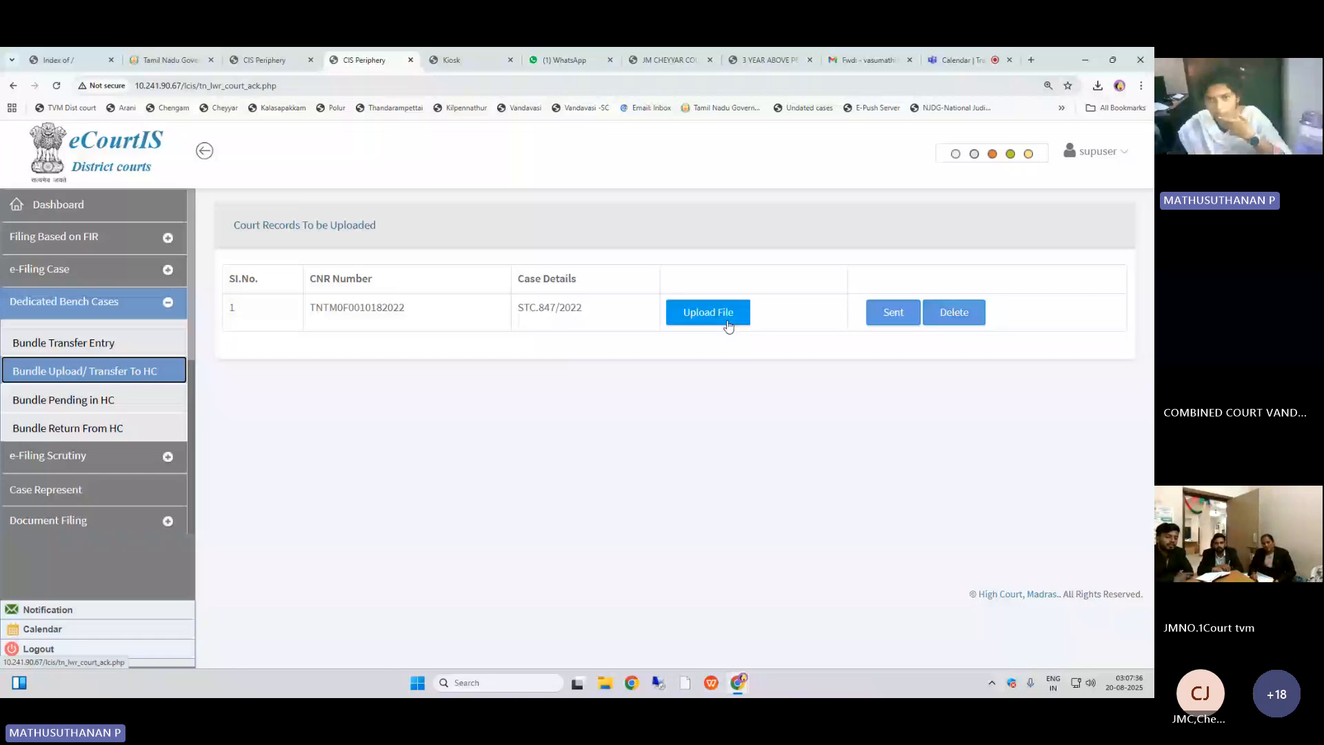
click(708, 312)
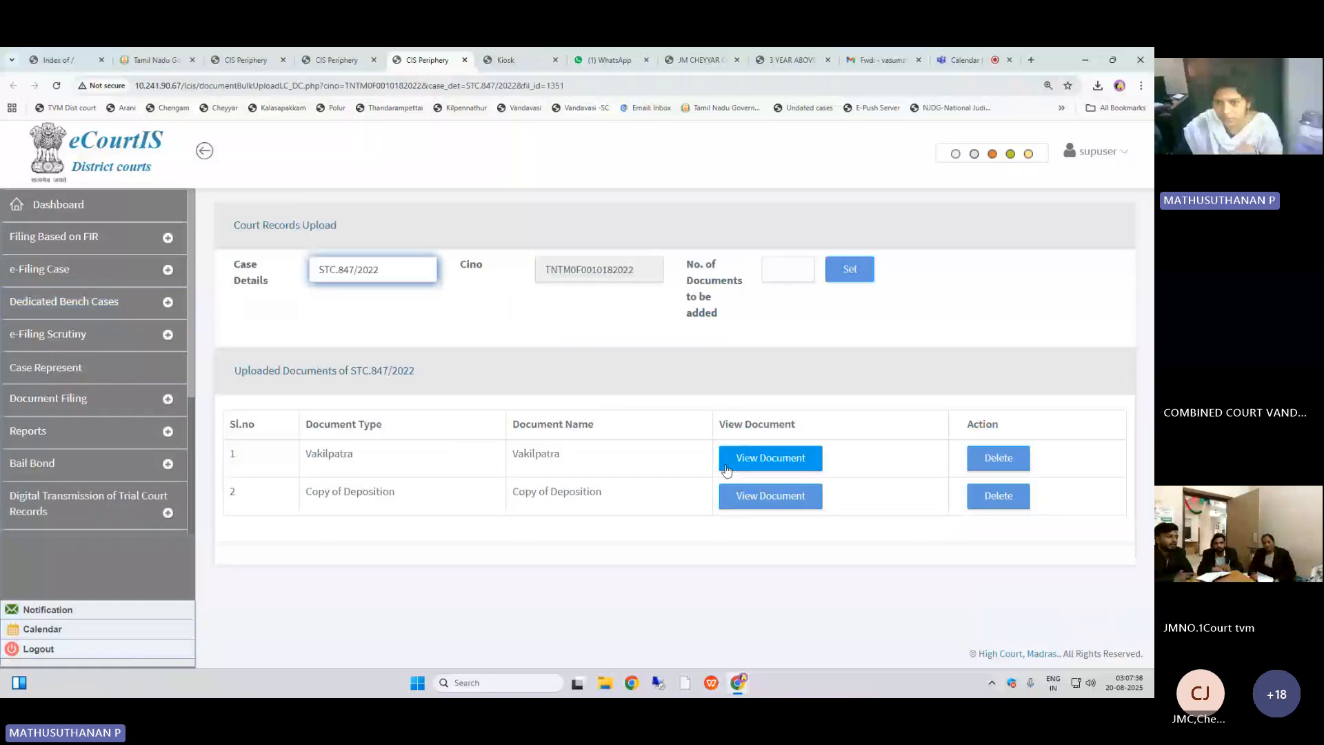
click(1025, 472)
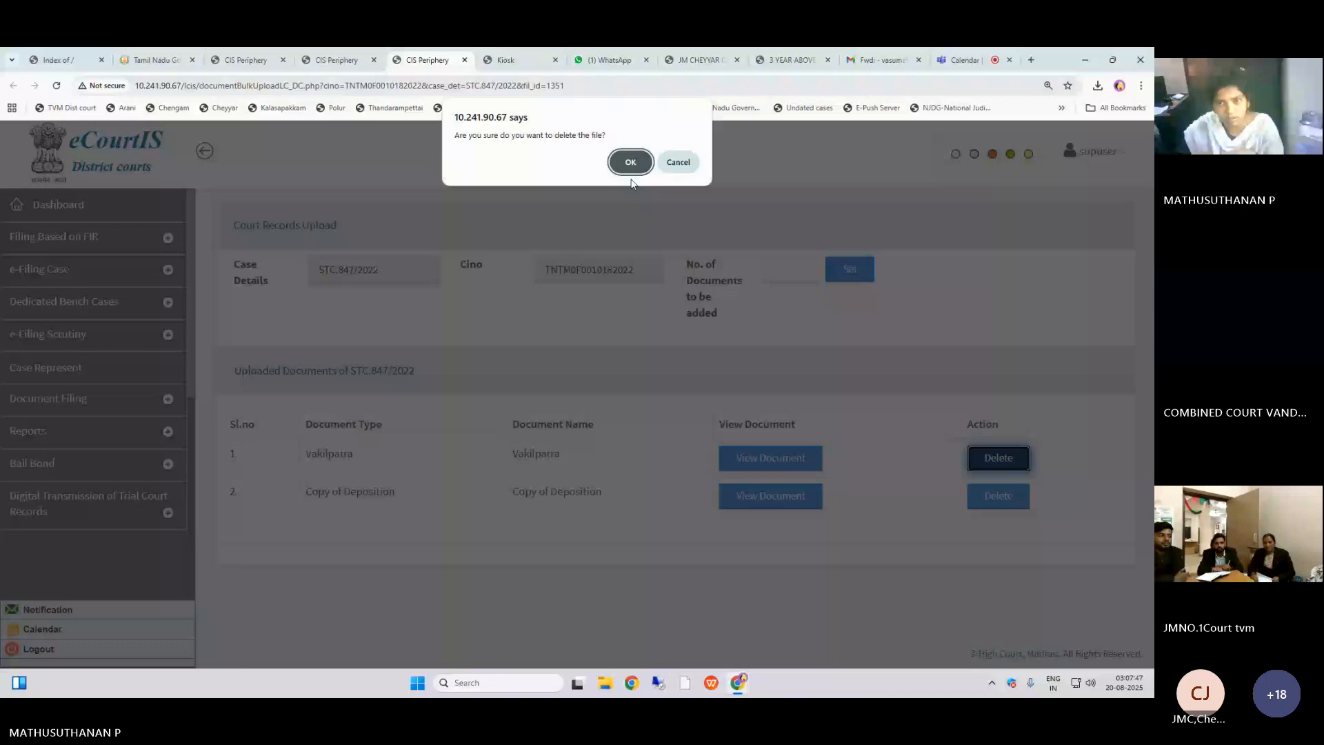
click(630, 166)
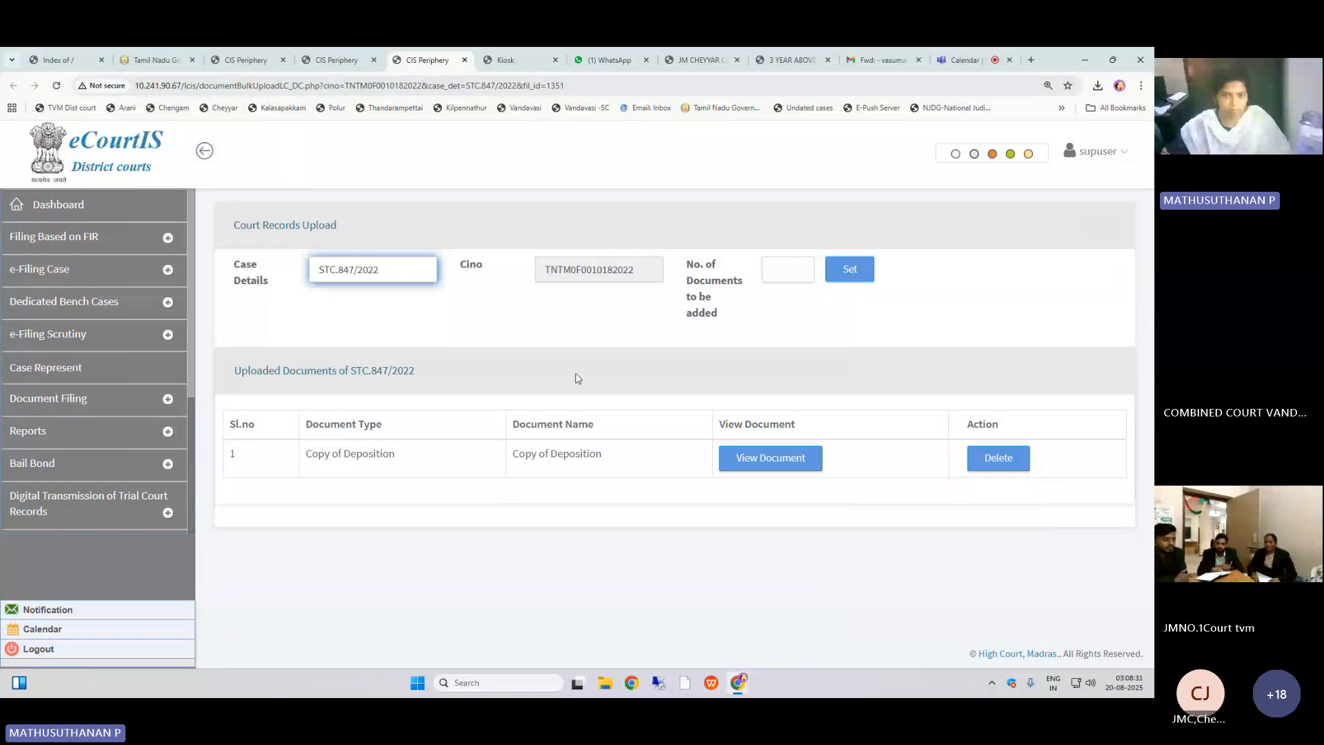
click(774, 260)
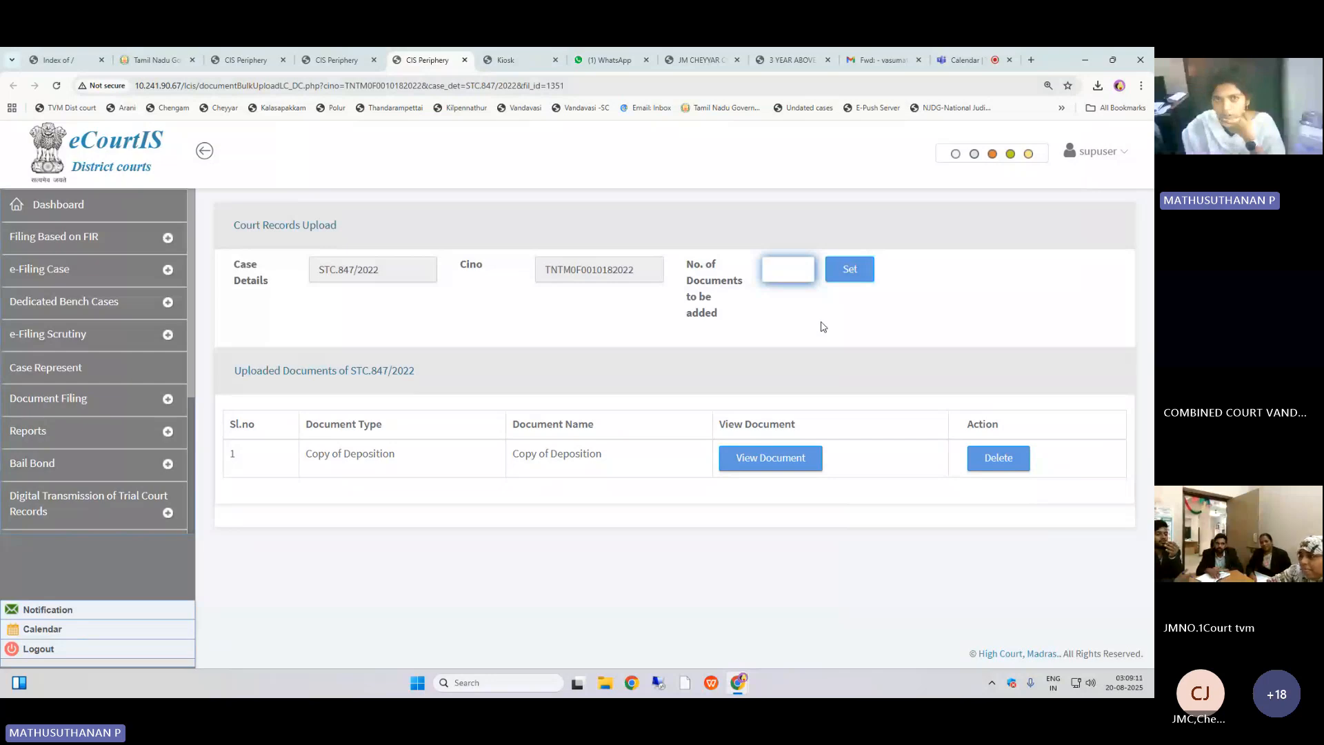
click(1006, 469)
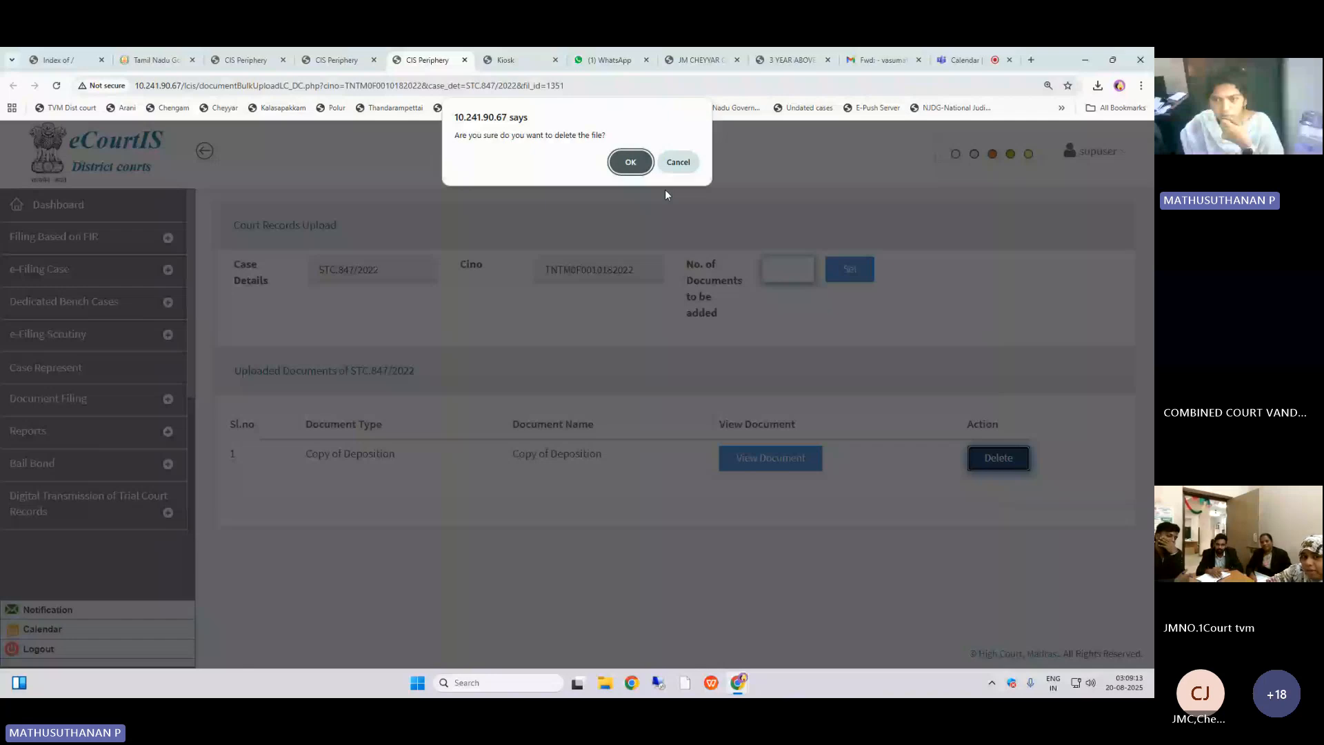
key(Return)
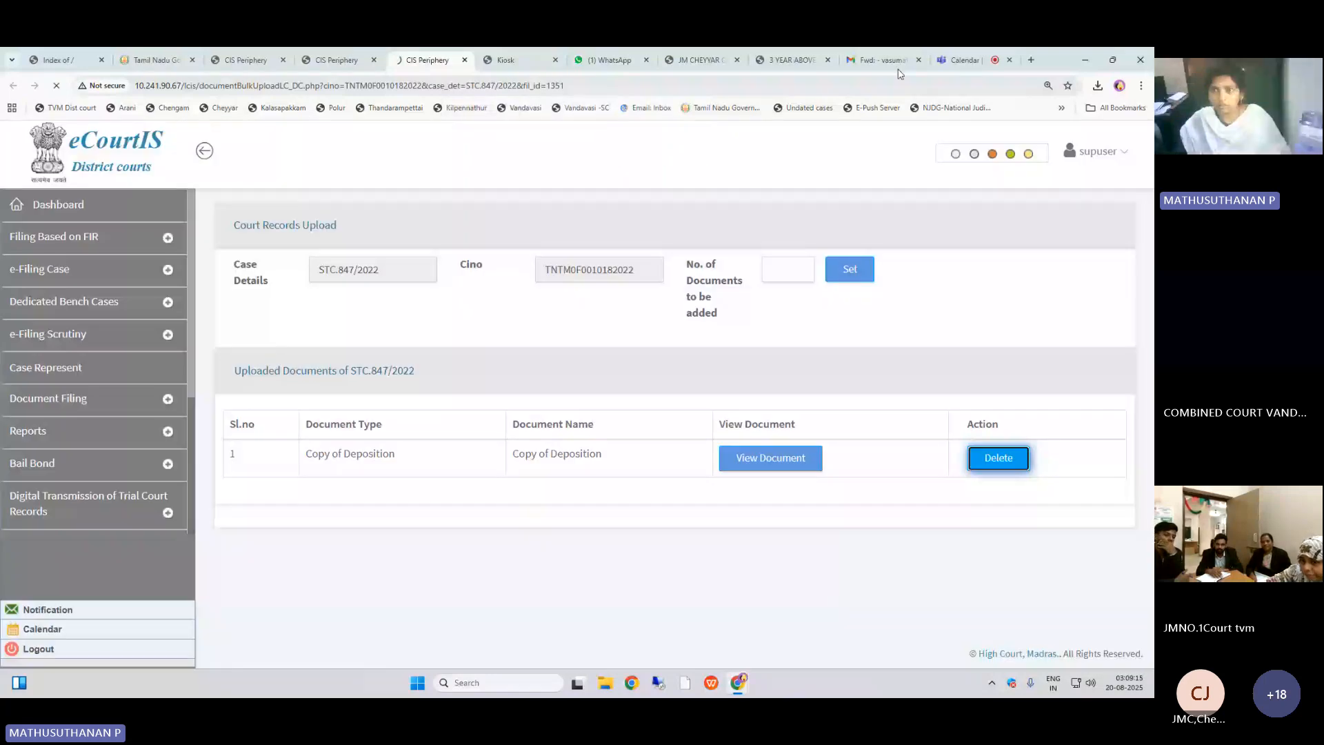
Step: Switch to the Teams meeting tab and stop sharing the screen
click(961, 60)
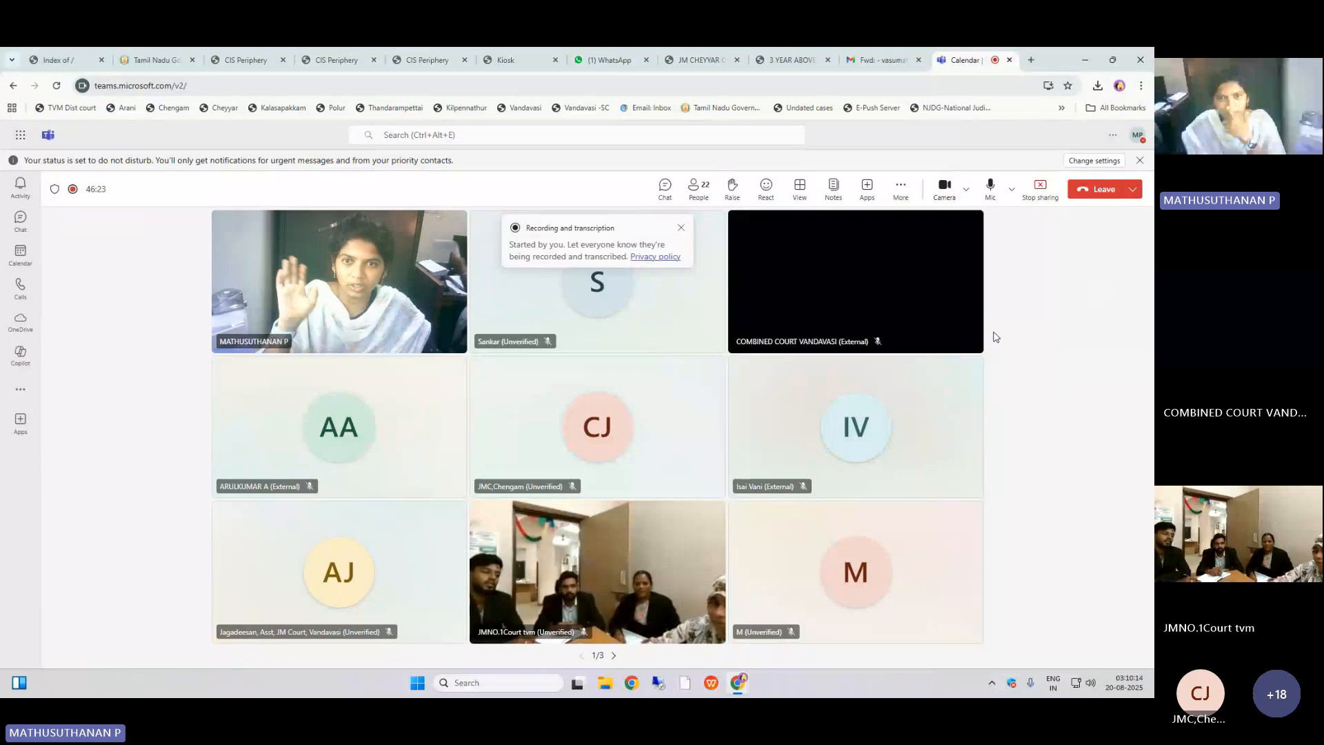
click(1040, 202)
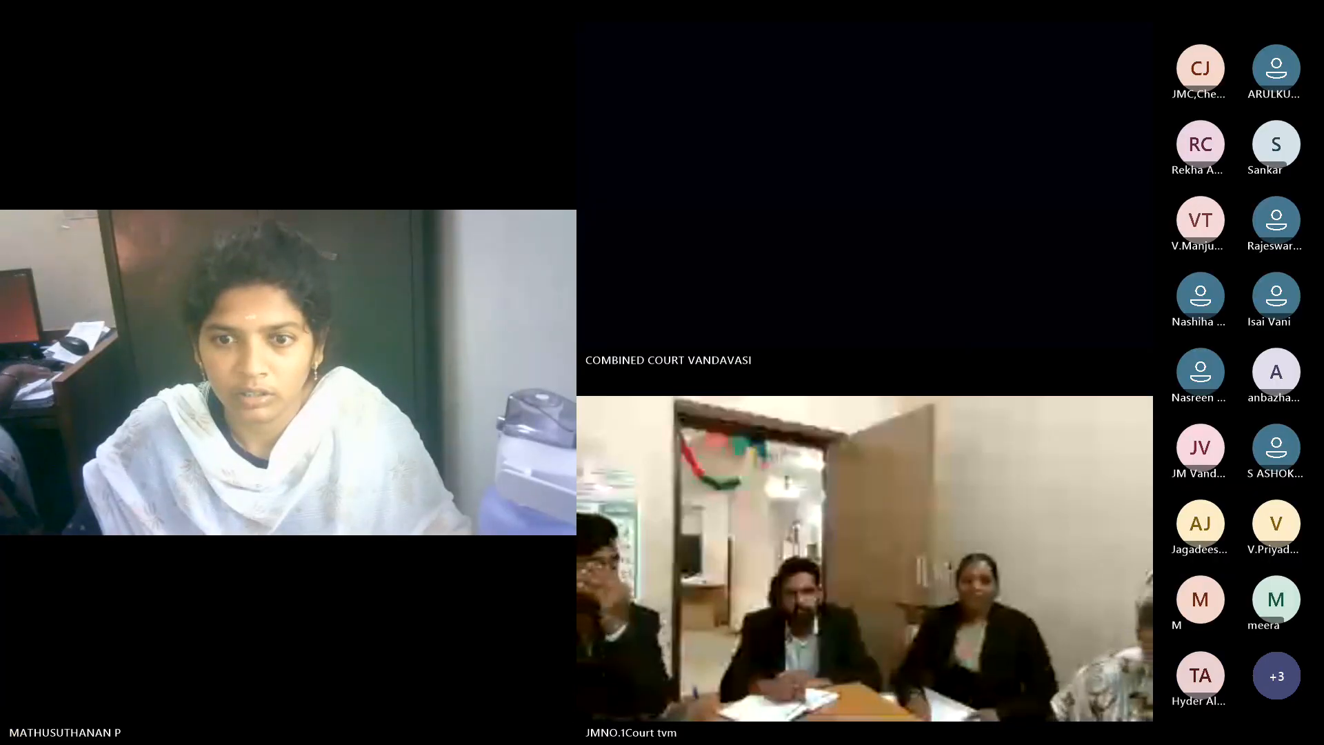